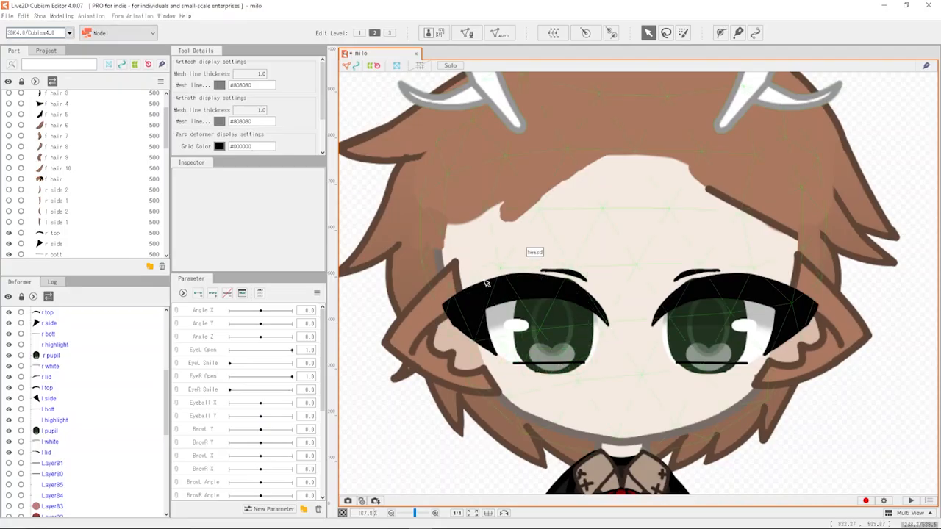
- Open the "l top" eyelash for manual mesh editing and erase its entire automatic mesh
{"action": "left_click", "coordinate": [535, 289]}
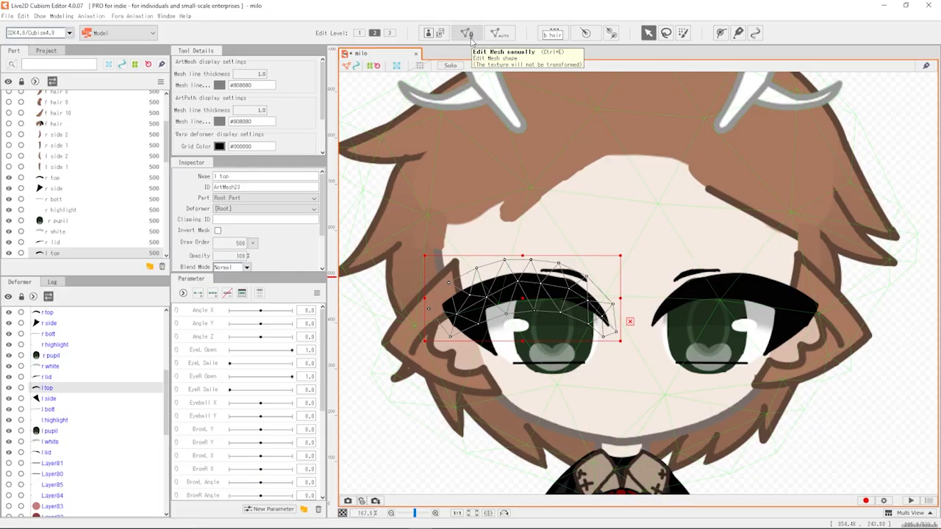
{"action": "left_click", "coordinate": [465, 33]}
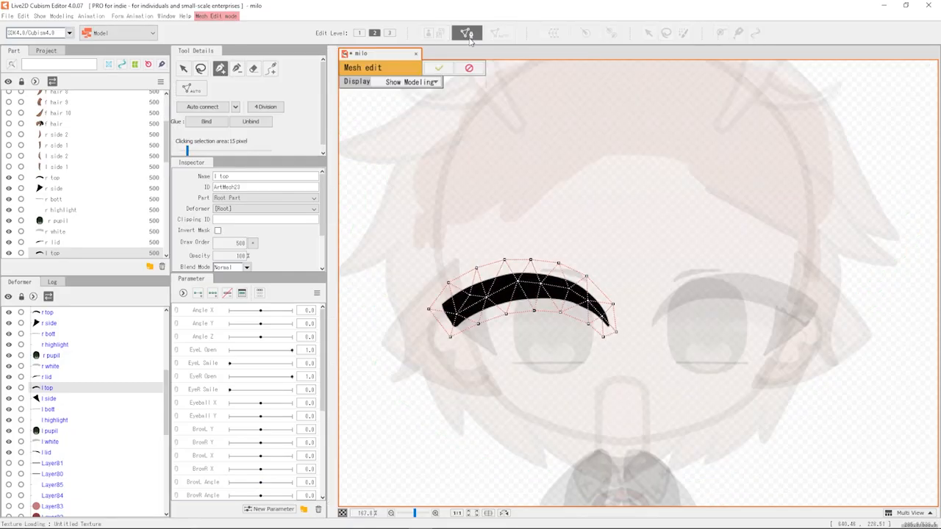
{"action": "left_click", "coordinate": [255, 69]}
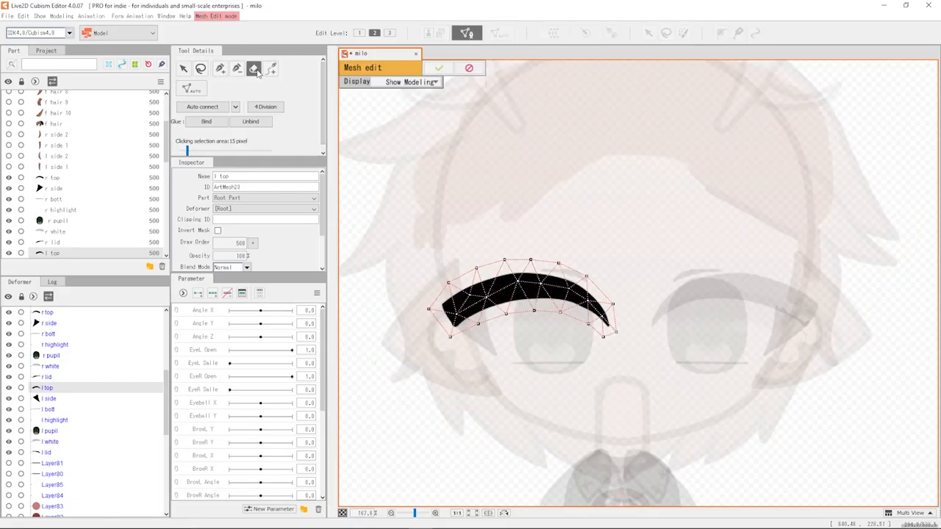
{"action": "mouse_move", "coordinate": [448, 238]}
{"action": "left_mouse_down"}
{"action": "mouse_move", "coordinate": [458, 305]}
{"action": "mouse_move", "coordinate": [513, 260]}
{"action": "mouse_move", "coordinate": [530, 335]}
{"action": "mouse_move", "coordinate": [629, 306]}
{"action": "mouse_move", "coordinate": [489, 265]}
{"action": "left_mouse_up"}
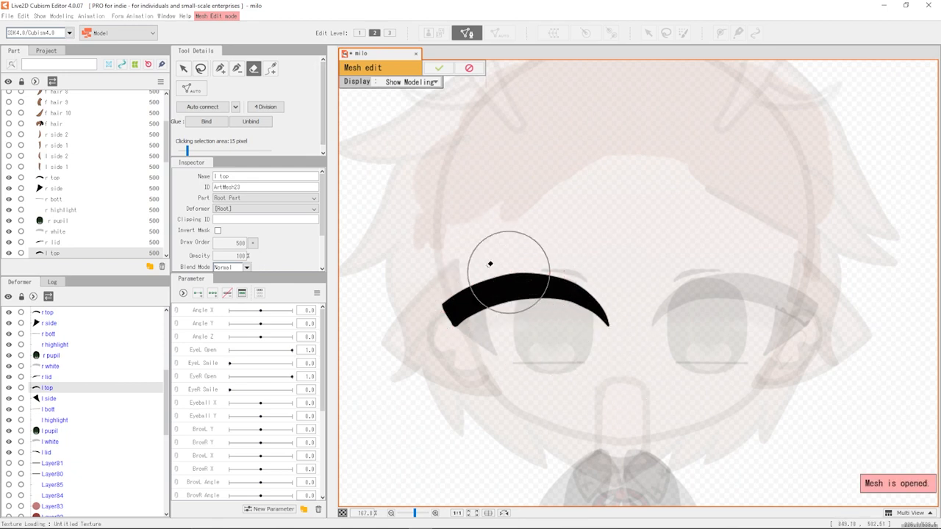
- Place mesh outline vertices along the lower edge of the "l top" eyelash, from its inner tip to its outer end
{"action": "left_click", "coordinate": [220, 70]}
{"action": "scroll", "coordinate": [609, 328], "scroll_direction": "up", "scroll_amount": 5}
{"action": "scroll", "coordinate": [586, 323], "scroll_direction": "up", "scroll_amount": 1}
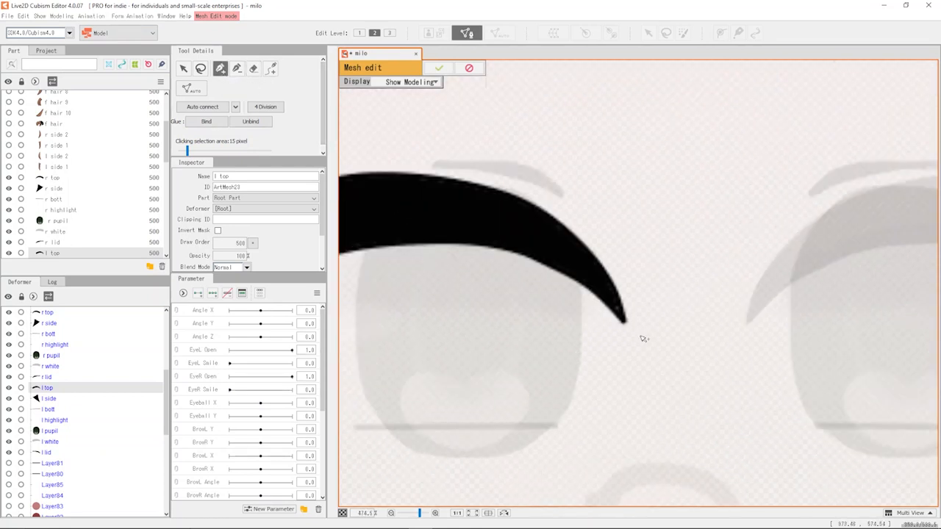
{"action": "left_click", "coordinate": [627, 326]}
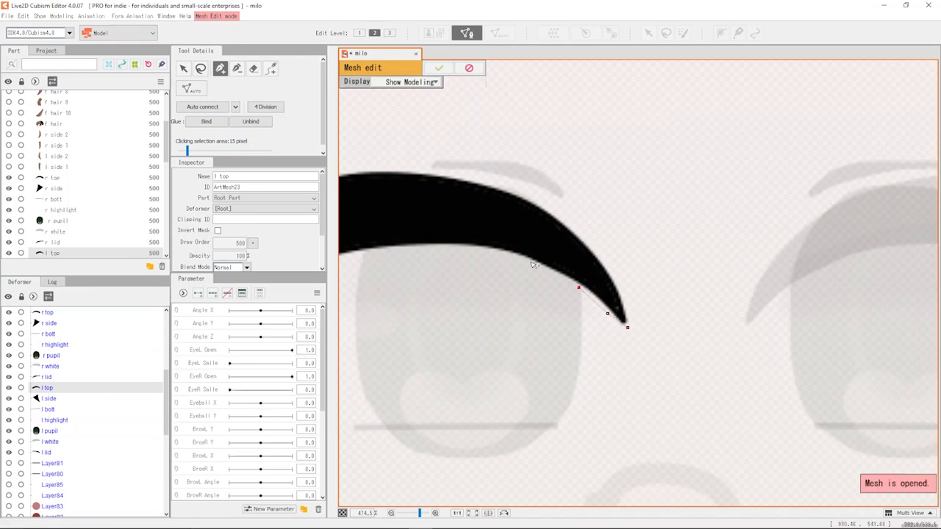
{"action": "left_click", "coordinate": [389, 252]}
{"action": "scroll", "coordinate": [500, 279], "scroll_direction": "down", "scroll_amount": 6}
{"action": "scroll", "coordinate": [647, 290], "scroll_direction": "up", "scroll_amount": 9}
{"action": "left_click", "coordinate": [649, 245]}
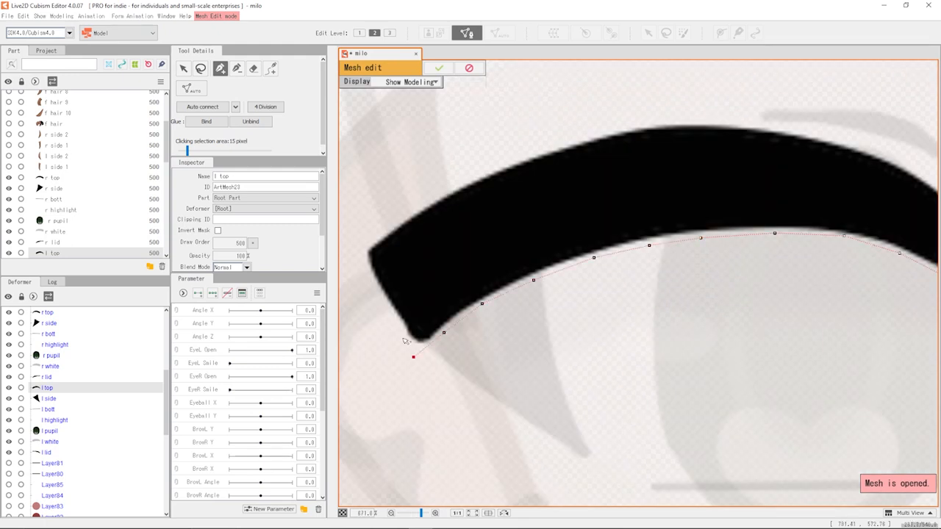
- Continue the outline around the eyelash's outer end and along its upper edge, closing it at the inner tip
{"action": "left_click", "coordinate": [351, 246]}
{"action": "left_click", "coordinate": [404, 213]}
{"action": "left_click", "coordinate": [486, 163]}
{"action": "left_click", "coordinate": [596, 126]}
{"action": "scroll", "coordinate": [808, 126], "scroll_direction": "down", "scroll_amount": 5}
{"action": "scroll", "coordinate": [557, 195], "scroll_direction": "up", "scroll_amount": 6}
{"action": "left_click", "coordinate": [736, 338]}
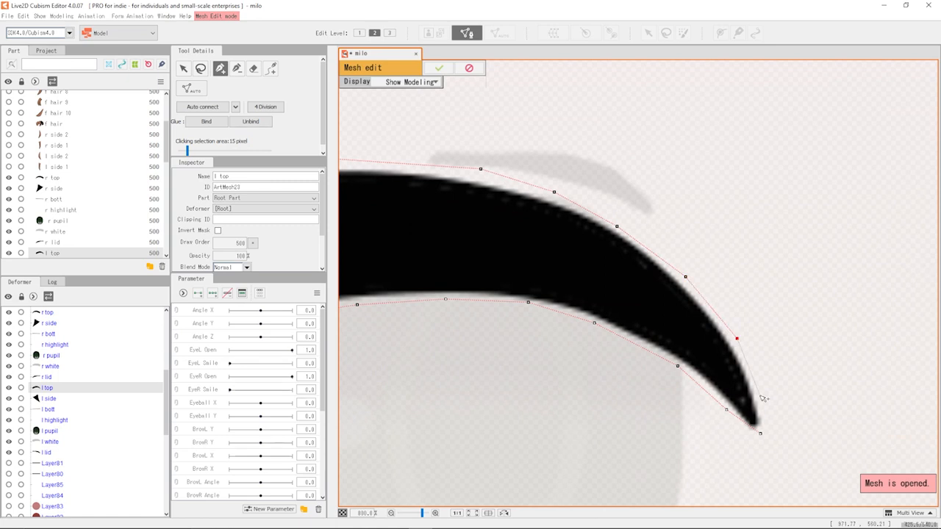
{"action": "left_click", "coordinate": [761, 435]}
- Add a row of connected mesh vertices along the middle of the eyelash, from the inner tip to the outer end
{"action": "scroll", "coordinate": [772, 409], "scroll_direction": "down", "scroll_amount": 5}
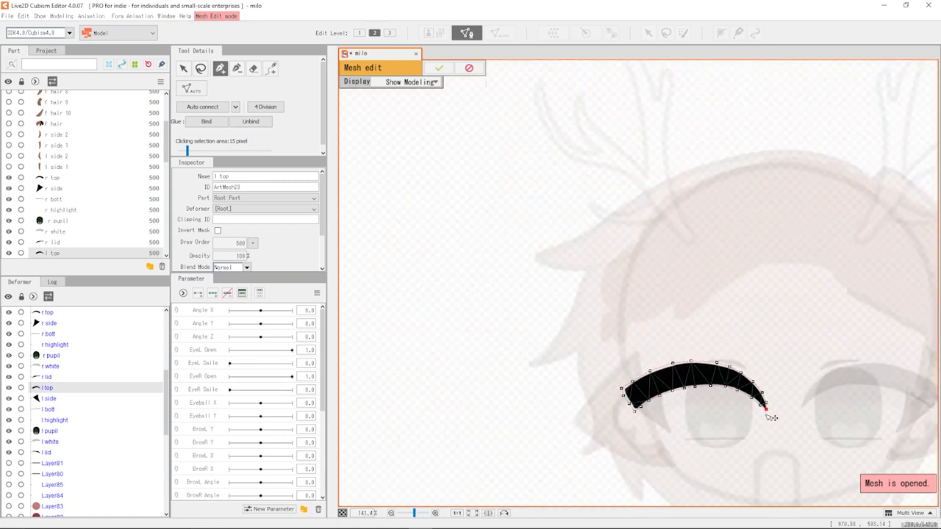
{"action": "scroll", "coordinate": [770, 416], "scroll_direction": "up", "scroll_amount": 4}
{"action": "mouse_move", "coordinate": [755, 368]}
{"action": "left_mouse_down"}
{"action": "mouse_move", "coordinate": [721, 319]}
{"action": "mouse_move", "coordinate": [676, 287]}
{"action": "mouse_move", "coordinate": [620, 269]}
{"action": "left_mouse_up"}
{"action": "left_click", "coordinate": [597, 257]}
{"action": "left_click", "coordinate": [520, 250]}
{"action": "scroll", "coordinate": [714, 258], "scroll_direction": "down", "scroll_amount": 2}
{"action": "scroll", "coordinate": [521, 263], "scroll_direction": "up", "scroll_amount": 2}
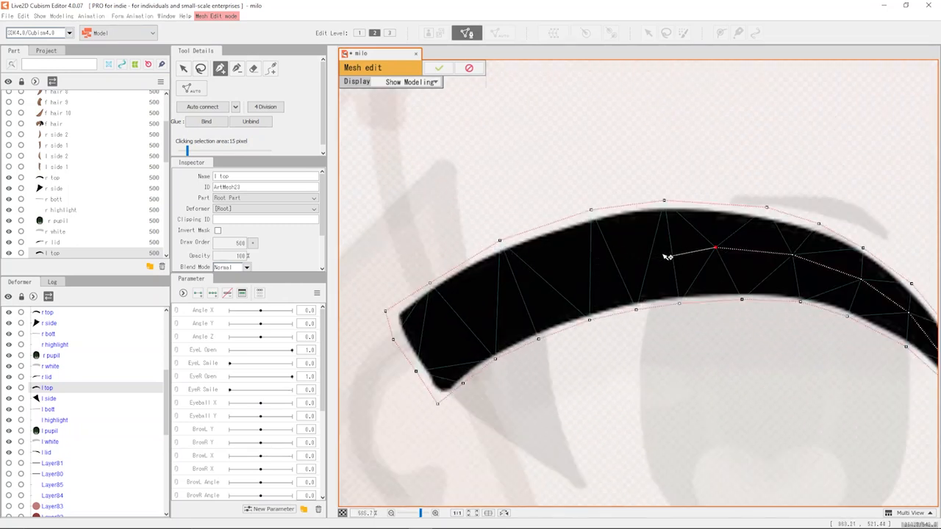
{"action": "left_click", "coordinate": [632, 252]}
{"action": "left_click", "coordinate": [557, 273]}
{"action": "left_click", "coordinate": [473, 309]}
{"action": "left_click", "coordinate": [412, 358]}
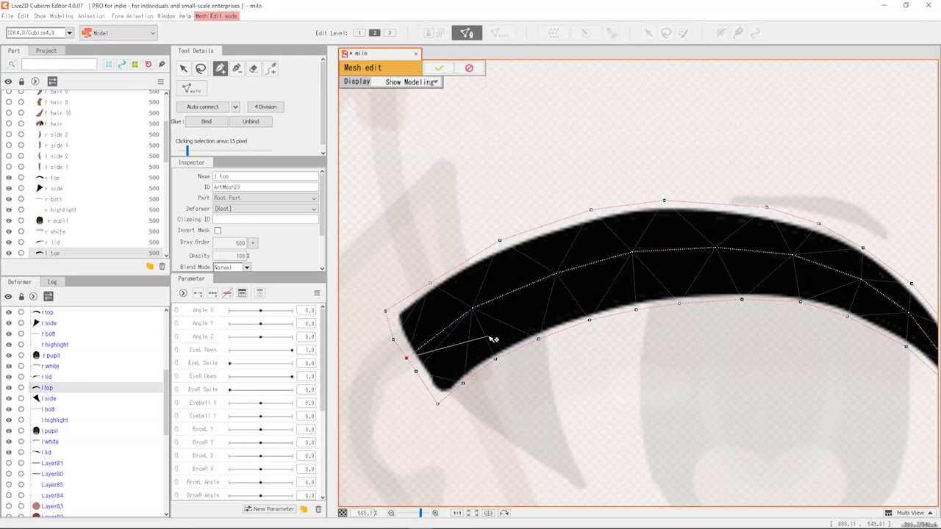
- Subdivide the eyelash mesh twice with 4 Division and apply the mesh edit
{"action": "scroll", "coordinate": [500, 330], "scroll_direction": "down", "scroll_amount": 4}
{"action": "scroll", "coordinate": [538, 324], "scroll_direction": "up", "scroll_amount": 2}
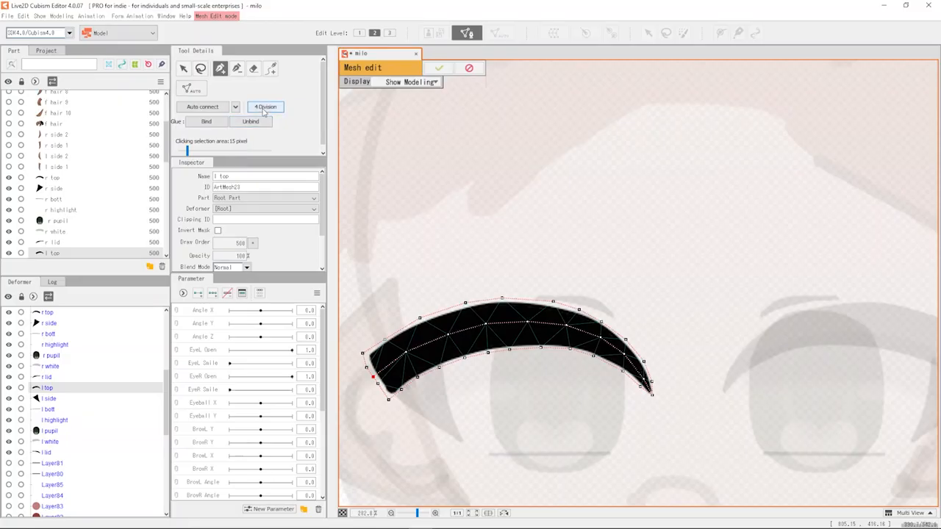
{"action": "left_click", "coordinate": [264, 108]}
{"action": "left_click", "coordinate": [264, 108]}
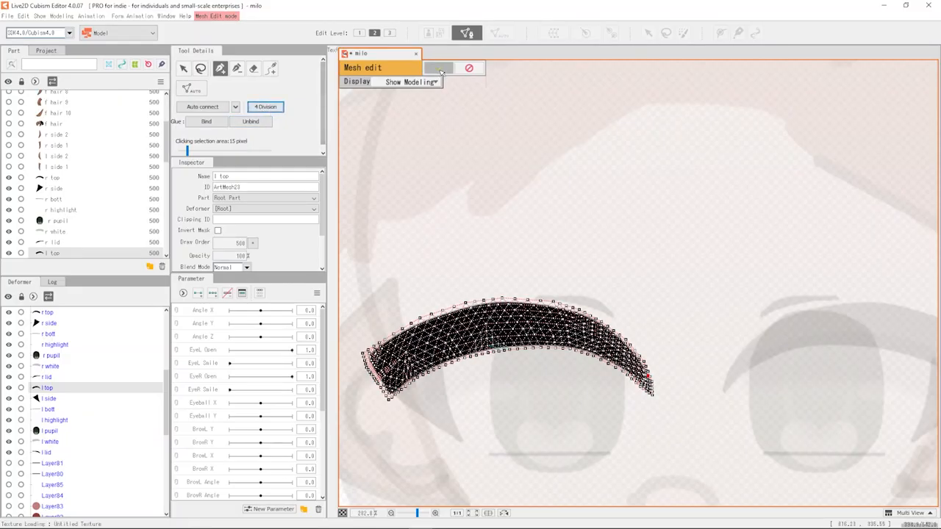
{"action": "left_click", "coordinate": [441, 70]}
- Create a seven-point deform path along the middle of the "l top" eyelash, from inner tip to outer end
{"action": "scroll", "coordinate": [558, 338], "scroll_direction": "down", "scroll_amount": 2}
{"action": "scroll", "coordinate": [571, 344], "scroll_direction": "up", "scroll_amount": 2}
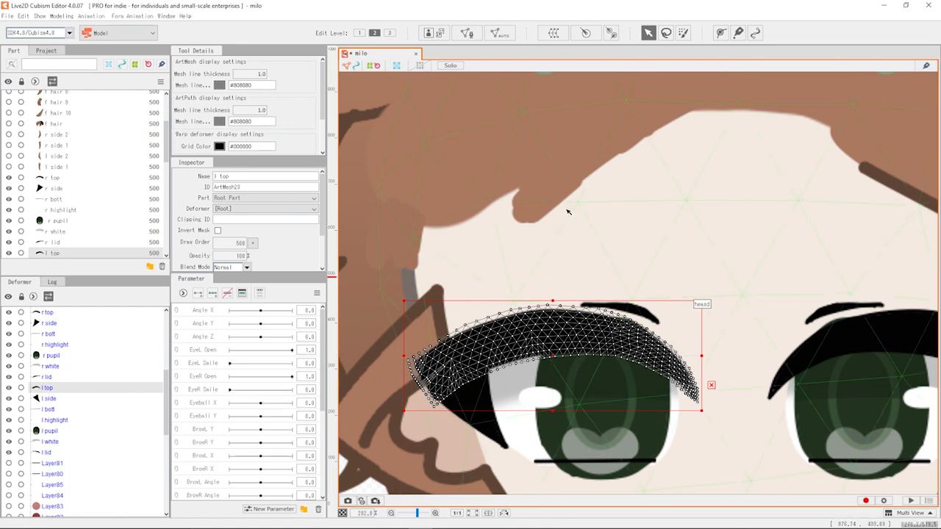
{"action": "left_click", "coordinate": [721, 34]}
{"action": "scroll", "coordinate": [626, 385], "scroll_direction": "up", "scroll_amount": 5}
{"action": "scroll", "coordinate": [625, 384], "scroll_direction": "down", "scroll_amount": 8}
{"action": "scroll", "coordinate": [600, 439], "scroll_direction": "up", "scroll_amount": 7}
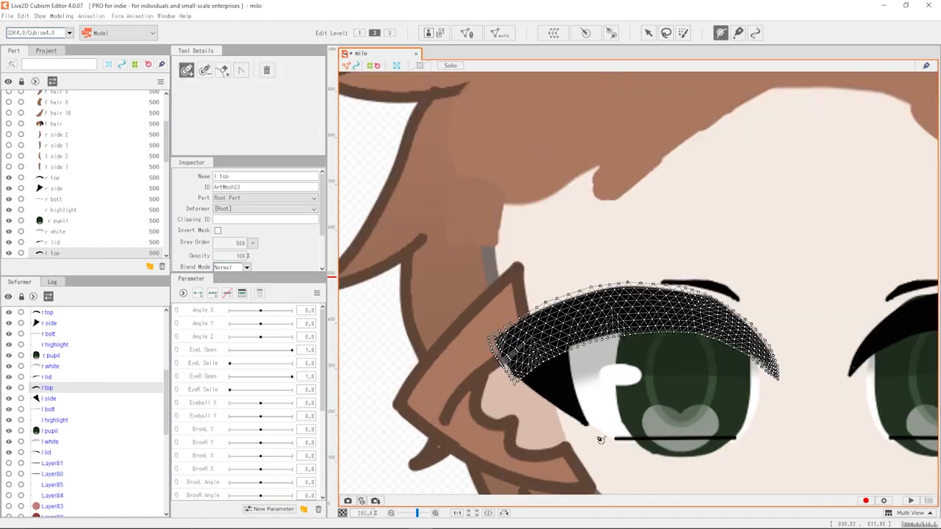
{"action": "left_click", "coordinate": [776, 373]}
{"action": "left_click", "coordinate": [744, 336]}
{"action": "left_click", "coordinate": [691, 310]}
{"action": "left_click", "coordinate": [630, 306]}
{"action": "left_click", "coordinate": [575, 319]}
{"action": "left_click", "coordinate": [540, 334]}
{"action": "left_click", "coordinate": [507, 358]}
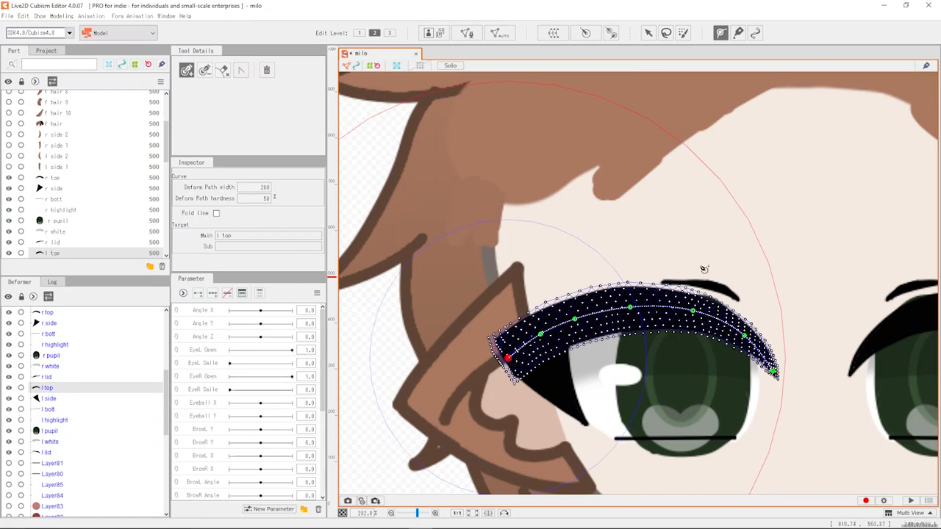
{"action": "left_click", "coordinate": [647, 34]}
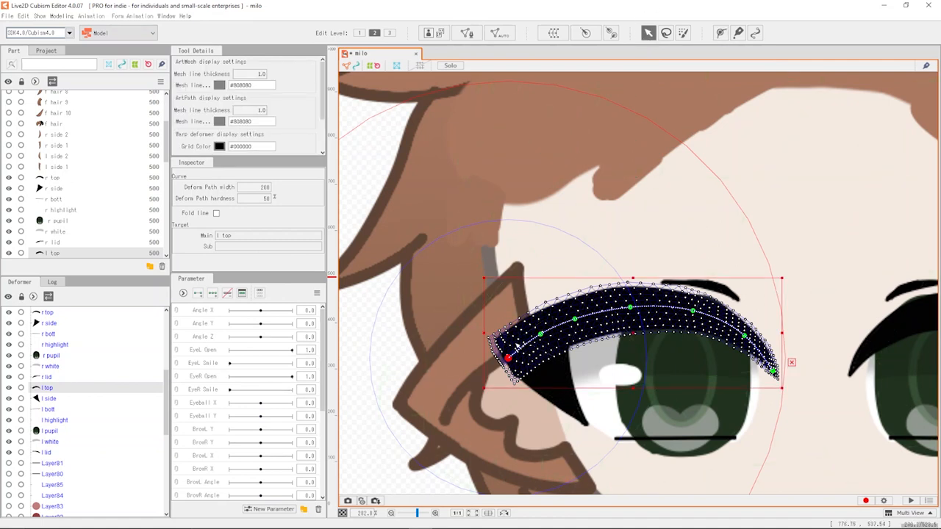
- Give the eyelash EyeL Open keys at 0.0 and 1.0, plus a third key at 0.75
{"action": "scroll", "coordinate": [527, 354], "scroll_direction": "down", "scroll_amount": 2}
{"action": "scroll", "coordinate": [552, 352], "scroll_direction": "up", "scroll_amount": 2}
{"action": "scroll", "coordinate": [563, 358], "scroll_direction": "down", "scroll_amount": 3}
{"action": "scroll", "coordinate": [591, 371], "scroll_direction": "up", "scroll_amount": 2}
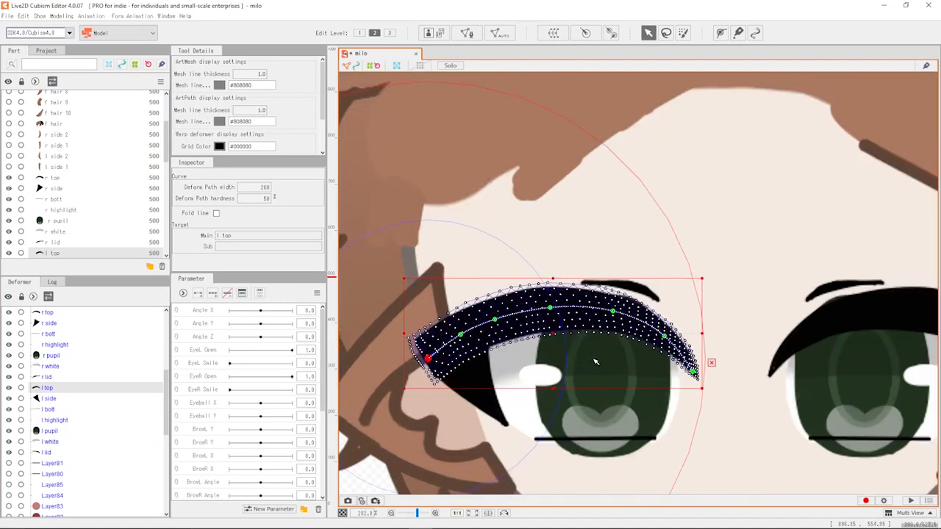
{"action": "left_click", "coordinate": [211, 352]}
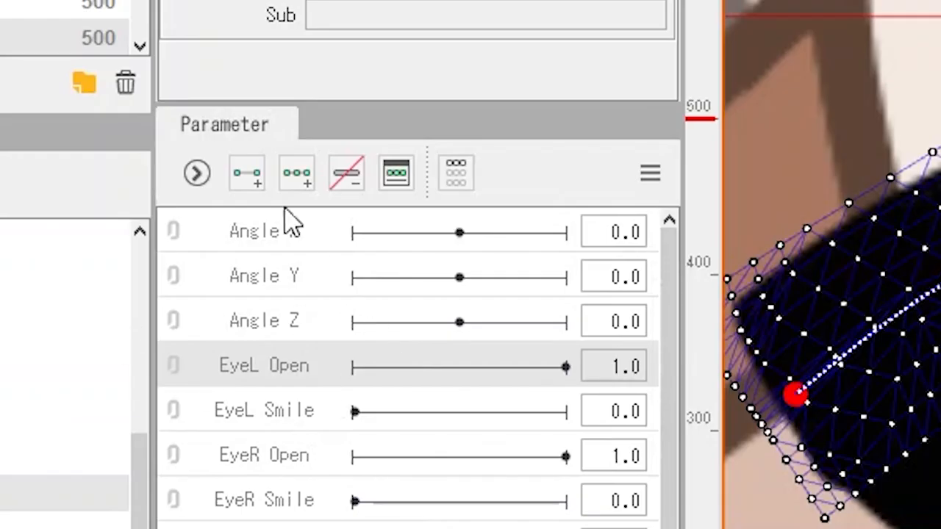
{"action": "left_click", "coordinate": [250, 176]}
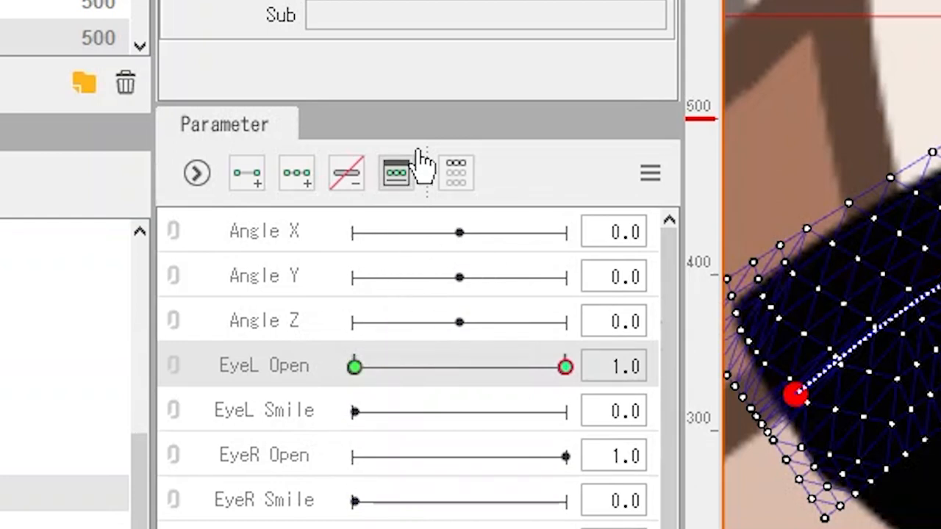
{"action": "left_click", "coordinate": [396, 173]}
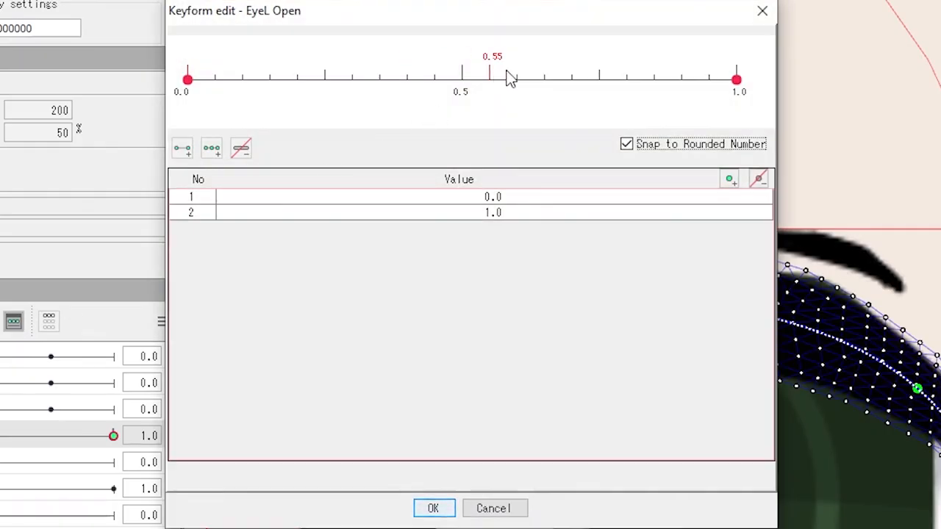
{"action": "left_click", "coordinate": [598, 86]}
{"action": "left_click", "coordinate": [433, 509]}
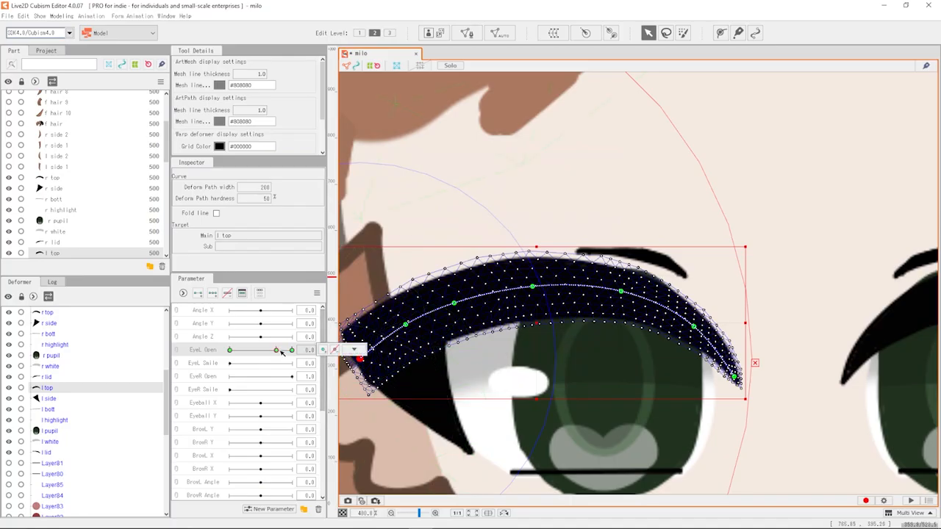
- At EyeL Open 1.0, raise the eyelash's deform path points into a higher, wide-open arch
{"action": "scroll", "coordinate": [659, 369], "scroll_direction": "up", "scroll_amount": 2}
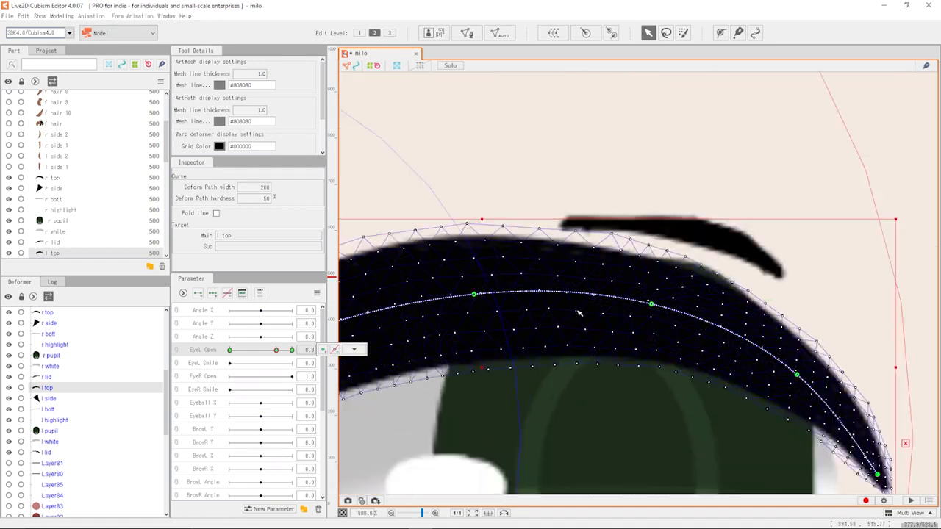
{"action": "scroll", "coordinate": [659, 369], "scroll_direction": "down", "scroll_amount": 7}
{"action": "scroll", "coordinate": [575, 326], "scroll_direction": "up", "scroll_amount": 2}
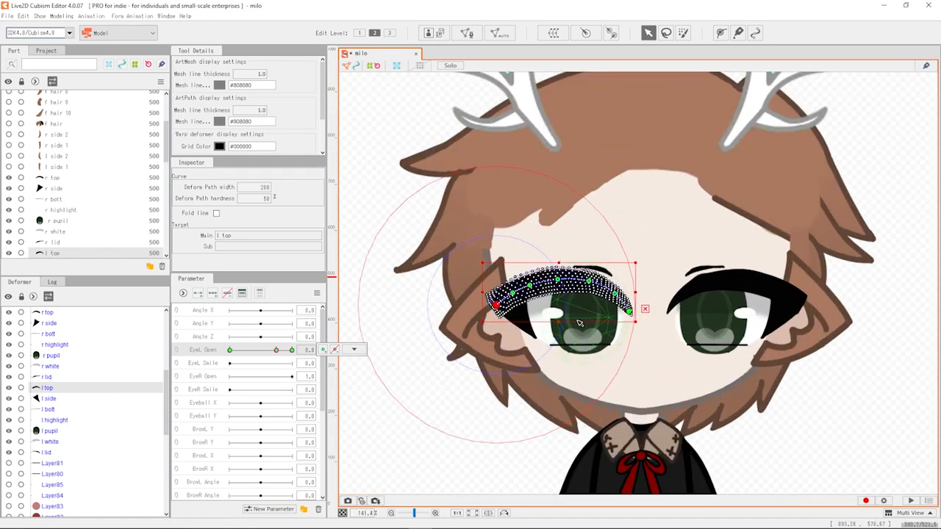
{"action": "left_click_drag", "start_coordinate": [277, 350], "coordinate": [291, 351]}
{"action": "mouse_move", "coordinate": [353, 349]}
{"action": "scroll", "coordinate": [540, 284], "scroll_direction": "up", "scroll_amount": 3}
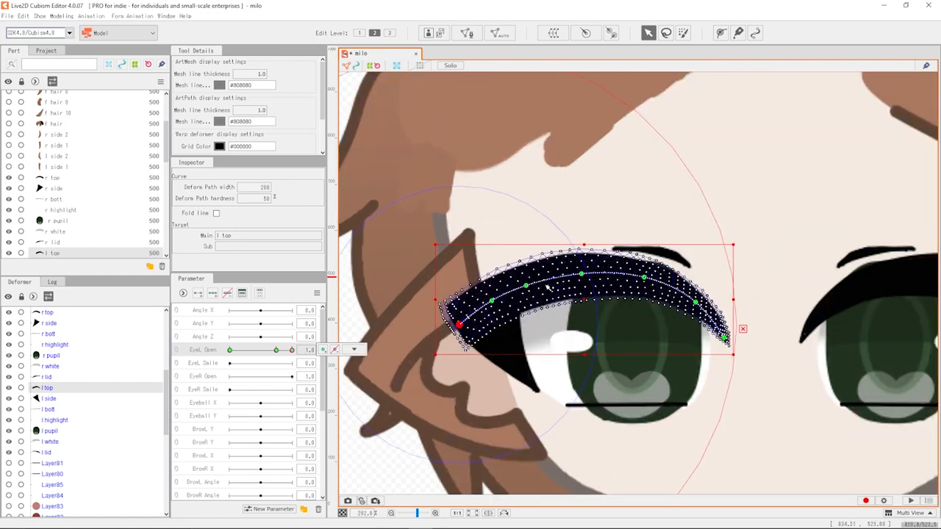
{"action": "left_click_drag", "start_coordinate": [473, 309], "coordinate": [518, 266]}
{"action": "left_click_drag", "start_coordinate": [596, 270], "coordinate": [601, 255]}
{"action": "left_click_drag", "start_coordinate": [684, 275], "coordinate": [691, 257]}
{"action": "left_click_drag", "start_coordinate": [757, 310], "coordinate": [765, 302]}
{"action": "left_click_drag", "start_coordinate": [798, 359], "coordinate": [804, 353]}
{"action": "left_click_drag", "start_coordinate": [765, 302], "coordinate": [769, 299]}
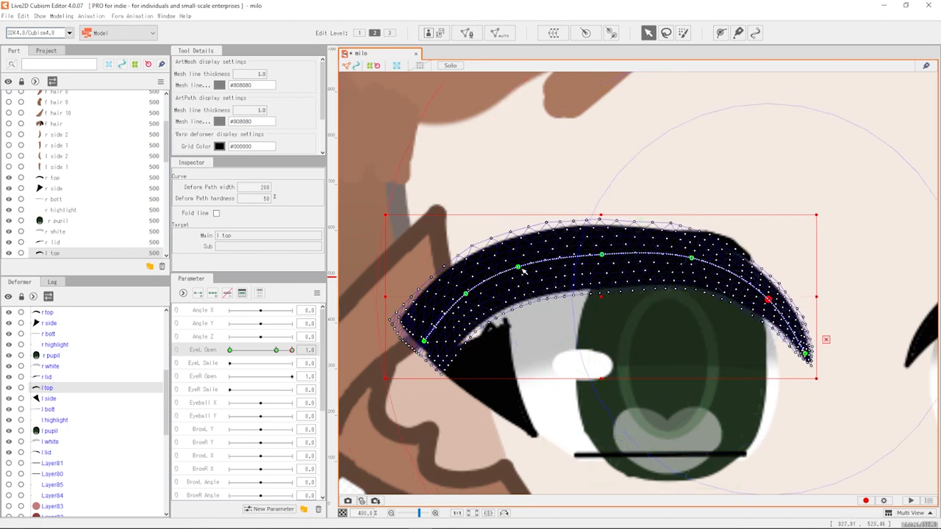
{"action": "left_click_drag", "start_coordinate": [518, 266], "coordinate": [519, 270]}
{"action": "left_click", "coordinate": [467, 292]}
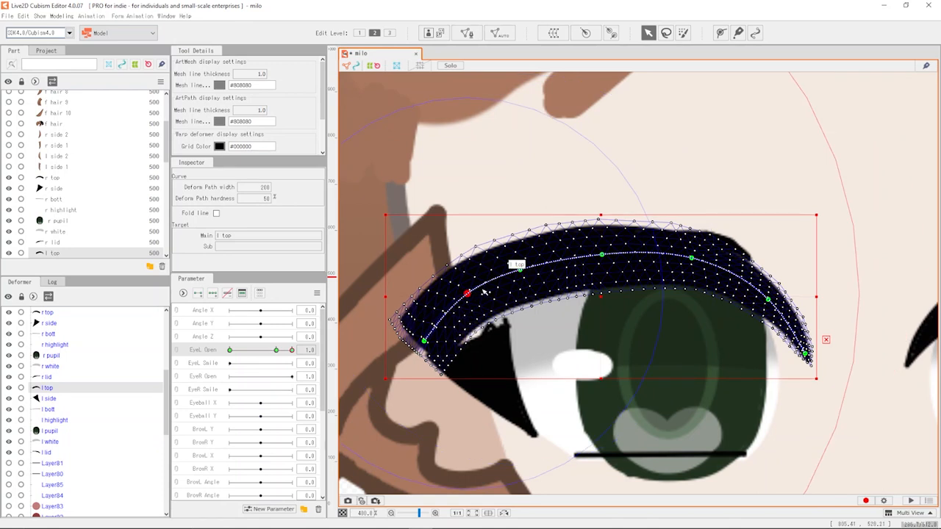
- At EyeL Open 0.0, lower the eyelash to the bottom of the eye and start bending its path downward
{"action": "scroll", "coordinate": [594, 303], "scroll_direction": "down", "scroll_amount": 5}
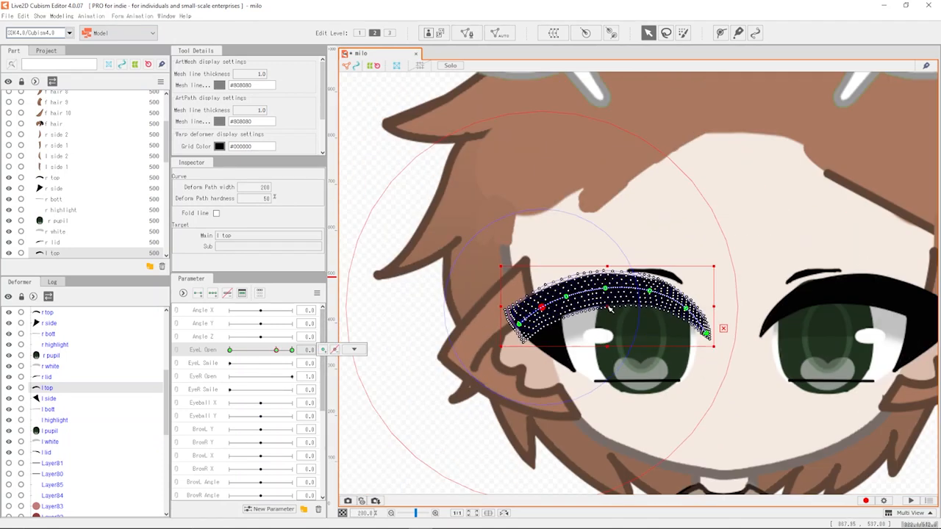
{"action": "scroll", "coordinate": [649, 333], "scroll_direction": "up", "scroll_amount": 2}
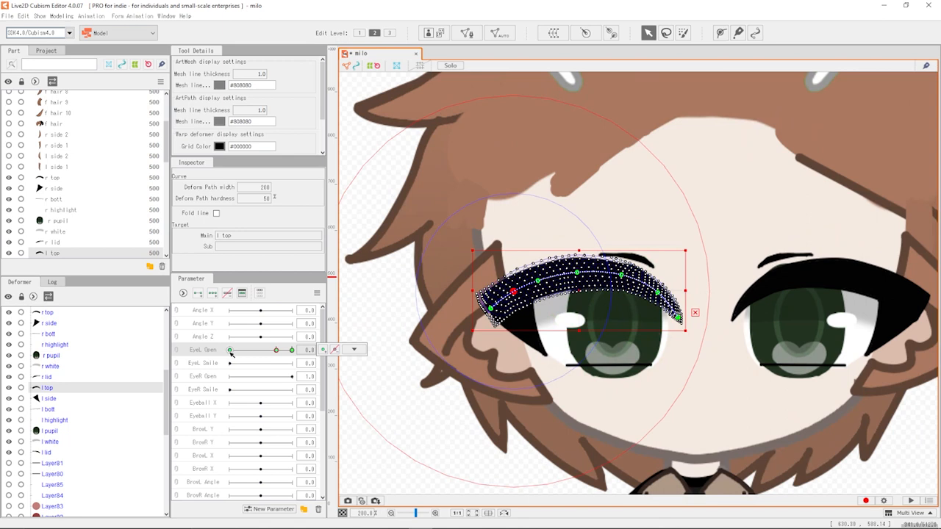
{"action": "left_click_drag", "start_coordinate": [579, 291], "coordinate": [657, 356]}
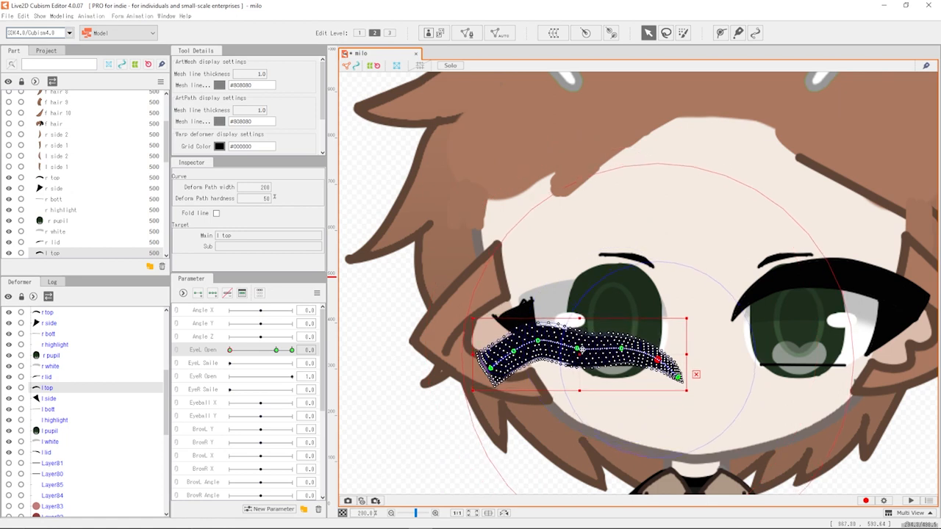
{"action": "scroll", "coordinate": [582, 346], "scroll_direction": "up", "scroll_amount": 2}
{"action": "left_click_drag", "start_coordinate": [568, 343], "coordinate": [568, 350]}
{"action": "left_click_drag", "start_coordinate": [490, 327], "coordinate": [442, 356]}
{"action": "left_click_drag", "start_coordinate": [395, 382], "coordinate": [396, 333]}
{"action": "left_click_drag", "start_coordinate": [441, 356], "coordinate": [490, 355]}
{"action": "left_click_drag", "start_coordinate": [656, 343], "coordinate": [656, 357]}
{"action": "left_click_drag", "start_coordinate": [770, 402], "coordinate": [729, 356]}
- Refine the closed eyelash's path points into a smooth downward curve with both ends raised
{"action": "left_click_drag", "start_coordinate": [656, 357], "coordinate": [656, 363]}
{"action": "left_click_drag", "start_coordinate": [568, 355], "coordinate": [569, 365]}
{"action": "left_click_drag", "start_coordinate": [442, 341], "coordinate": [441, 344]}
{"action": "left_click_drag", "start_coordinate": [395, 333], "coordinate": [398, 323]}
{"action": "left_click_drag", "start_coordinate": [568, 365], "coordinate": [568, 373]}
{"action": "left_click_drag", "start_coordinate": [656, 364], "coordinate": [656, 373]}
{"action": "left_click", "coordinate": [770, 346]}
{"action": "left_click_drag", "start_coordinate": [397, 322], "coordinate": [429, 331]}
{"action": "left_click", "coordinate": [441, 350]}
{"action": "scroll", "coordinate": [441, 350], "scroll_direction": "down", "scroll_amount": 4}
{"action": "scroll", "coordinate": [454, 353], "scroll_direction": "up", "scroll_amount": 4}
{"action": "left_click", "coordinate": [455, 352]}
{"action": "scroll", "coordinate": [451, 343], "scroll_direction": "down", "scroll_amount": 3}
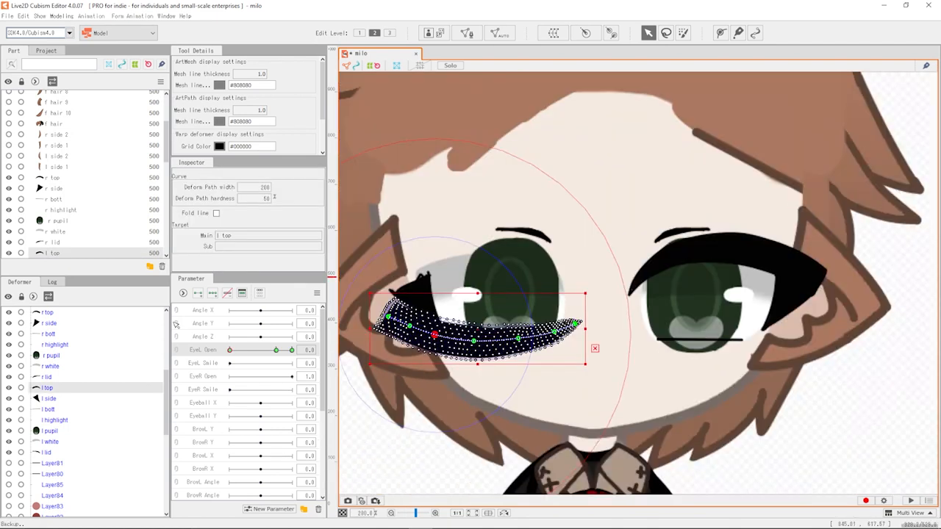
- Set EyeL Open to its middle key and create a two-point deform path down the "l side" eyelash piece
{"action": "left_click", "coordinate": [789, 439]}
{"action": "scroll", "coordinate": [742, 441], "scroll_direction": "down", "scroll_amount": 1}
{"action": "left_click", "coordinate": [286, 351]}
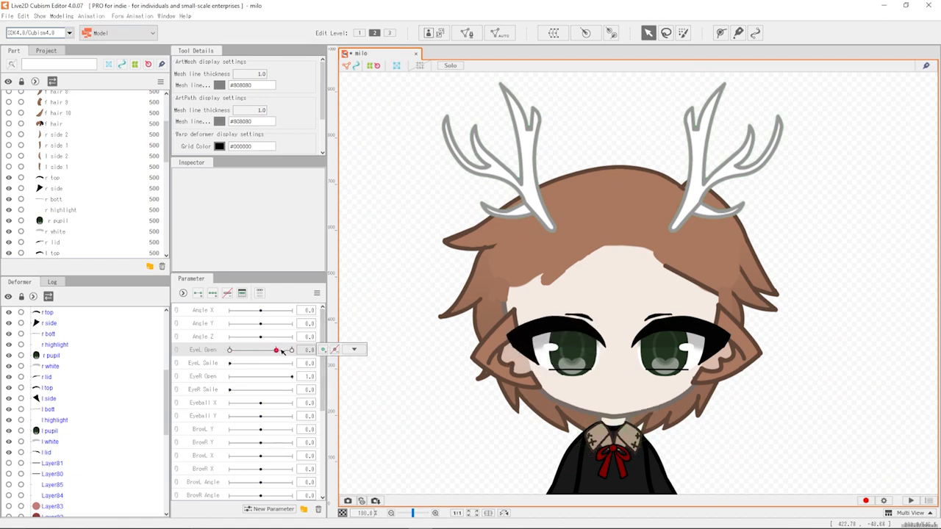
{"action": "scroll", "coordinate": [543, 353], "scroll_direction": "up", "scroll_amount": 1}
{"action": "left_click", "coordinate": [541, 352]}
{"action": "scroll", "coordinate": [542, 353], "scroll_direction": "up", "scroll_amount": 2}
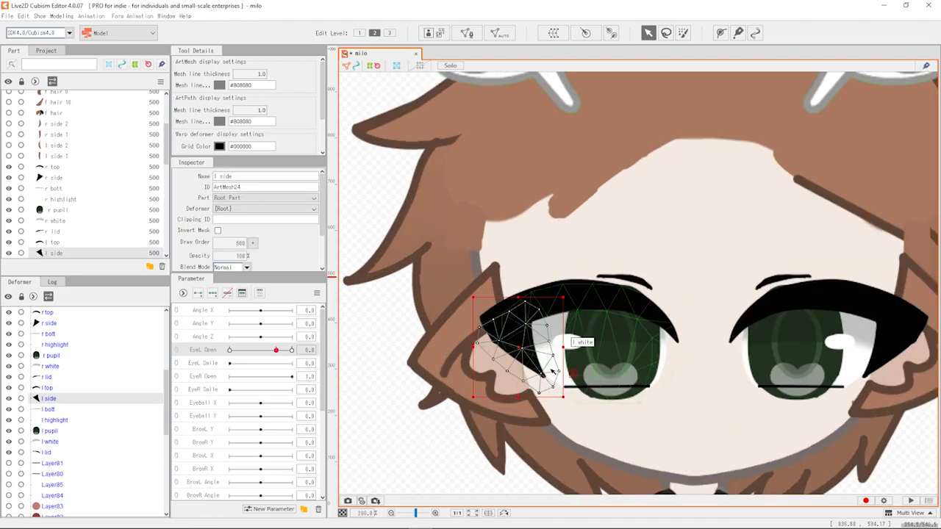
{"action": "left_click", "coordinate": [718, 35]}
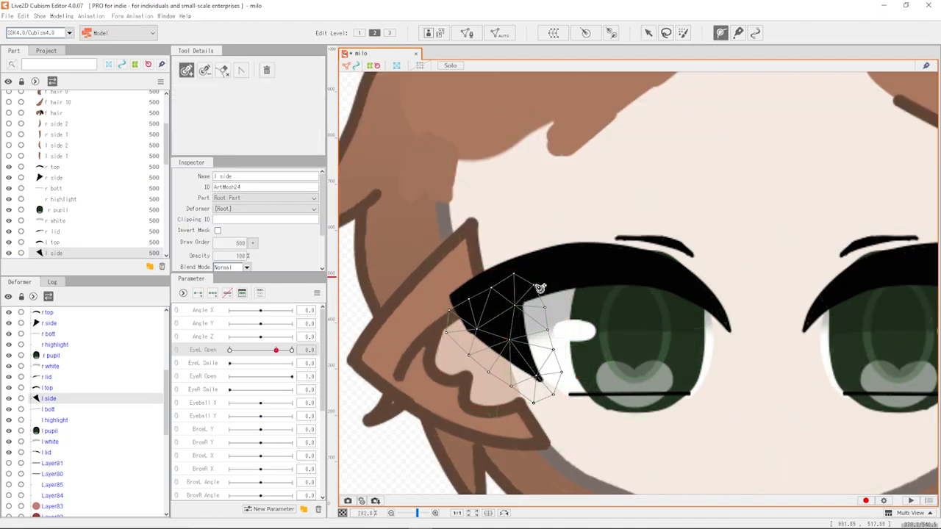
{"action": "left_click", "coordinate": [498, 311]}
{"action": "left_click", "coordinate": [530, 362]}
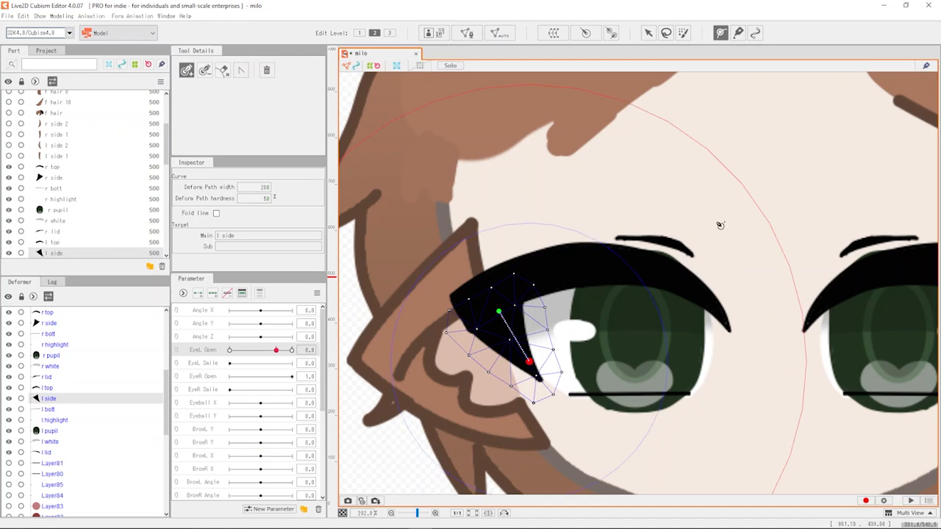
- Add EyeL Open keys at 0.0, 0.75 and 1.0 to the "l side" eyelash piece
{"action": "key", "text": "v"}
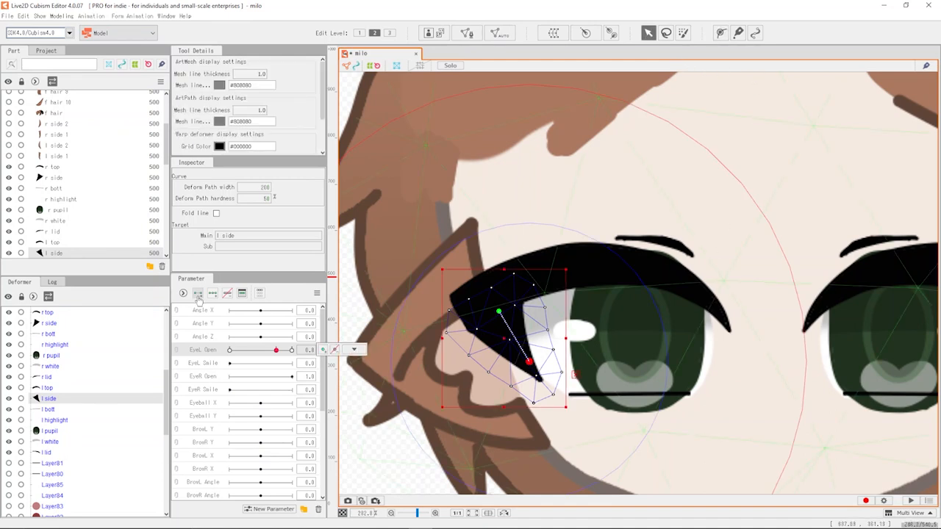
{"action": "left_click", "coordinate": [197, 293]}
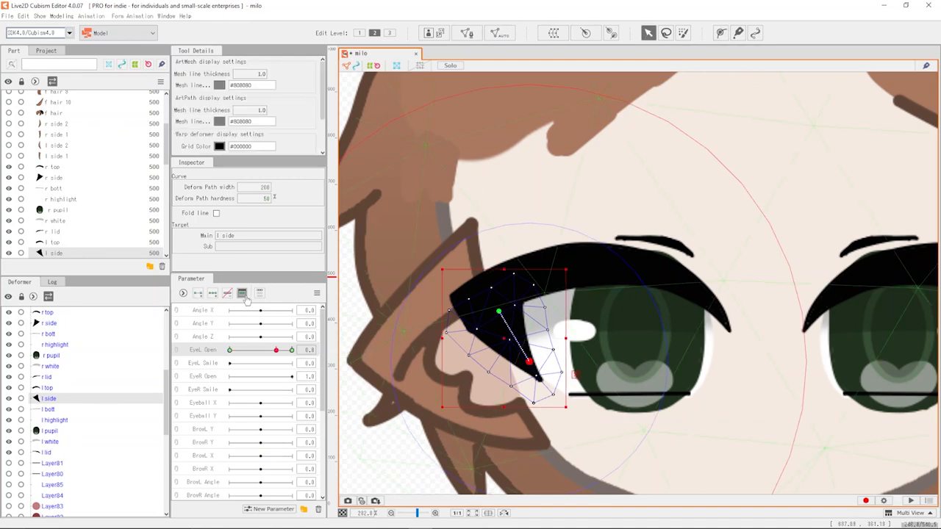
{"action": "left_click", "coordinate": [244, 294]}
{"action": "left_click", "coordinate": [535, 171]}
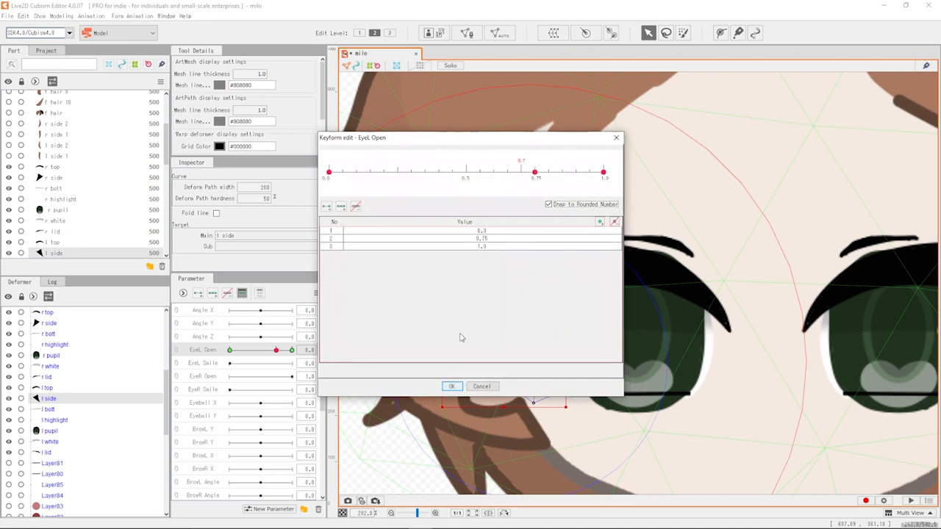
{"action": "left_click", "coordinate": [454, 387]}
- At EyeL Open 1.0, move both deform path points of the side eyelash up to meet the wide-open upper lash
{"action": "scroll", "coordinate": [412, 368], "scroll_direction": "down", "scroll_amount": 5}
{"action": "scroll", "coordinate": [396, 359], "scroll_direction": "up", "scroll_amount": 7}
{"action": "left_click", "coordinate": [292, 350]}
{"action": "left_click_drag", "start_coordinate": [470, 296], "coordinate": [464, 283]}
{"action": "left_click_drag", "start_coordinate": [500, 349], "coordinate": [492, 339]}
{"action": "scroll", "coordinate": [492, 339], "scroll_direction": "down", "scroll_amount": 2}
{"action": "double_click", "coordinate": [386, 371]}
- At EyeL Open 0.0, swing the side eyelash's path points nearly horizontal so the piece follows the outer end of the closed lash
{"action": "left_click_drag", "start_coordinate": [291, 350], "coordinate": [229, 353]}
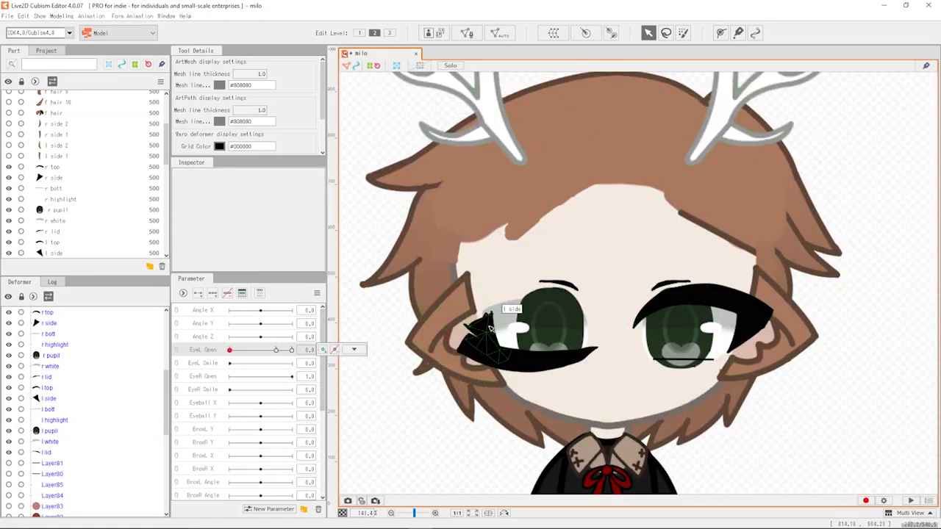
{"action": "left_click", "coordinate": [497, 356]}
{"action": "scroll", "coordinate": [499, 364], "scroll_direction": "up", "scroll_amount": 2}
{"action": "left_click_drag", "start_coordinate": [450, 315], "coordinate": [448, 311]}
{"action": "left_click_drag", "start_coordinate": [504, 322], "coordinate": [488, 343]}
{"action": "mouse_move", "coordinate": [448, 311]}
{"action": "left_mouse_down"}
{"action": "mouse_move", "coordinate": [445, 341]}
{"action": "mouse_move", "coordinate": [443, 324]}
{"action": "left_mouse_up"}
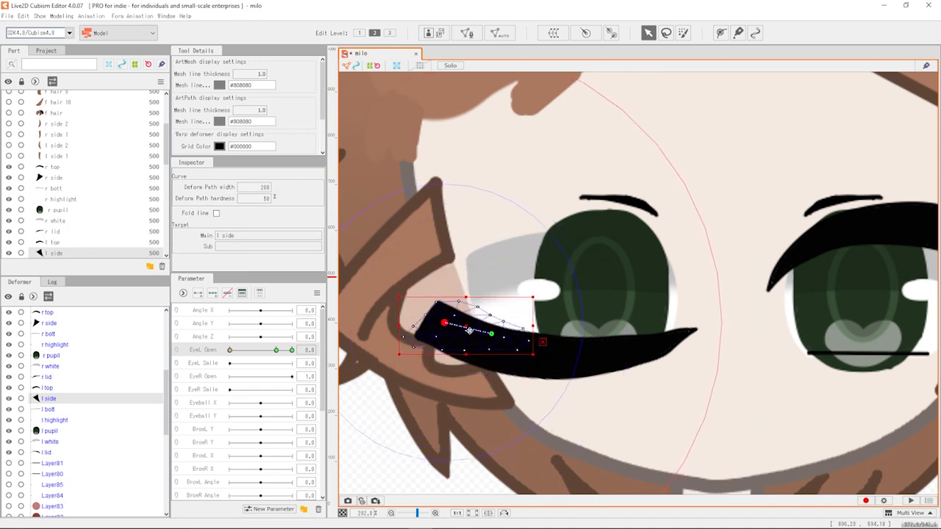
{"action": "scroll", "coordinate": [500, 358], "scroll_direction": "down", "scroll_amount": 2}
{"action": "left_click", "coordinate": [389, 373]}
- Return EyeL Open to its middle key and give the "l white" eye white keys at 0.0, 0.75 and 1.0
{"action": "left_click_drag", "start_coordinate": [230, 351], "coordinate": [276, 350]}
{"action": "left_click", "coordinate": [507, 317]}
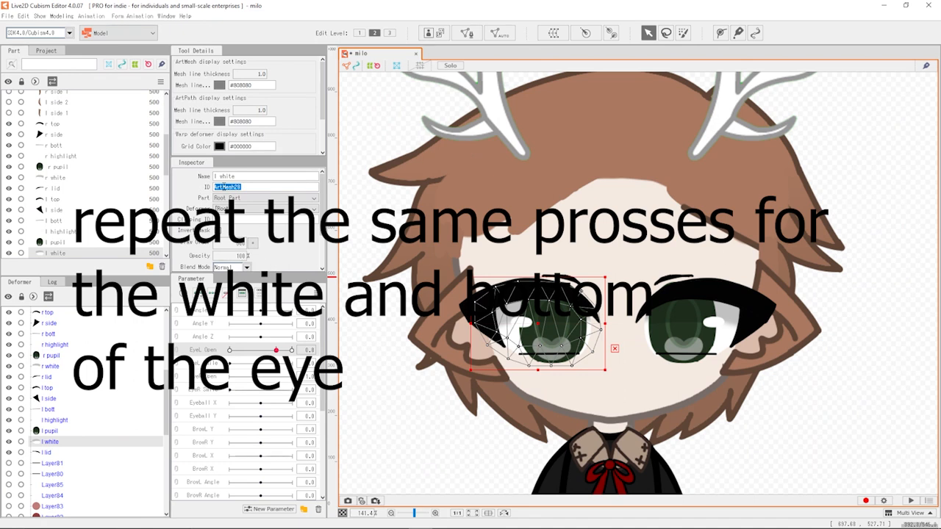
{"action": "scroll", "coordinate": [491, 337], "scroll_direction": "down", "scroll_amount": 2}
{"action": "left_click", "coordinate": [412, 346]}
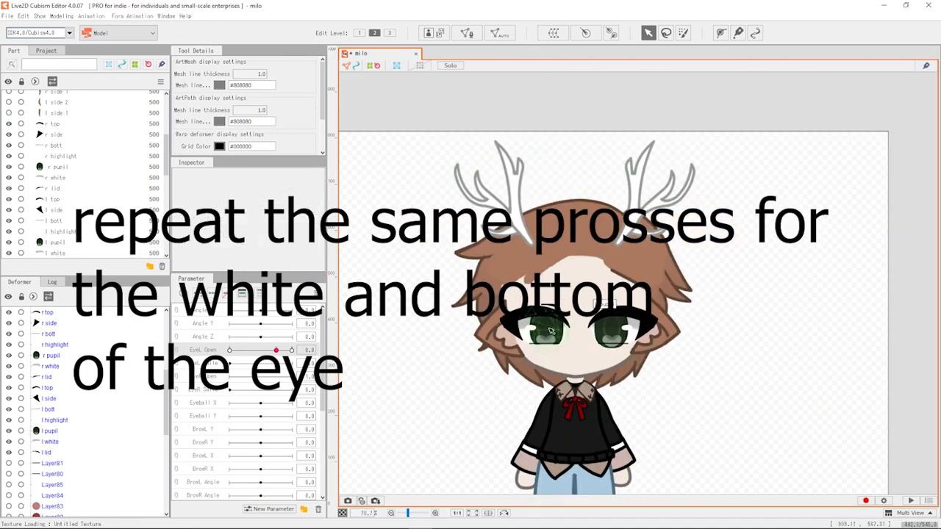
{"action": "scroll", "coordinate": [503, 333], "scroll_direction": "up", "scroll_amount": 3}
{"action": "left_click", "coordinate": [482, 338]}
{"action": "left_click", "coordinate": [241, 293]}
{"action": "left_click", "coordinate": [544, 394]}
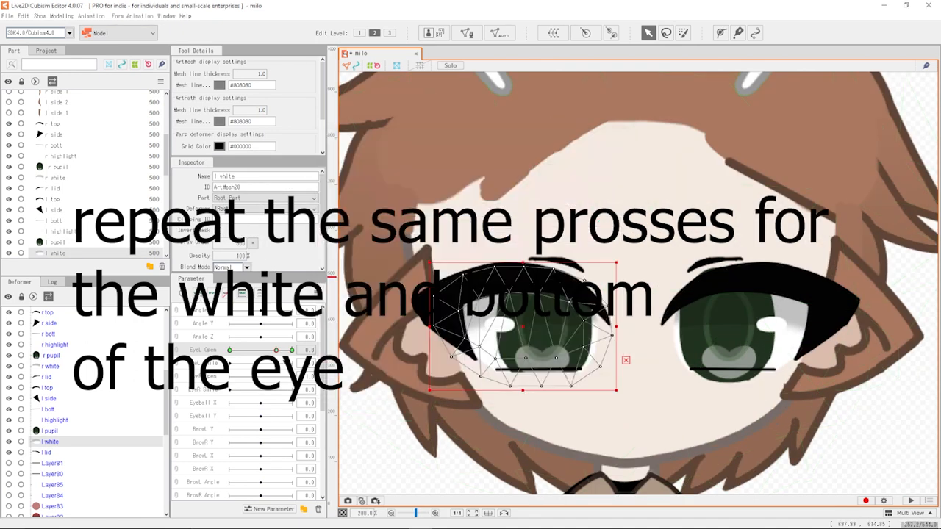
- Resize the eye white vertically on the EyeL Open end keys, squashing it behind the lowered eyelash for the closed eye
{"action": "left_click", "coordinate": [292, 350]}
{"action": "left_click_drag", "start_coordinate": [522, 263], "coordinate": [522, 357]}
{"action": "left_click", "coordinate": [277, 350]}
{"action": "left_click", "coordinate": [229, 351]}
{"action": "scroll", "coordinate": [540, 344], "scroll_direction": "down", "scroll_amount": 2}
{"action": "left_click", "coordinate": [798, 380]}
{"action": "scroll", "coordinate": [441, 364], "scroll_direction": "up", "scroll_amount": 1}
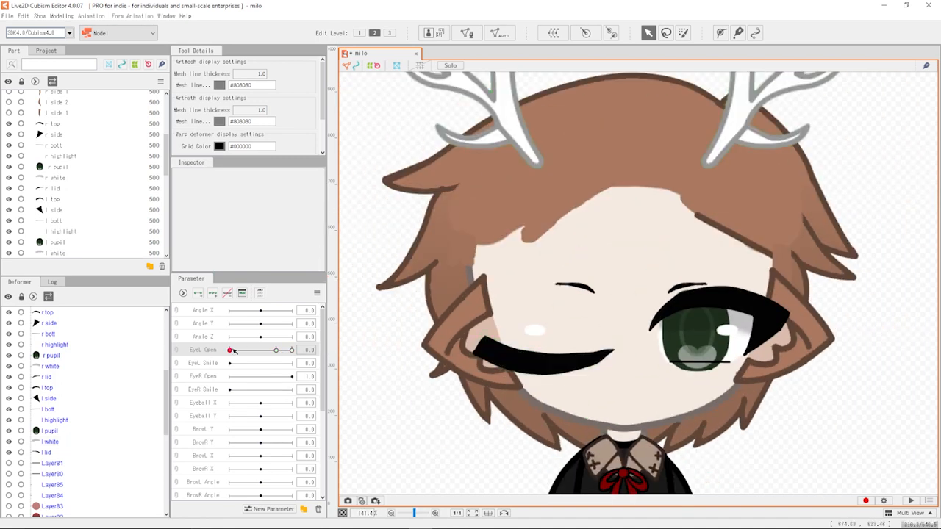
- From the middle EyeL Open key, add keys at 0.0, 0.75 and 1.0 to the "l bott" lower lash line
{"action": "left_click", "coordinate": [232, 350]}
{"action": "left_click", "coordinate": [276, 351]}
{"action": "scroll", "coordinate": [533, 339], "scroll_direction": "down", "scroll_amount": 1}
{"action": "scroll", "coordinate": [552, 350], "scroll_direction": "up", "scroll_amount": 2}
{"action": "left_click", "coordinate": [555, 361]}
{"action": "left_click", "coordinate": [198, 293]}
{"action": "left_click", "coordinate": [242, 293]}
{"action": "left_click", "coordinate": [451, 386]}
- At EyeL Open 1.0, move the lower lash line slightly down and preview the eye opening and closing
{"action": "left_click", "coordinate": [293, 351]}
{"action": "left_click_drag", "start_coordinate": [554, 369], "coordinate": [554, 373]}
{"action": "scroll", "coordinate": [555, 374], "scroll_direction": "down", "scroll_amount": 1}
{"action": "left_click", "coordinate": [385, 417]}
{"action": "left_click", "coordinate": [276, 350]}
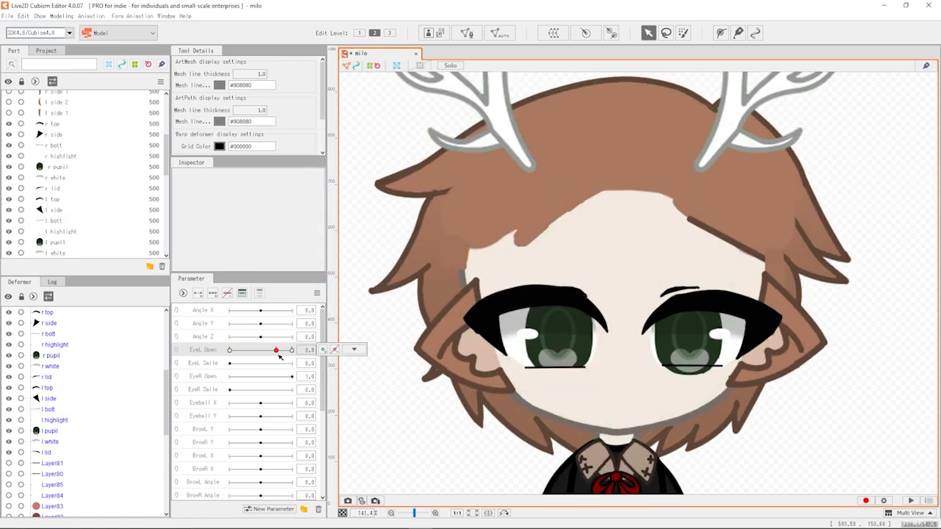
{"action": "scroll", "coordinate": [590, 378], "scroll_direction": "up", "scroll_amount": 1}
{"action": "left_click", "coordinate": [275, 351]}
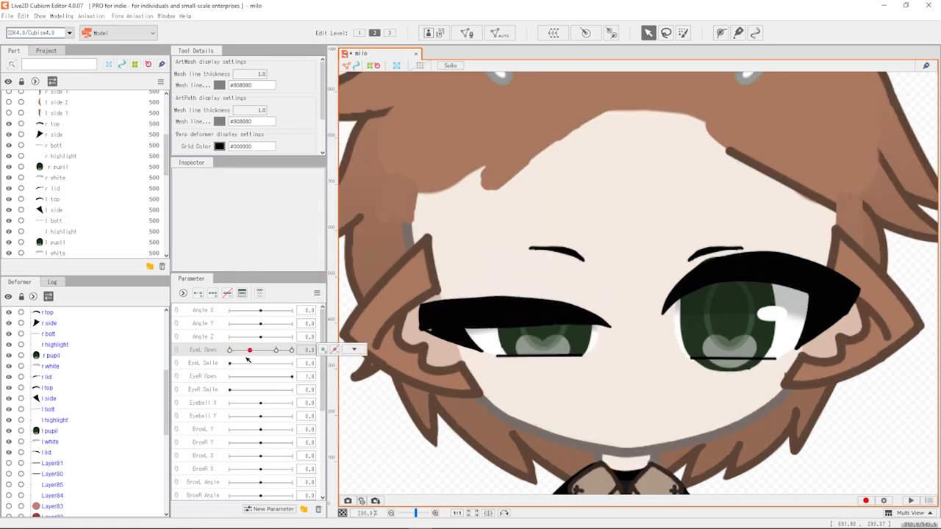
{"action": "left_click_drag", "start_coordinate": [253, 357], "coordinate": [288, 355]}
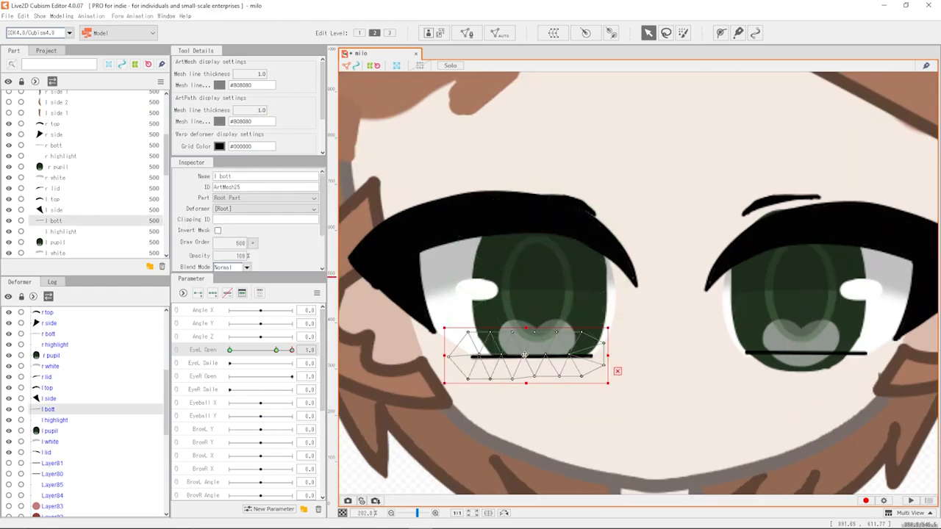
{"action": "left_click", "coordinate": [507, 382]}
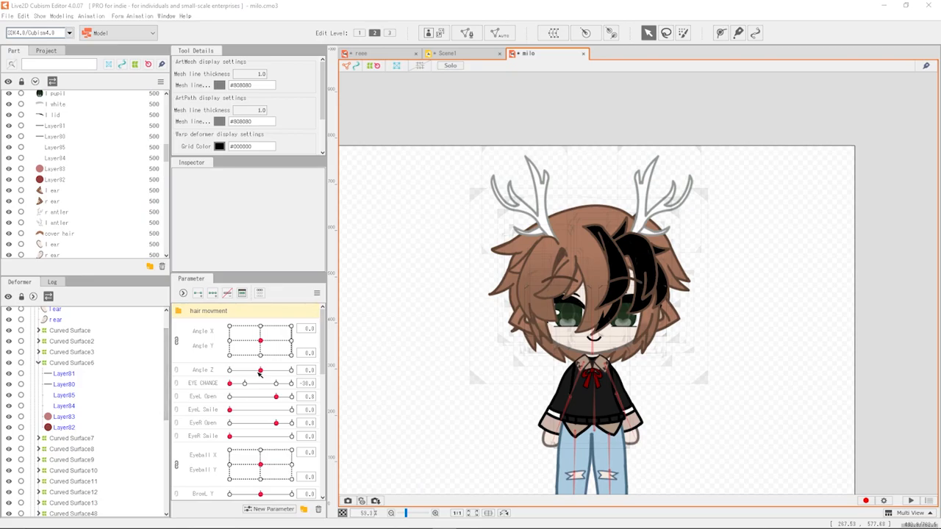
- Recenter Angle X and Y in the finished milo model, switch to the reee model and hide its eye parts
{"action": "mouse_move", "coordinate": [275, 342]}
{"action": "left_mouse_down"}
{"action": "mouse_move", "coordinate": [236, 329]}
{"action": "mouse_move", "coordinate": [290, 331]}
{"action": "mouse_move", "coordinate": [235, 330]}
{"action": "mouse_move", "coordinate": [252, 330]}
{"action": "mouse_move", "coordinate": [241, 348]}
{"action": "mouse_move", "coordinate": [260, 340]}
{"action": "left_mouse_up"}
{"action": "left_click", "coordinate": [377, 53]}
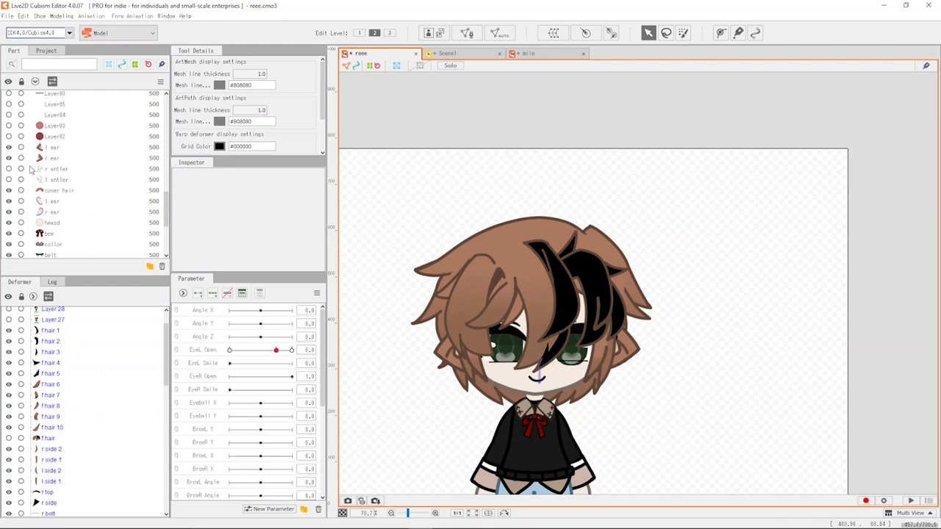
{"action": "scroll", "coordinate": [30, 169], "scroll_direction": "up", "scroll_amount": 1}
{"action": "scroll", "coordinate": [25, 178], "scroll_direction": "up", "scroll_amount": 3}
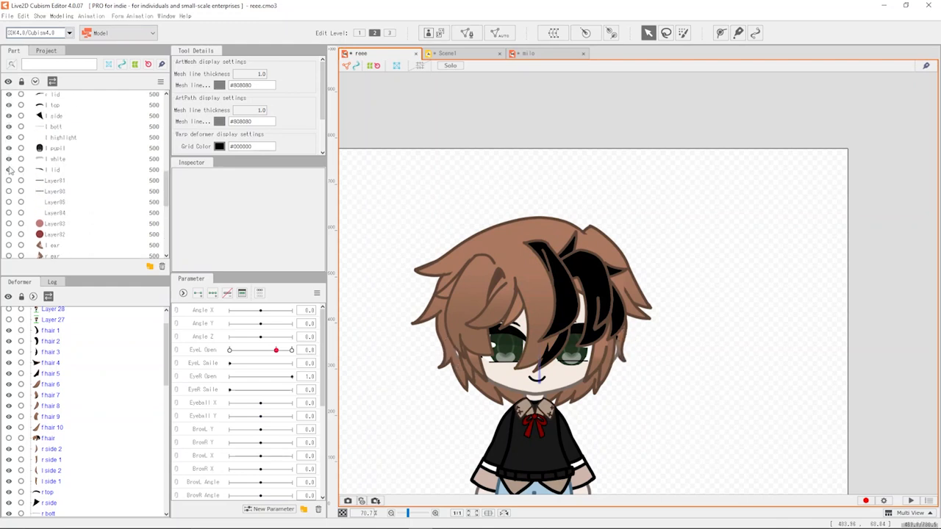
{"action": "left_click", "coordinate": [9, 170]}
{"action": "scroll", "coordinate": [18, 170], "scroll_direction": "up", "scroll_amount": 5}
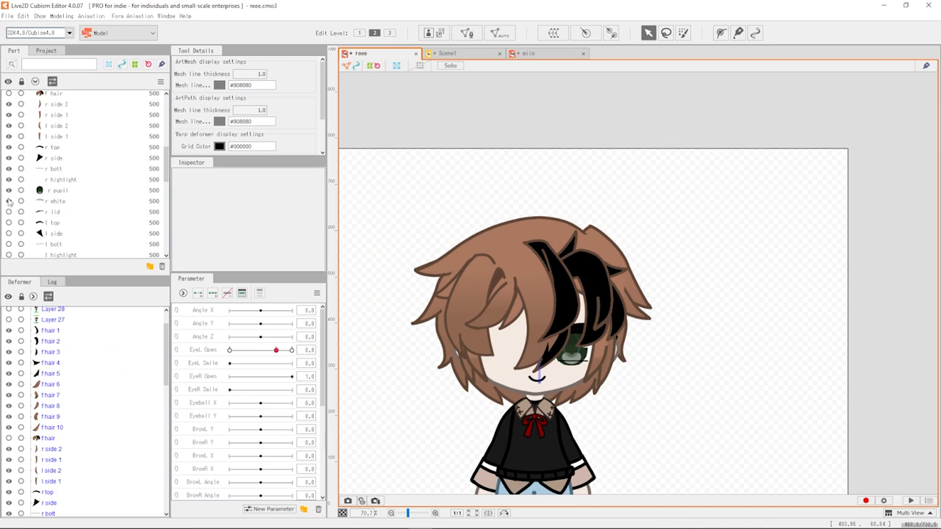
{"action": "left_click", "coordinate": [9, 108]}
- Hide the hair, animal ears, mouth and other head parts, leaving only the bare head, human ears and body shown
{"action": "scroll", "coordinate": [22, 165], "scroll_direction": "up", "scroll_amount": 5}
{"action": "left_click_drag", "start_coordinate": [9, 190], "coordinate": [9, 108]}
{"action": "scroll", "coordinate": [18, 158], "scroll_direction": "up", "scroll_amount": 4}
{"action": "scroll", "coordinate": [23, 159], "scroll_direction": "down", "scroll_amount": 12}
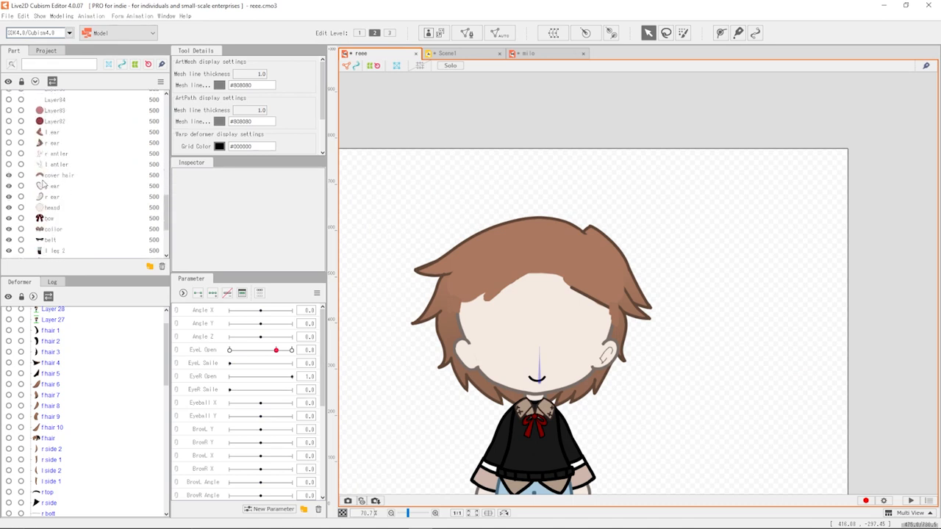
{"action": "scroll", "coordinate": [43, 185], "scroll_direction": "up", "scroll_amount": 2}
{"action": "left_click", "coordinate": [8, 160]}
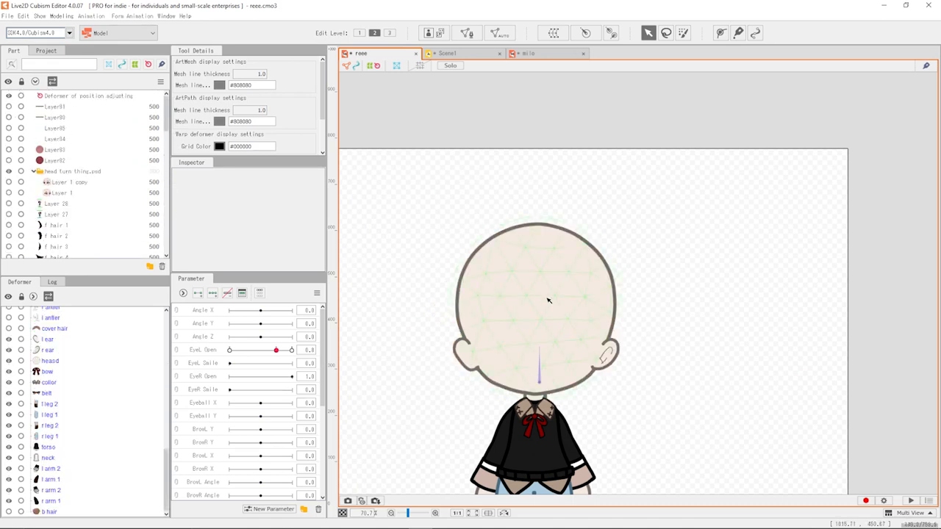
- Create a parent warp deformer for the head with 2 x 2 Bezier and 5 x 5 conversion divisions, and add three Angle X keys
{"action": "left_click", "coordinate": [548, 299]}
{"action": "scroll", "coordinate": [547, 301], "scroll_direction": "down", "scroll_amount": 2}
{"action": "scroll", "coordinate": [544, 305], "scroll_direction": "up", "scroll_amount": 4}
{"action": "scroll", "coordinate": [540, 311], "scroll_direction": "down", "scroll_amount": 2}
{"action": "scroll", "coordinate": [544, 291], "scroll_direction": "up", "scroll_amount": 1}
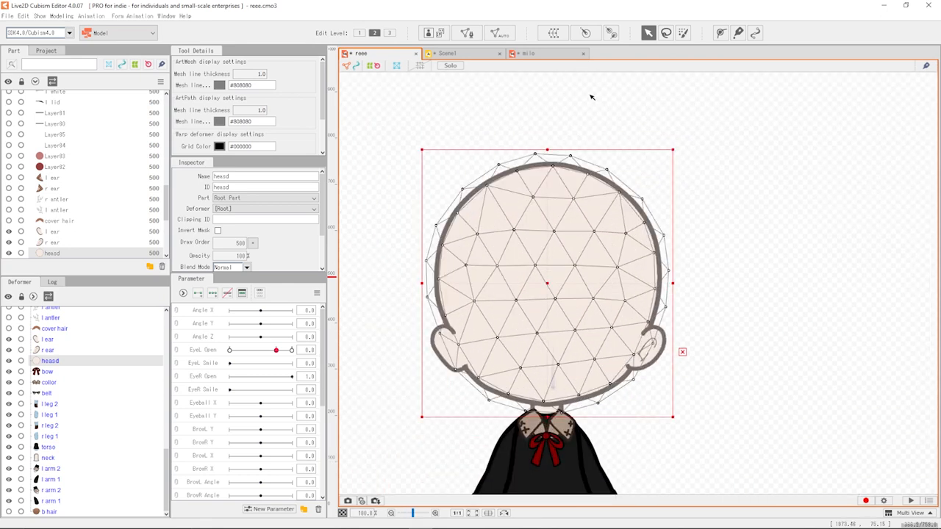
{"action": "left_click", "coordinate": [553, 33]}
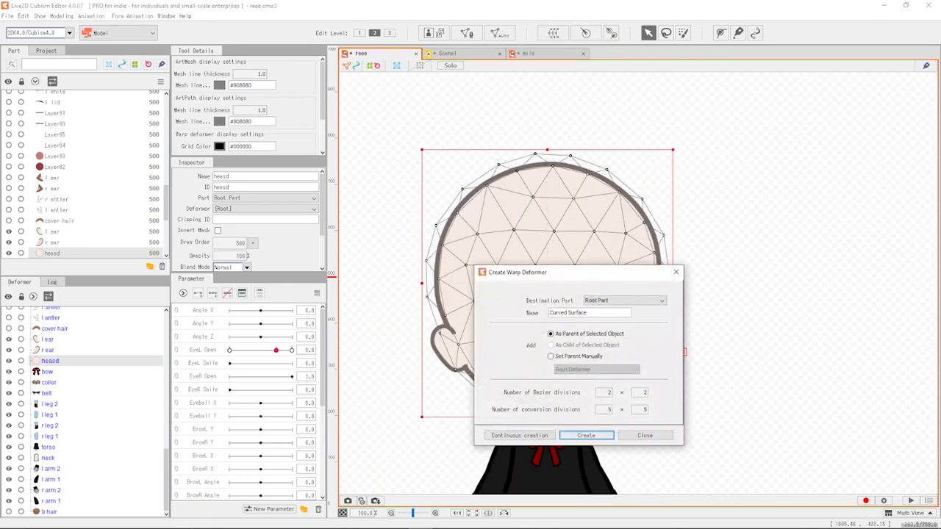
{"action": "left_click", "coordinate": [586, 435]}
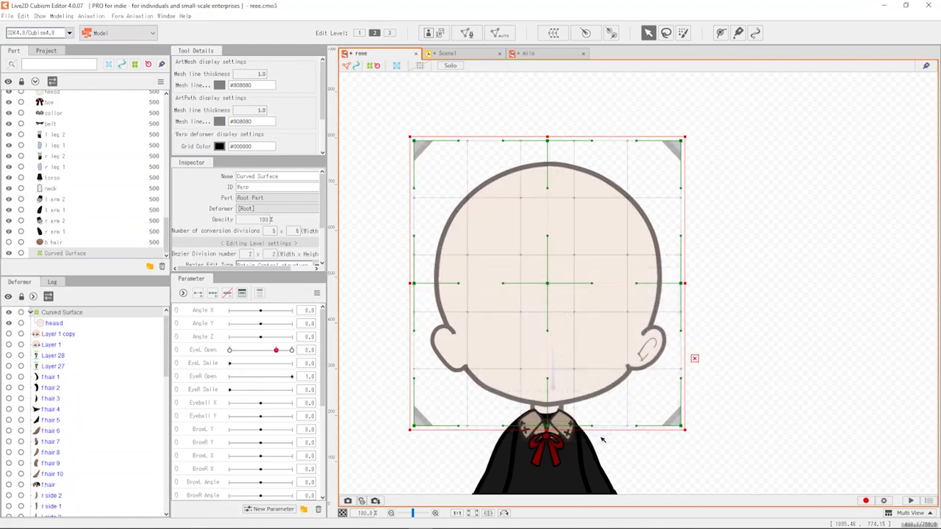
{"action": "left_click", "coordinate": [214, 311]}
{"action": "left_click", "coordinate": [214, 294]}
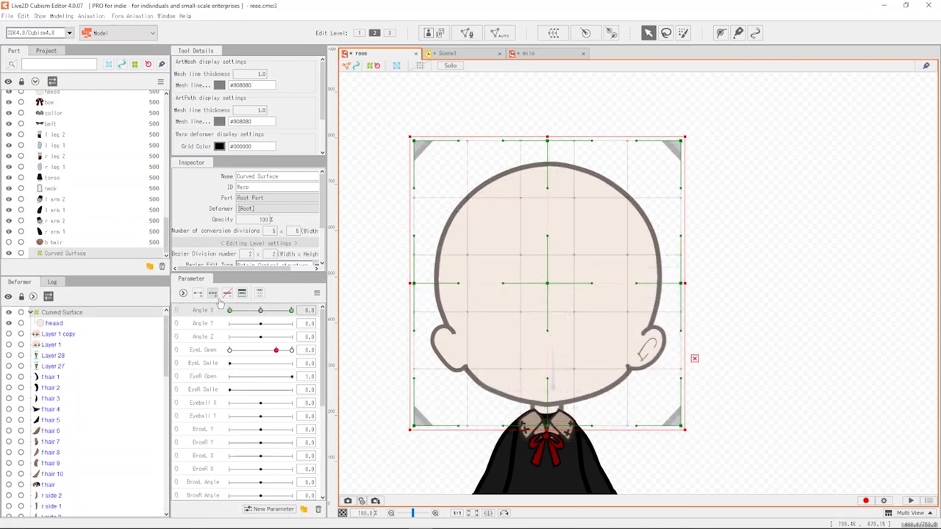
- Show the "Layer 1 copy" head-turn sketch, then move and scale it to line up with the head outline
{"action": "scroll", "coordinate": [139, 195], "scroll_direction": "up", "scroll_amount": 5}
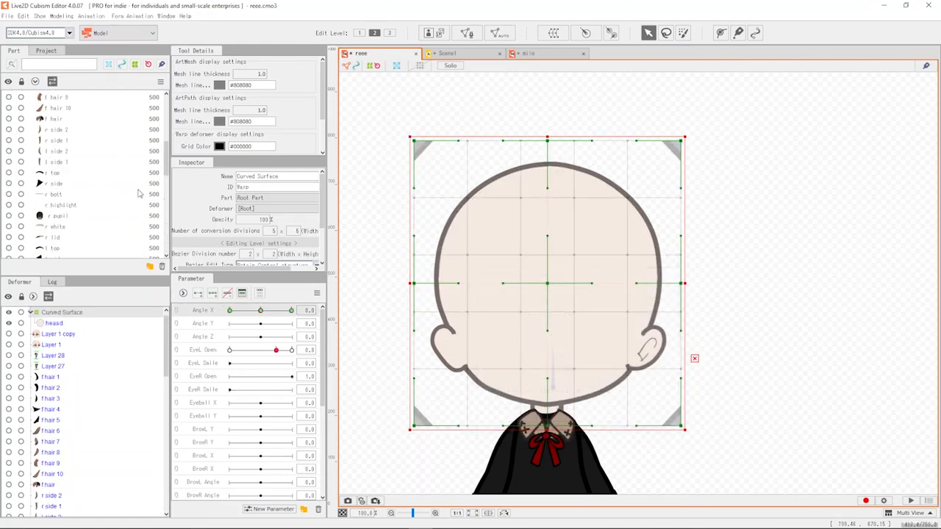
{"action": "left_click", "coordinate": [63, 184]}
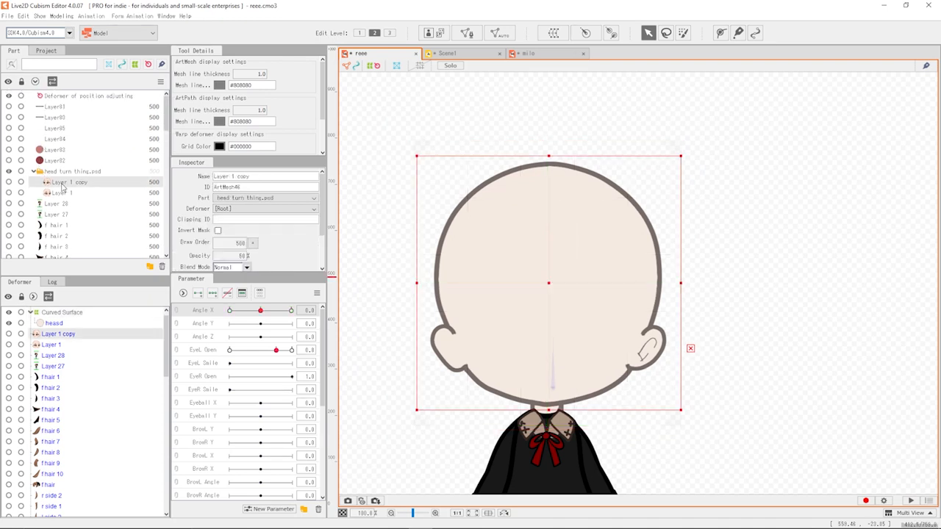
{"action": "left_click", "coordinate": [8, 189]}
{"action": "left_click", "coordinate": [9, 188]}
{"action": "left_click", "coordinate": [9, 189]}
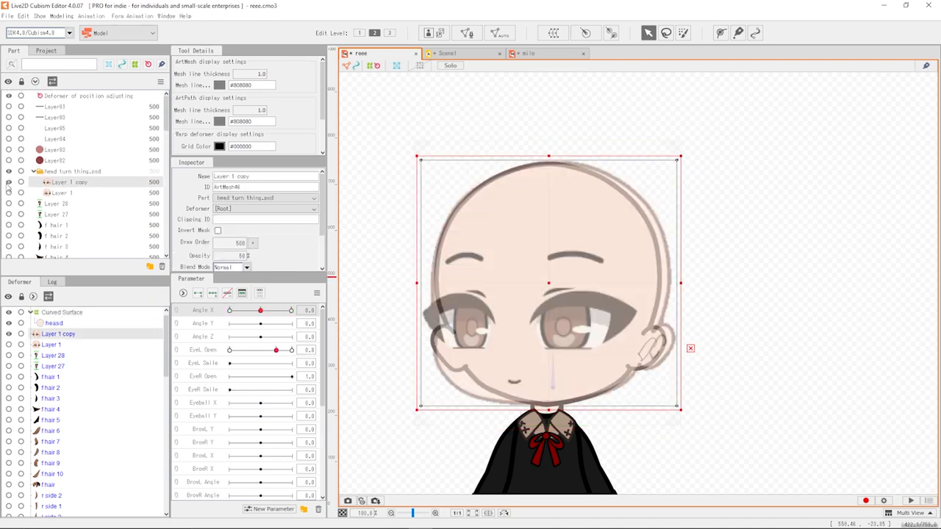
{"action": "left_click_drag", "start_coordinate": [549, 285], "coordinate": [542, 285]}
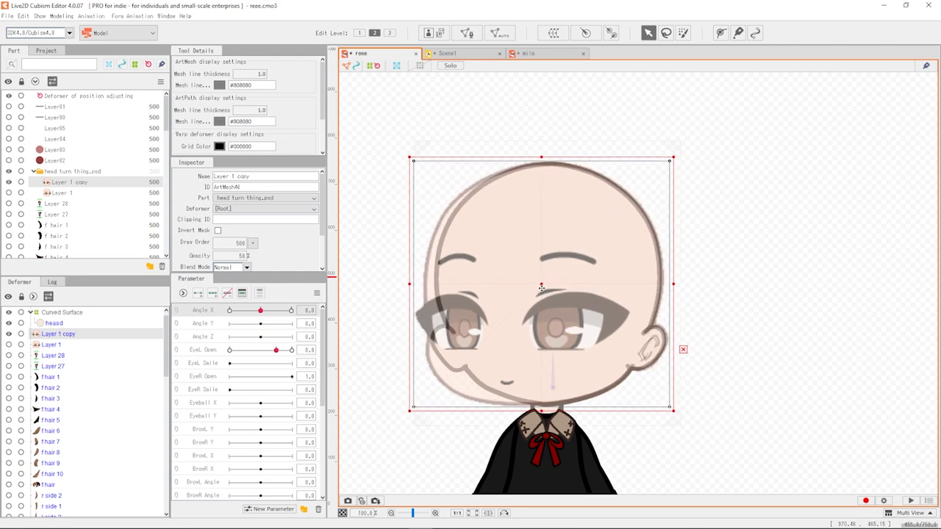
{"action": "left_click_drag", "start_coordinate": [407, 415], "coordinate": [415, 411]}
- Show the opposite-facing "Layer 1" sketch in place of the copy, and move and scale it to match the head outline
{"action": "left_click", "coordinate": [61, 193]}
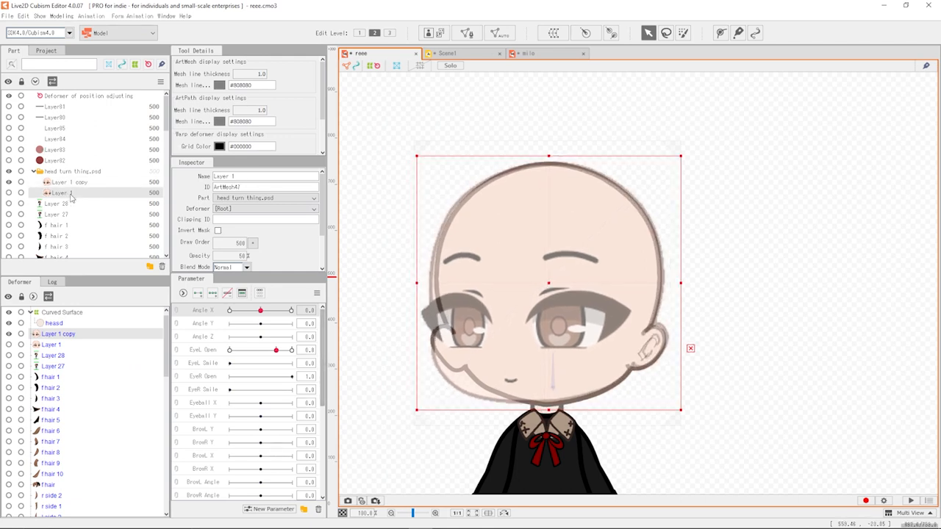
{"action": "left_click", "coordinate": [9, 193]}
{"action": "left_click", "coordinate": [8, 182]}
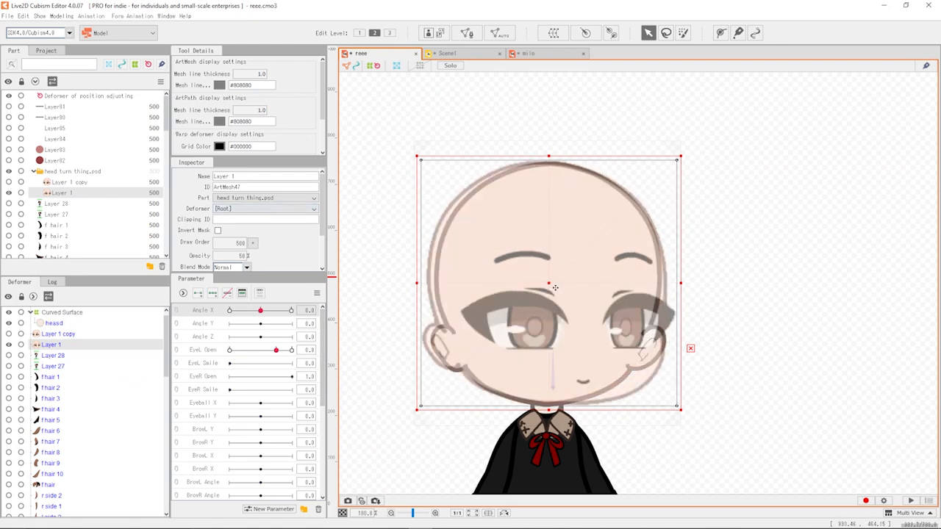
{"action": "left_click_drag", "start_coordinate": [554, 287], "coordinate": [563, 289]}
{"action": "left_click_drag", "start_coordinate": [692, 416], "coordinate": [687, 414]}
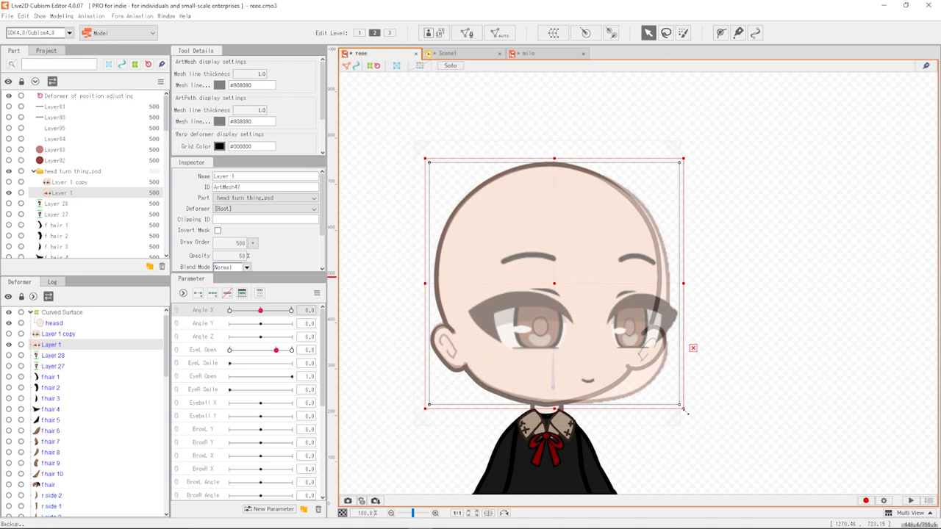
- At Angle X -30, shift the head warp's middle column left and adjust its right edge to match the "Layer 1 copy" sketch
{"action": "left_click", "coordinate": [9, 194]}
{"action": "left_click", "coordinate": [9, 182]}
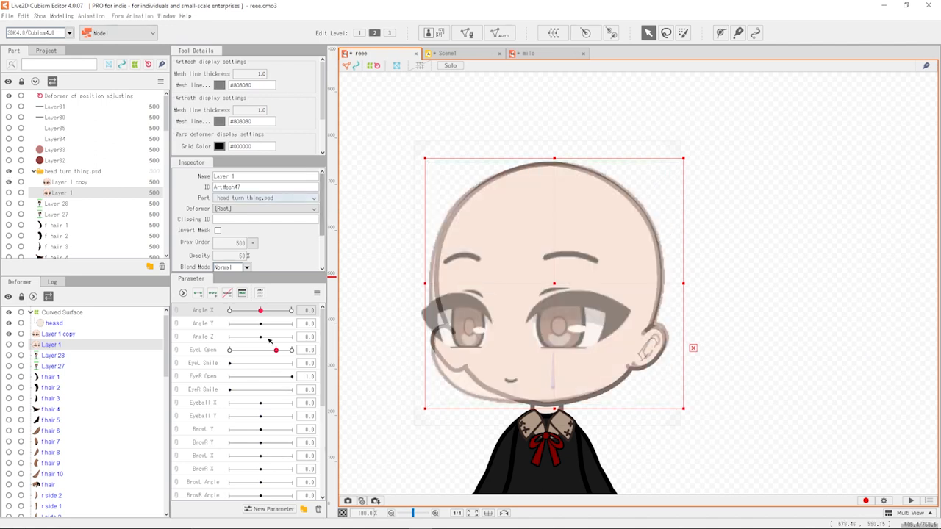
{"action": "scroll", "coordinate": [64, 211], "scroll_direction": "down", "scroll_amount": 10}
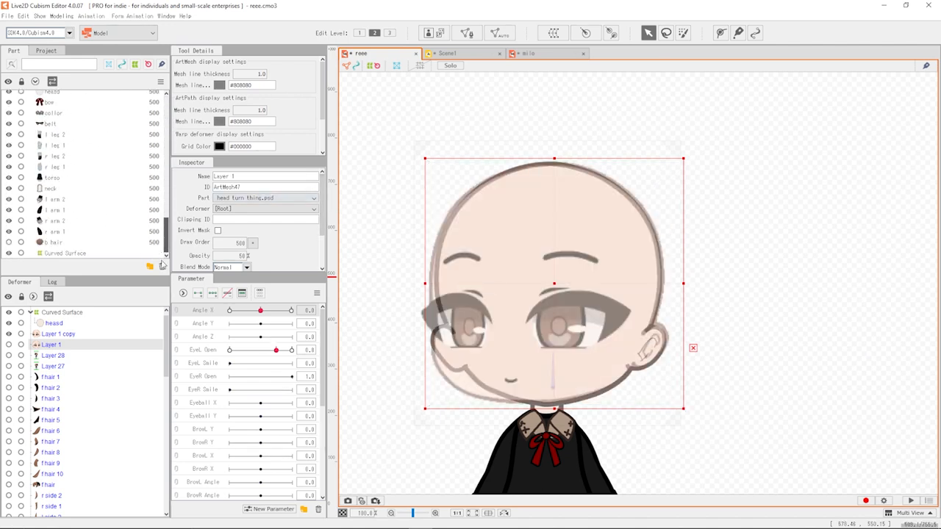
{"action": "left_click", "coordinate": [74, 252]}
{"action": "left_click", "coordinate": [258, 311]}
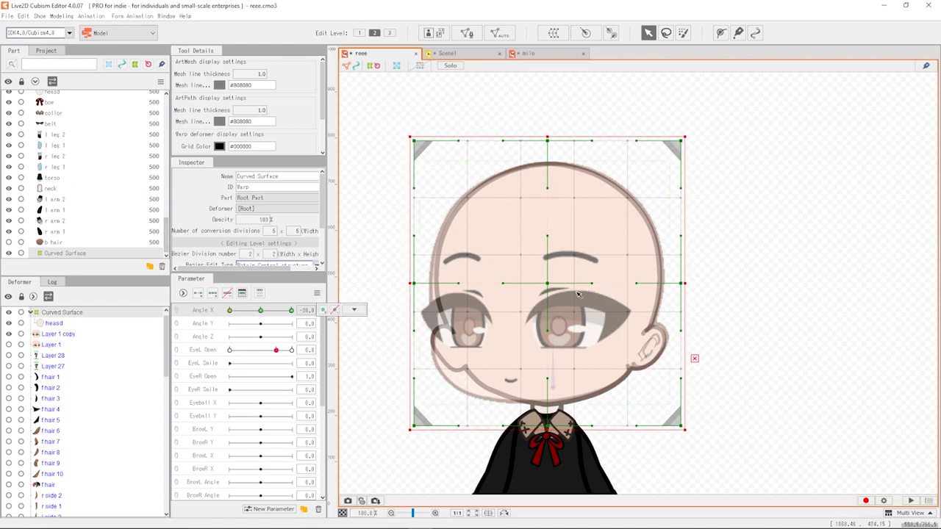
{"action": "scroll", "coordinate": [121, 188], "scroll_direction": "up", "scroll_amount": 5}
{"action": "left_click_drag", "start_coordinate": [547, 283], "coordinate": [528, 283]}
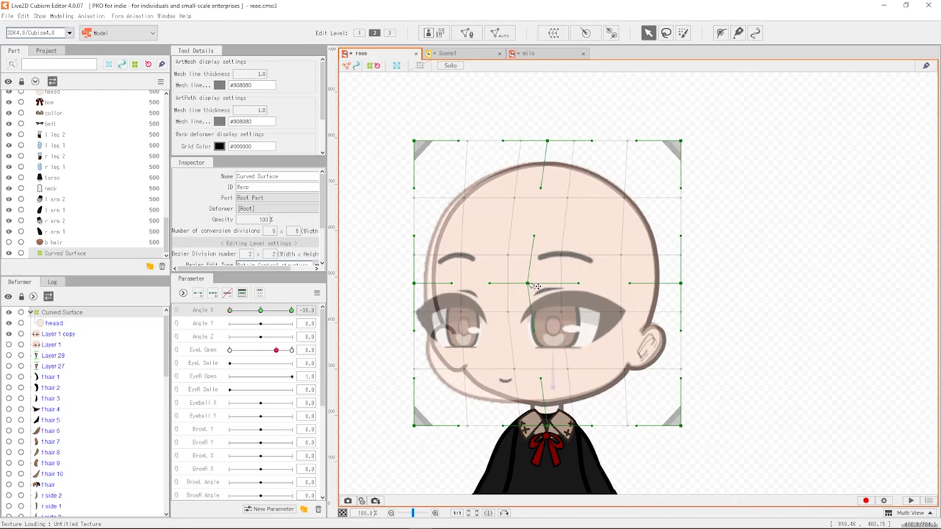
{"action": "left_click_drag", "start_coordinate": [547, 426], "coordinate": [534, 425]}
{"action": "left_click_drag", "start_coordinate": [547, 140], "coordinate": [537, 140]}
{"action": "left_click_drag", "start_coordinate": [681, 283], "coordinate": [682, 283]}
{"action": "left_click_drag", "start_coordinate": [681, 141], "coordinate": [678, 140]}
- Reposition the head warp's left column slightly inward at Angle X -30, preview the turn and return Angle X to 0.0
{"action": "left_click_drag", "start_coordinate": [414, 282], "coordinate": [407, 283]}
{"action": "left_click_drag", "start_coordinate": [414, 426], "coordinate": [402, 425]}
{"action": "left_click_drag", "start_coordinate": [414, 140], "coordinate": [405, 141]}
{"action": "left_click_drag", "start_coordinate": [408, 283], "coordinate": [410, 283]}
{"action": "mouse_move", "coordinate": [229, 310]}
{"action": "left_mouse_down"}
{"action": "mouse_move", "coordinate": [261, 311]}
{"action": "mouse_move", "coordinate": [229, 310]}
{"action": "left_mouse_up"}
{"action": "left_click_drag", "start_coordinate": [409, 283], "coordinate": [418, 283]}
{"action": "left_click_drag", "start_coordinate": [403, 425], "coordinate": [420, 425]}
{"action": "left_click_drag", "start_coordinate": [405, 141], "coordinate": [414, 141]}
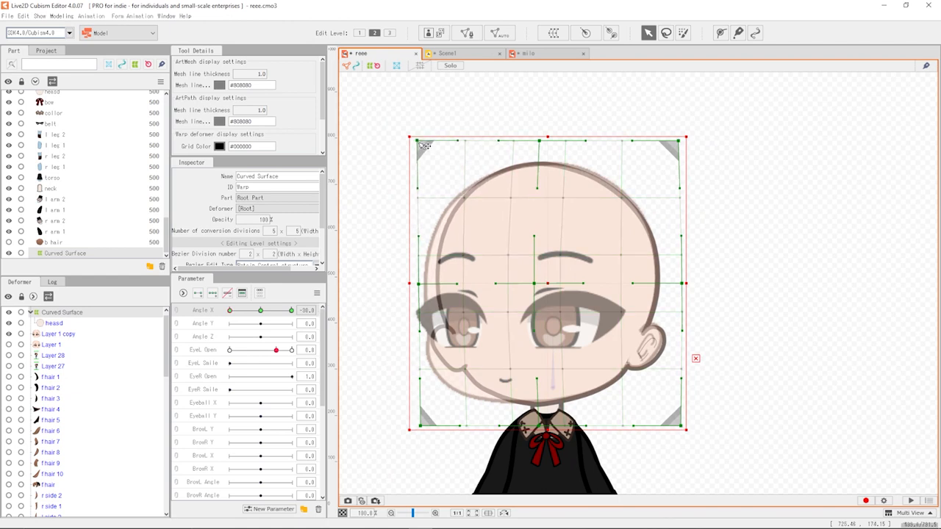
{"action": "left_click", "coordinate": [261, 310]}
{"action": "left_click_drag", "start_coordinate": [265, 313], "coordinate": [207, 323]}
{"action": "left_click", "coordinate": [261, 310]}
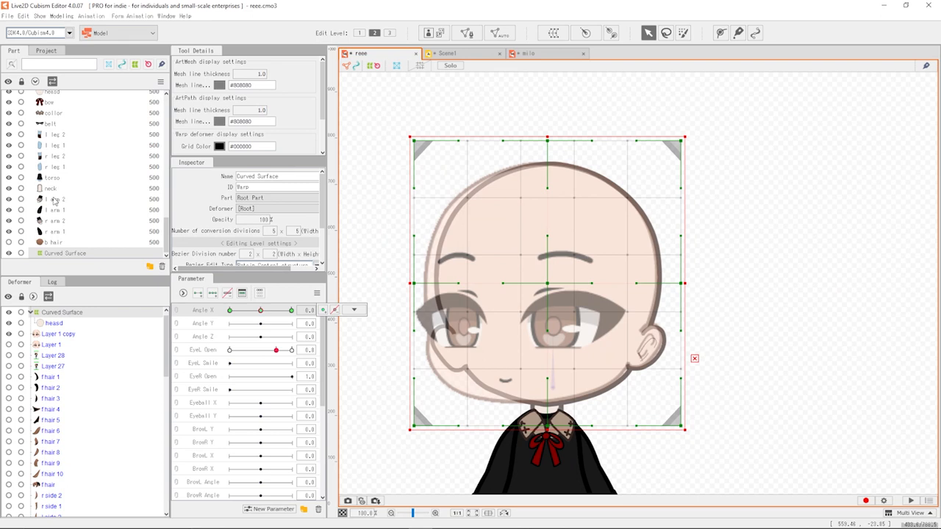
- Hide the "Layer 1 copy" head-turn sketch and deselect the head warp
{"action": "scroll", "coordinate": [73, 183], "scroll_direction": "up", "scroll_amount": 4}
{"action": "scroll", "coordinate": [73, 183], "scroll_direction": "up", "scroll_amount": 13}
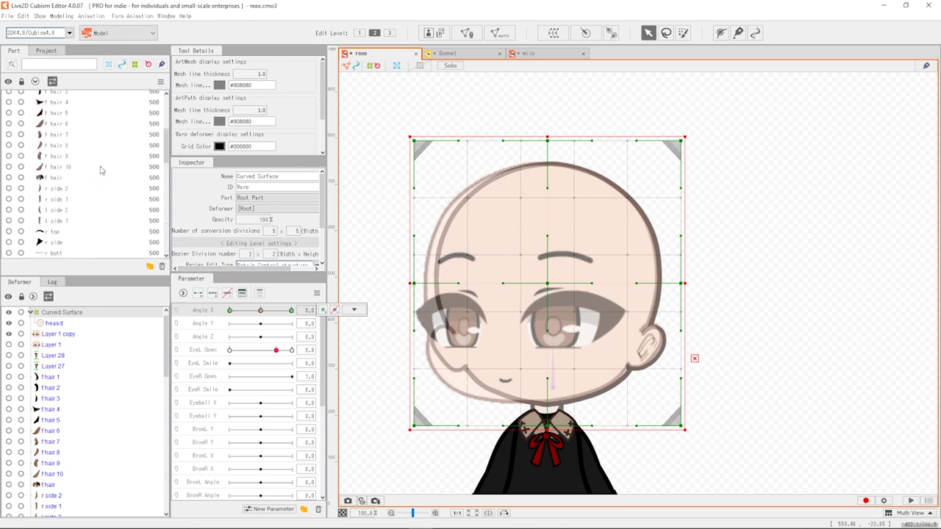
{"action": "left_click", "coordinate": [9, 181]}
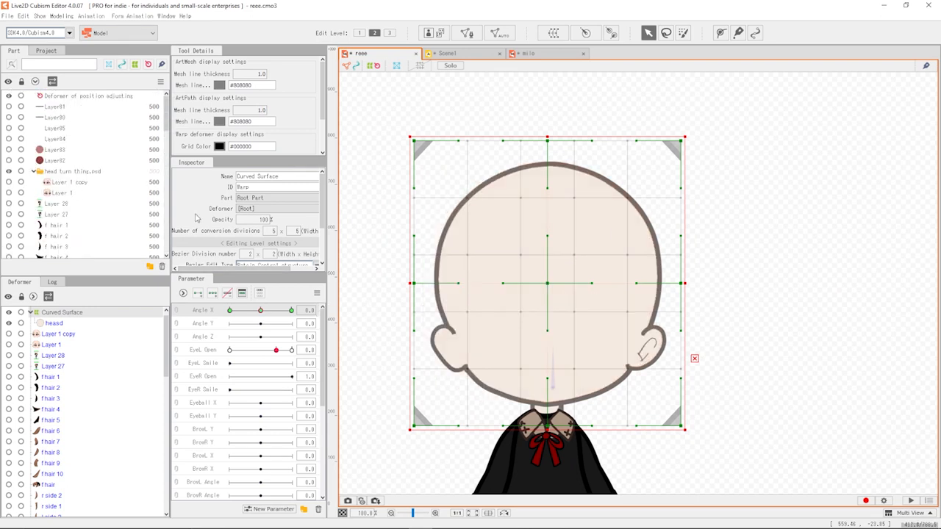
{"action": "scroll", "coordinate": [698, 358], "scroll_direction": "down", "scroll_amount": 3}
{"action": "left_click", "coordinate": [723, 363]}
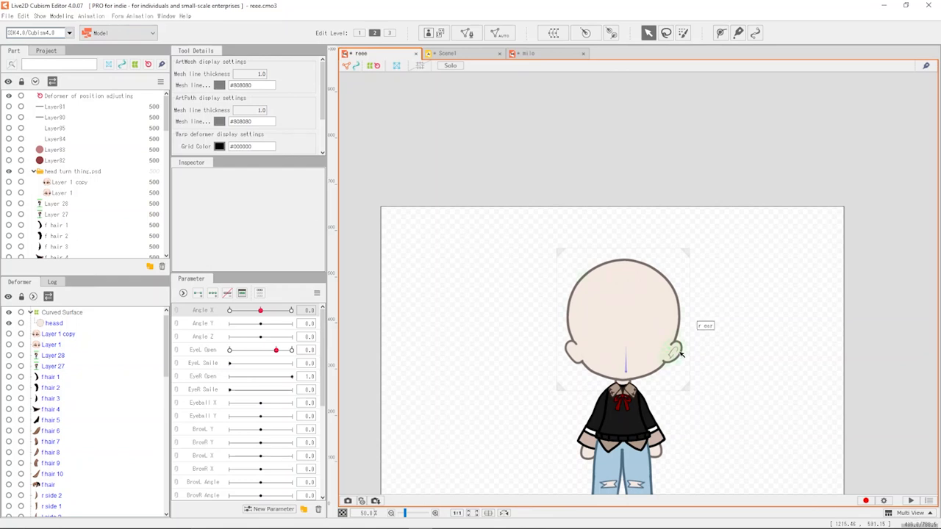
- Give "r ear" three Angle X keys, move it slightly left at -30, and preview the turn
{"action": "left_click", "coordinate": [680, 354]}
{"action": "scroll", "coordinate": [681, 354], "scroll_direction": "up", "scroll_amount": 4}
{"action": "scroll", "coordinate": [676, 371], "scroll_direction": "down", "scroll_amount": 2}
{"action": "scroll", "coordinate": [658, 386], "scroll_direction": "up", "scroll_amount": 2}
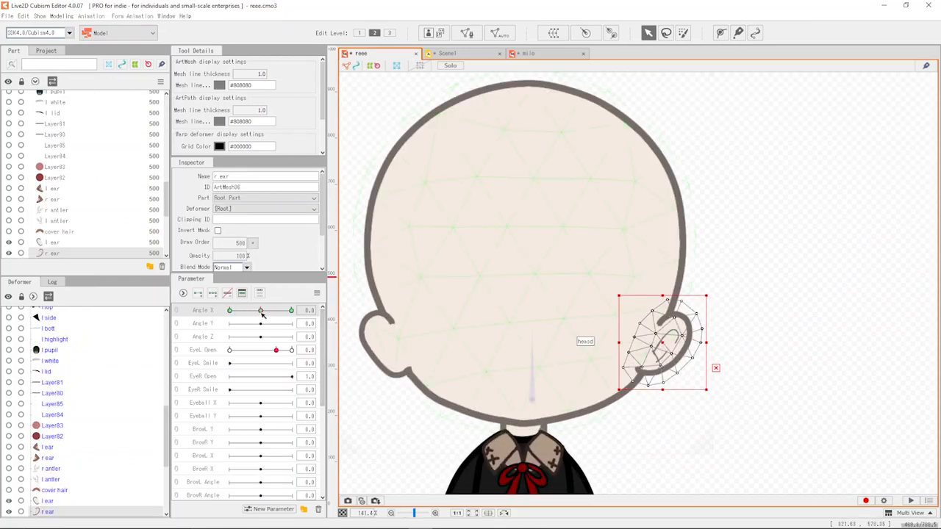
{"action": "left_click_drag", "start_coordinate": [261, 310], "coordinate": [229, 310]}
{"action": "left_click_drag", "start_coordinate": [673, 344], "coordinate": [663, 341]}
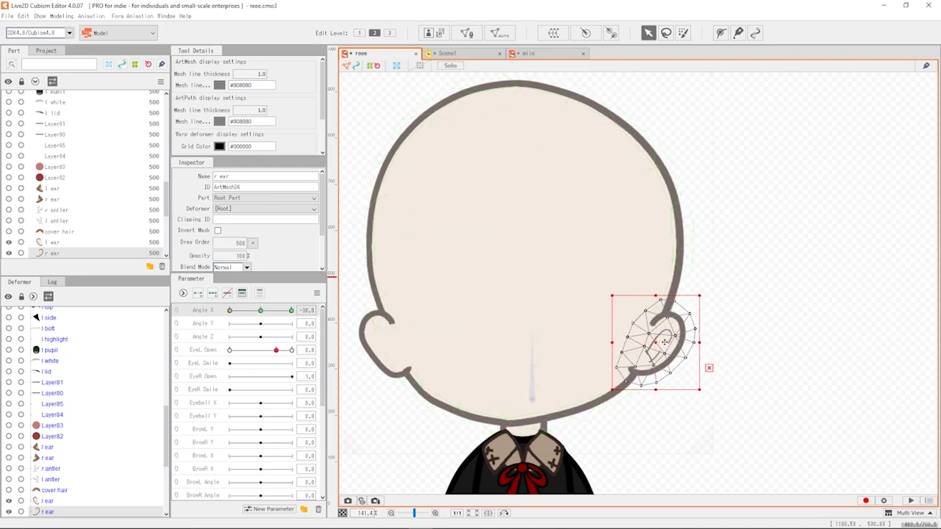
{"action": "left_click", "coordinate": [729, 348]}
{"action": "scroll", "coordinate": [729, 348], "scroll_direction": "down", "scroll_amount": 1}
{"action": "left_click_drag", "start_coordinate": [260, 311], "coordinate": [212, 323]}
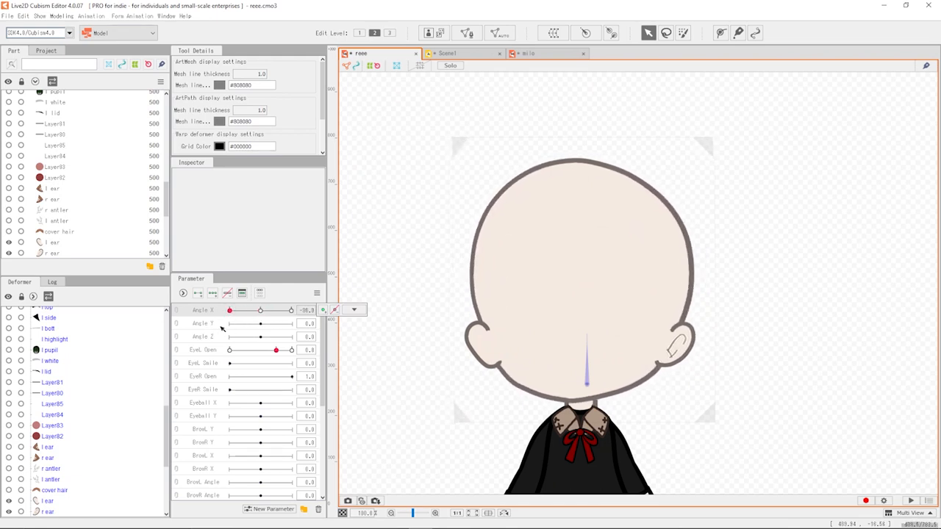
{"action": "left_click", "coordinate": [257, 311]}
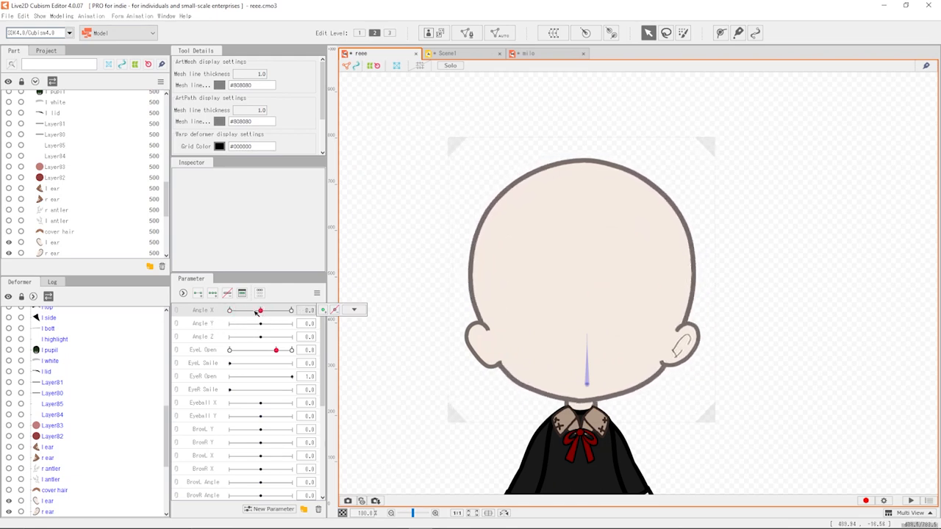
- Give "l ear" three Angle X keys and move it inward toward the face at -30
{"action": "left_click", "coordinate": [53, 252]}
{"action": "left_click", "coordinate": [53, 242]}
{"action": "scroll", "coordinate": [558, 359], "scroll_direction": "down", "scroll_amount": 3}
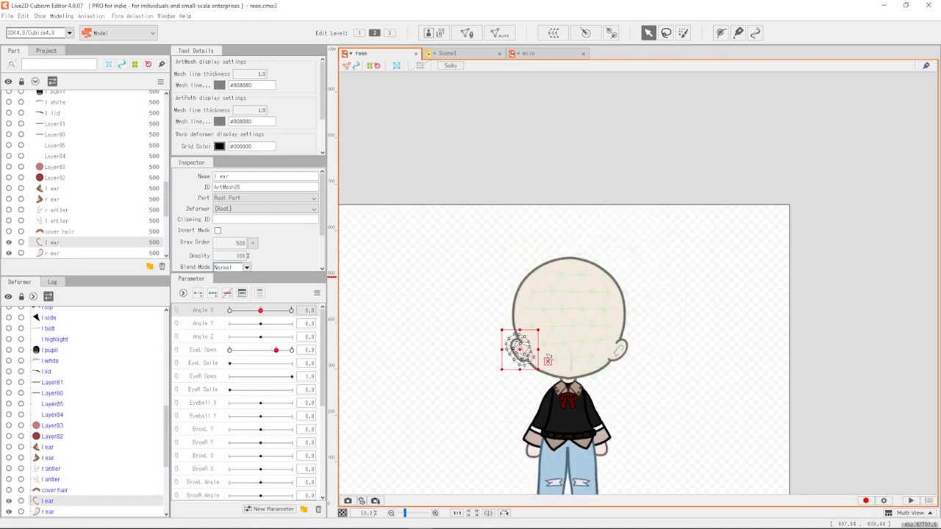
{"action": "scroll", "coordinate": [547, 359], "scroll_direction": "up", "scroll_amount": 5}
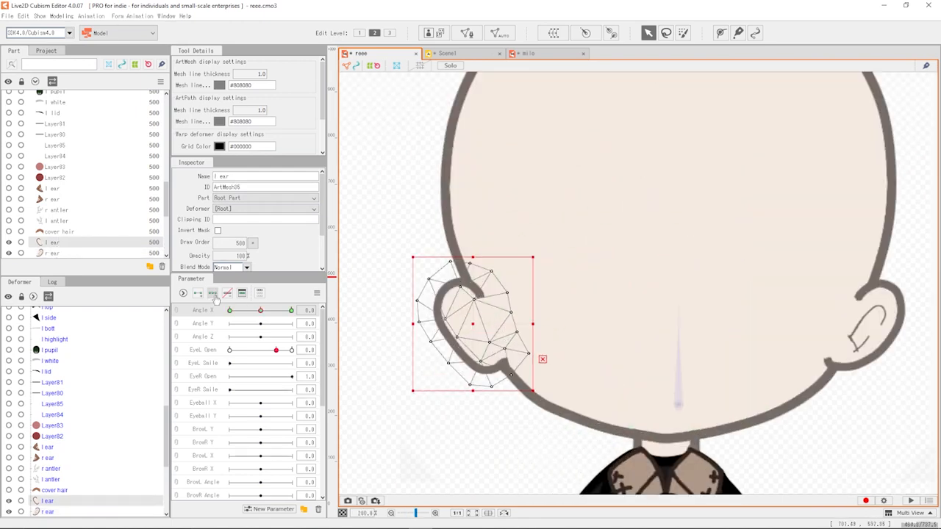
{"action": "left_click_drag", "start_coordinate": [262, 312], "coordinate": [230, 312]}
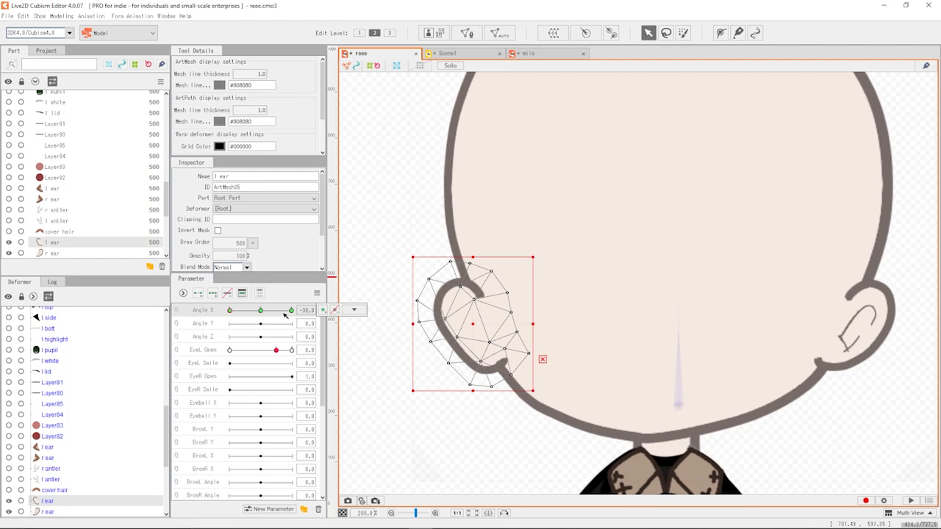
{"action": "left_click_drag", "start_coordinate": [472, 325], "coordinate": [498, 323]}
- At Angle X -30, set the "l ear" draw order to 435 and preview the head turn
{"action": "scroll", "coordinate": [498, 324], "scroll_direction": "down", "scroll_amount": 1}
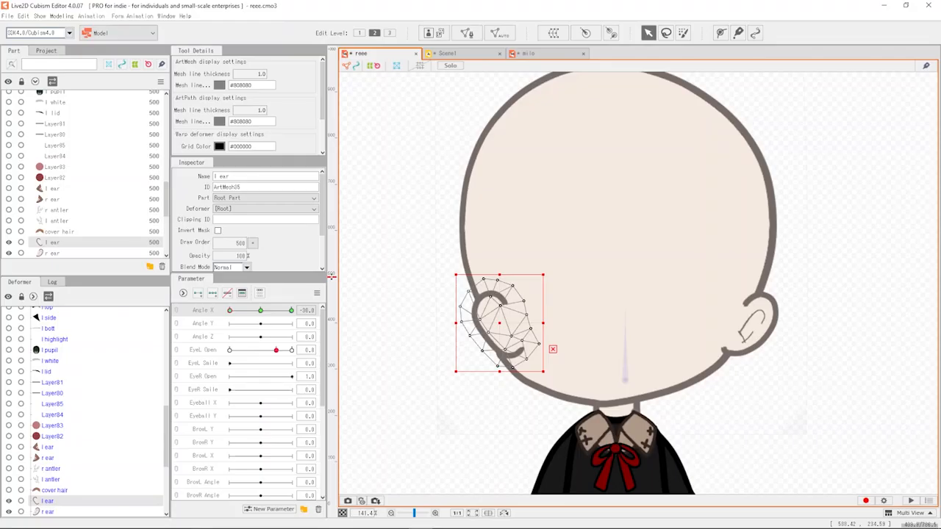
{"action": "left_click_drag", "start_coordinate": [332, 277], "coordinate": [331, 307]}
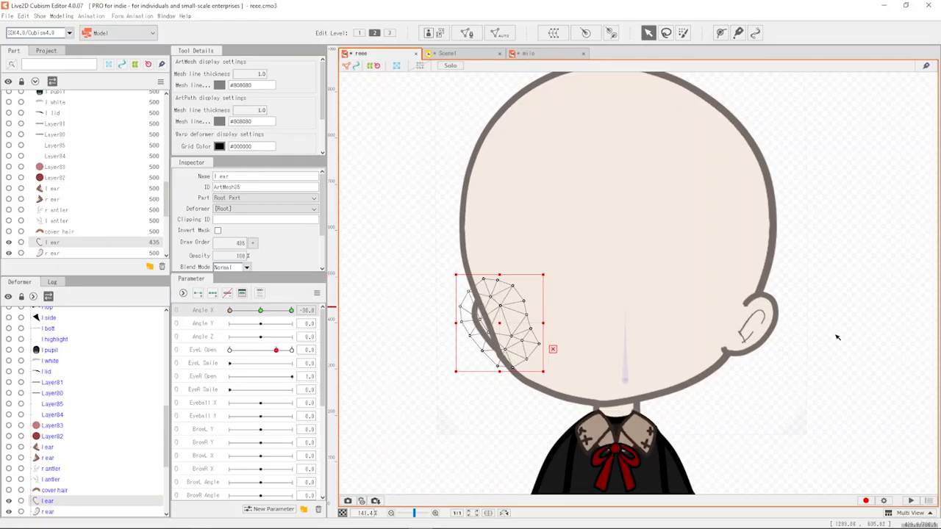
{"action": "left_click", "coordinate": [836, 336]}
{"action": "scroll", "coordinate": [553, 321], "scroll_direction": "down", "scroll_amount": 2}
{"action": "scroll", "coordinate": [553, 321], "scroll_direction": "down", "scroll_amount": 1}
{"action": "left_click", "coordinate": [261, 310]}
{"action": "left_click_drag", "start_coordinate": [262, 312], "coordinate": [217, 323]}
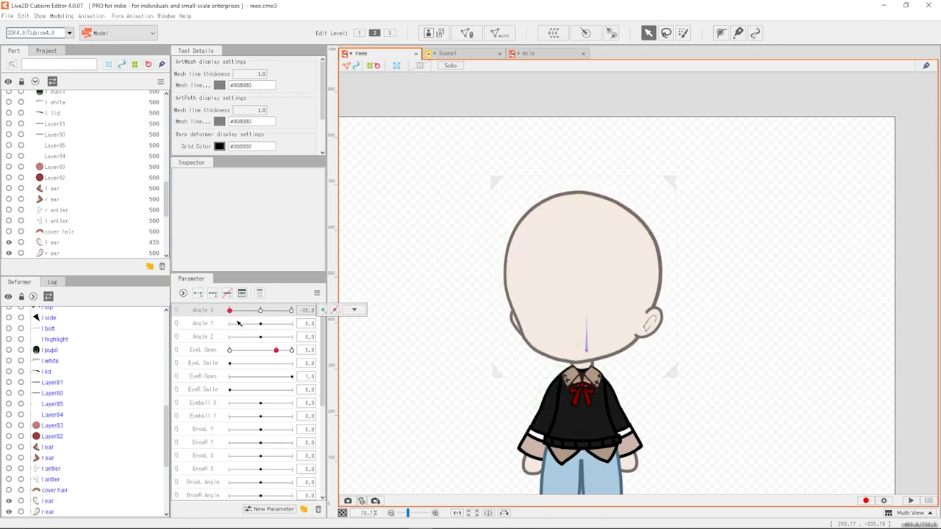
- Show "b hair" and create a parent warp deformer for it with 2 x 2 Bezier and 5 x 5 conversion divisions
{"action": "scroll", "coordinate": [91, 237], "scroll_direction": "down", "scroll_amount": 6}
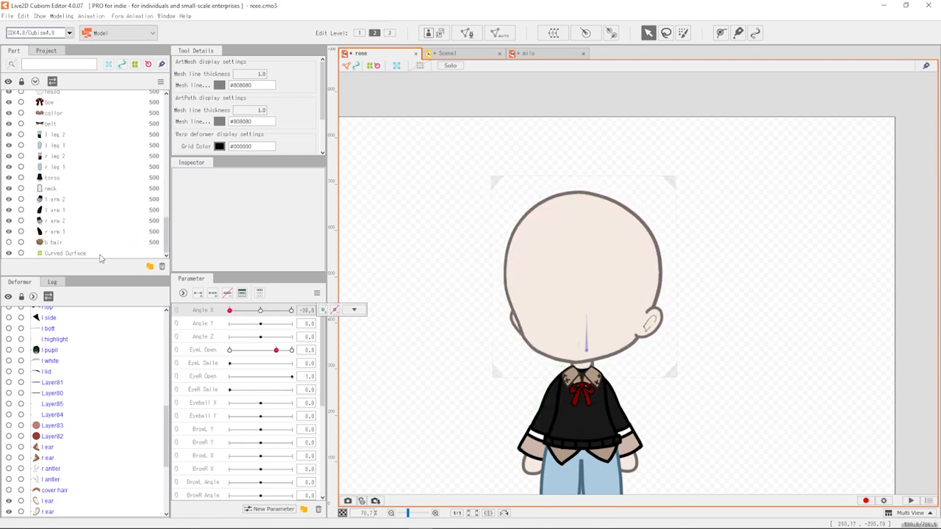
{"action": "left_click", "coordinate": [101, 256]}
{"action": "scroll", "coordinate": [677, 288], "scroll_direction": "up", "scroll_amount": 1}
{"action": "left_click", "coordinate": [679, 274]}
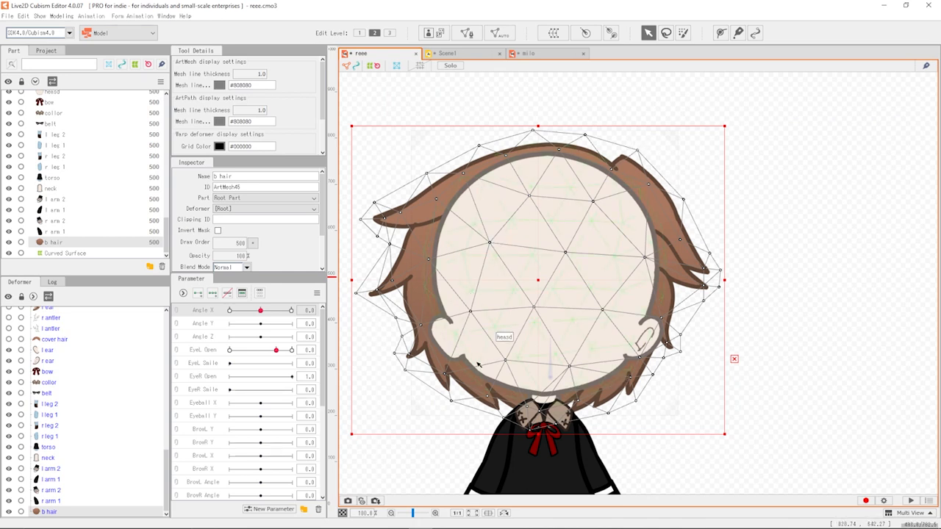
{"action": "left_click", "coordinate": [559, 38]}
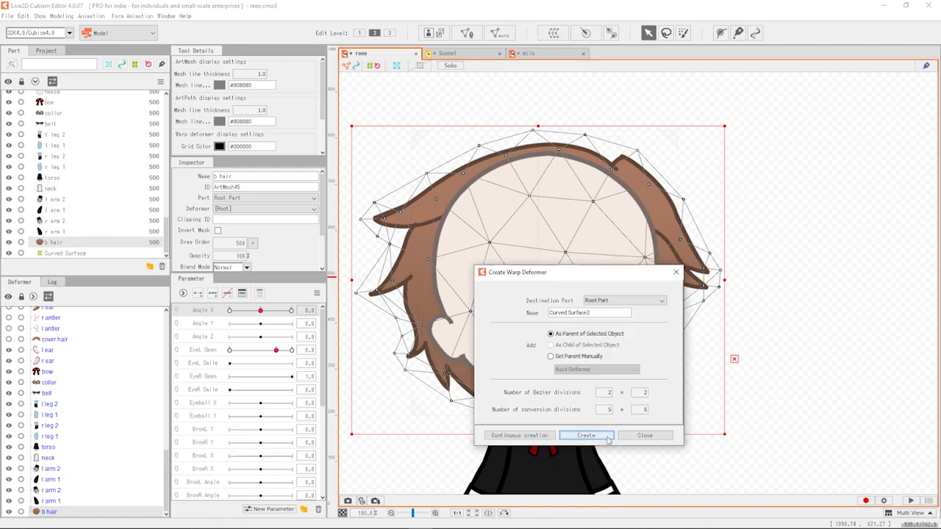
{"action": "left_click", "coordinate": [584, 435]}
- Add three Angle X keys to the back hair warp and shift its center point slightly left at -30
{"action": "left_click", "coordinate": [212, 294]}
{"action": "left_click_drag", "start_coordinate": [260, 311], "coordinate": [227, 316]}
{"action": "scroll", "coordinate": [638, 318], "scroll_direction": "down", "scroll_amount": 3}
{"action": "scroll", "coordinate": [639, 317], "scroll_direction": "up", "scroll_amount": 3}
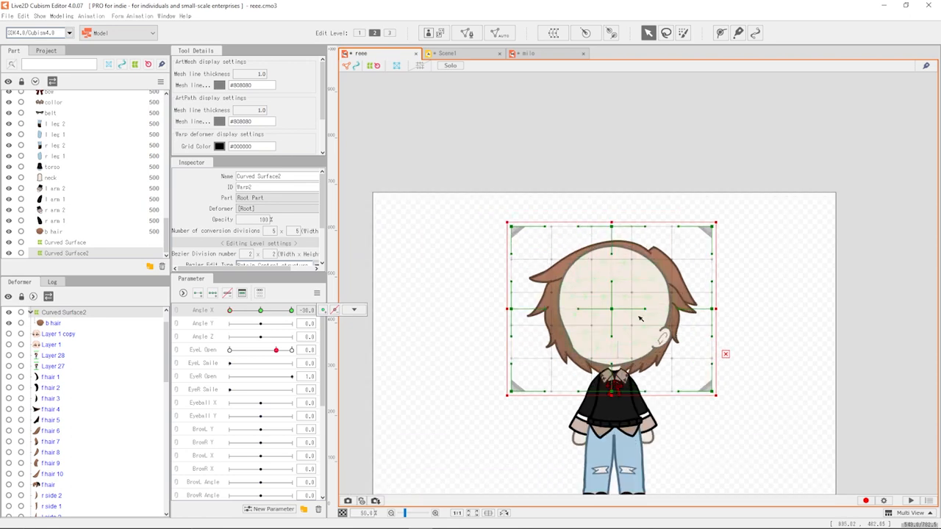
{"action": "left_click", "coordinate": [756, 368]}
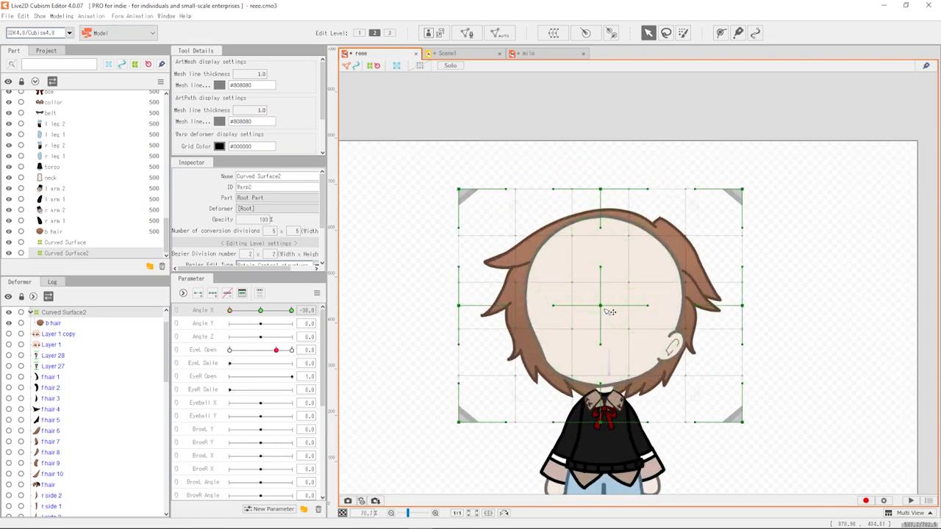
{"action": "left_click_drag", "start_coordinate": [600, 305], "coordinate": [592, 305]}
- At Angle X -30, move the left-edge points of the back hair warp inward and preview the turn
{"action": "left_click_drag", "start_coordinate": [459, 305], "coordinate": [472, 305]}
{"action": "left_click_drag", "start_coordinate": [458, 422], "coordinate": [473, 421]}
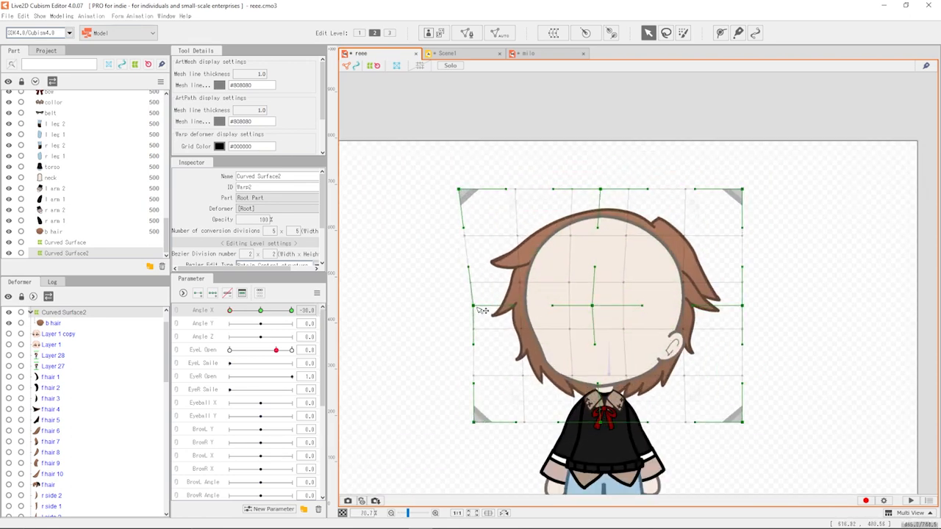
{"action": "left_click_drag", "start_coordinate": [459, 190], "coordinate": [471, 189]}
{"action": "left_click_drag", "start_coordinate": [476, 306], "coordinate": [477, 306]}
{"action": "left_click_drag", "start_coordinate": [474, 422], "coordinate": [478, 422]}
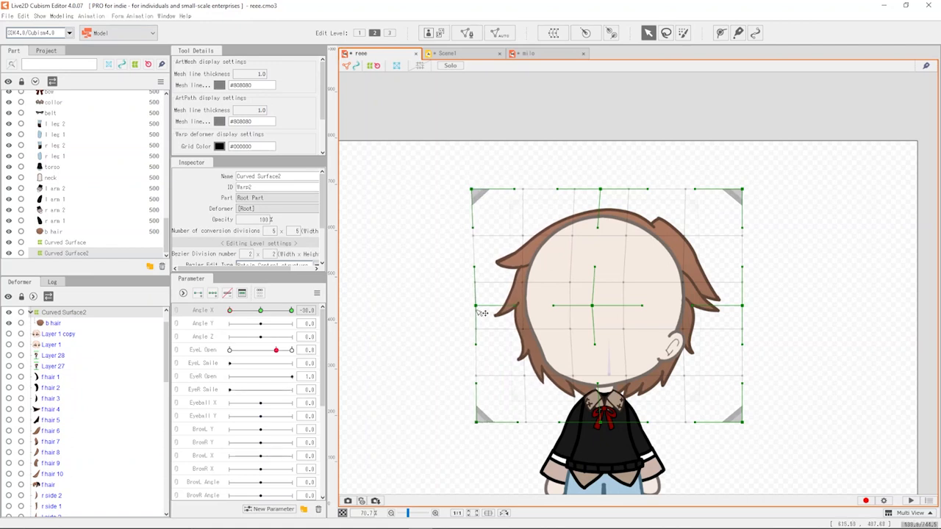
{"action": "left_click_drag", "start_coordinate": [478, 306], "coordinate": [481, 305]}
{"action": "left_click_drag", "start_coordinate": [472, 189], "coordinate": [478, 189]}
{"action": "left_click", "coordinate": [444, 225]}
{"action": "left_click_drag", "start_coordinate": [261, 311], "coordinate": [223, 315]}
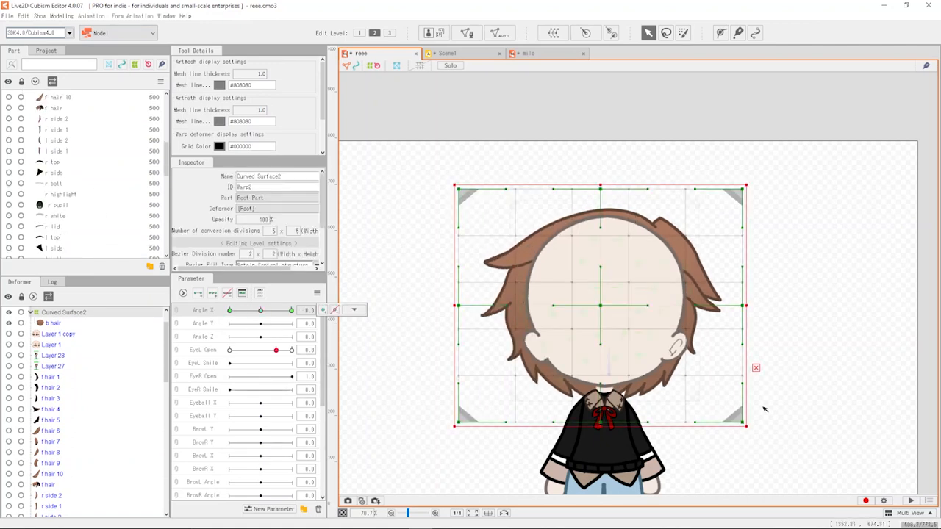
{"action": "left_click", "coordinate": [791, 398]}
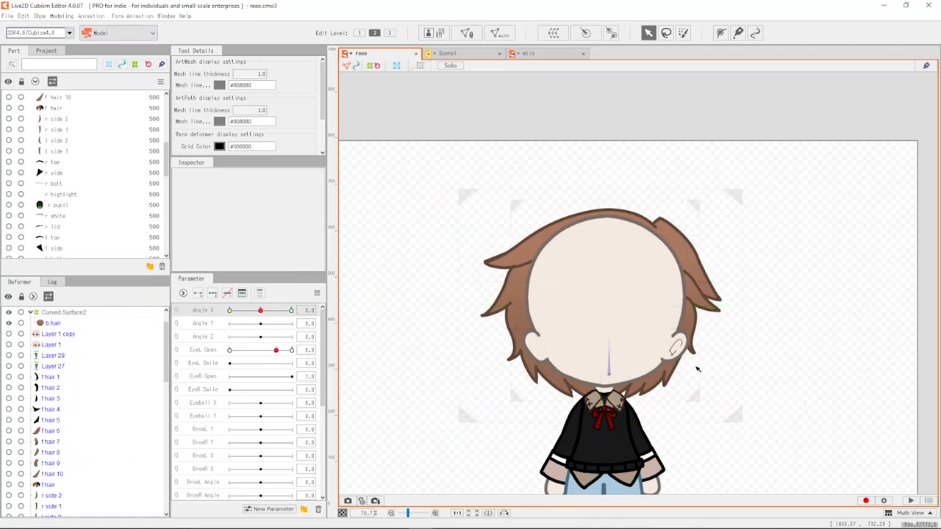
- Show the left eye parts from "l top" to "l lid" and create a 2 x 2 warp deformer as their parent
{"action": "scroll", "coordinate": [109, 189], "scroll_direction": "down", "scroll_amount": 2}
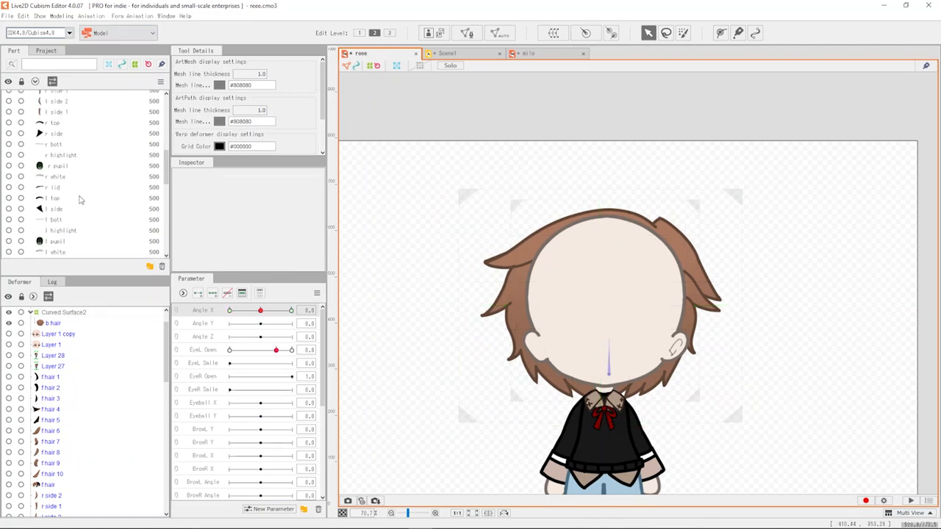
{"action": "scroll", "coordinate": [49, 178], "scroll_direction": "down", "scroll_amount": 3}
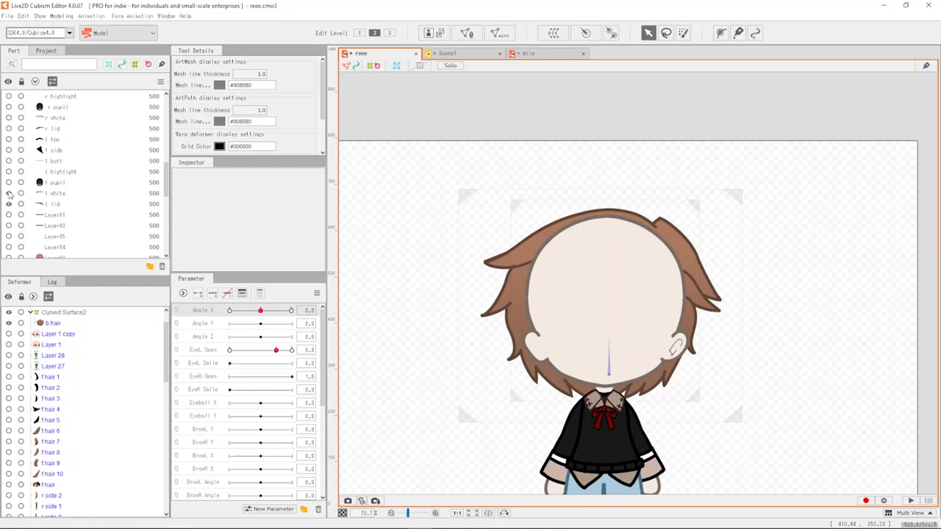
{"action": "left_click", "coordinate": [9, 140]}
{"action": "left_click", "coordinate": [57, 143]}
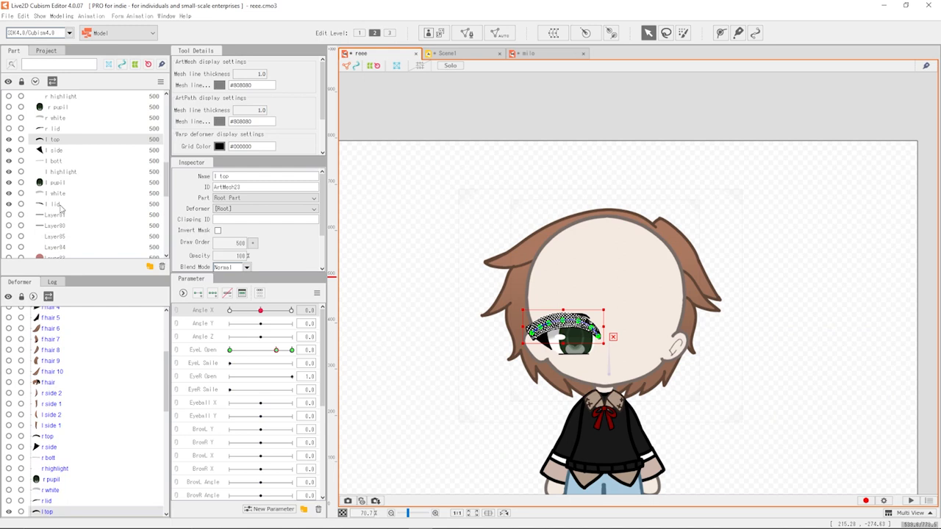
{"action": "left_click", "coordinate": [60, 204], "text": "shift"}
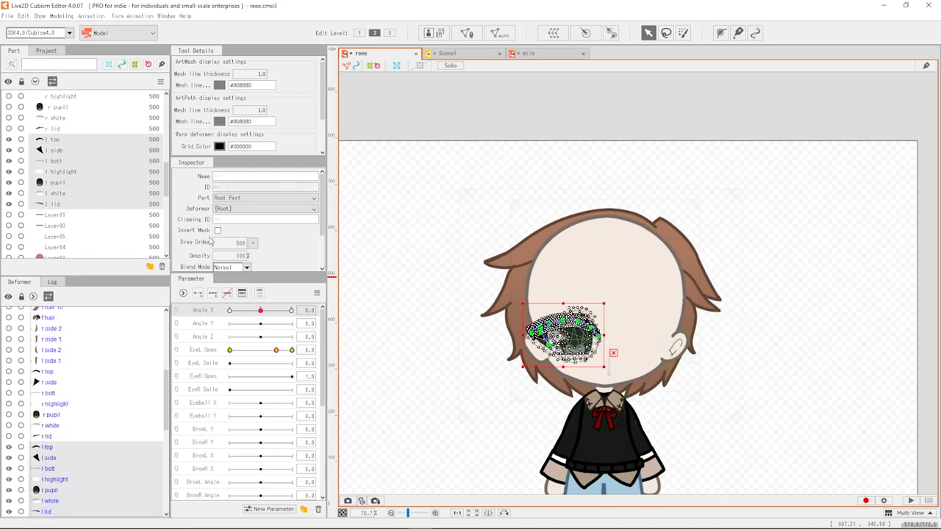
{"action": "left_click", "coordinate": [553, 33]}
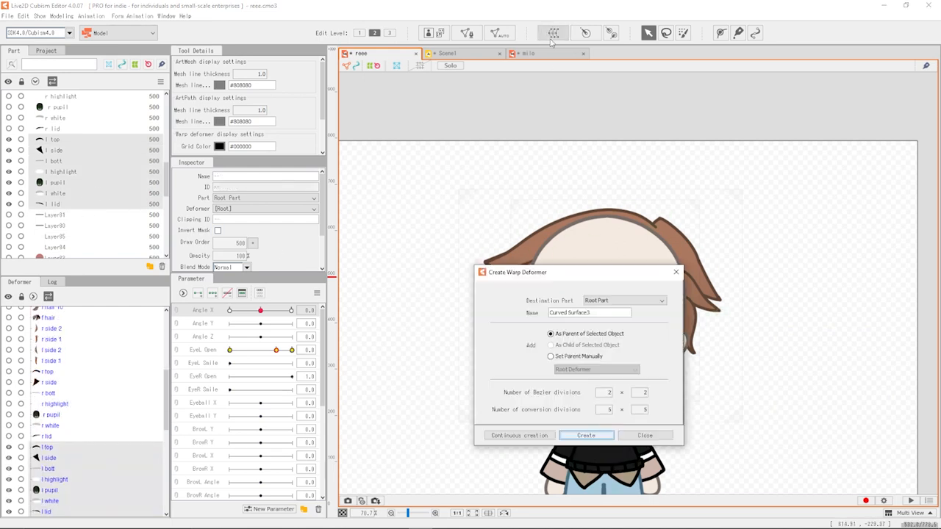
{"action": "left_click", "coordinate": [588, 436]}
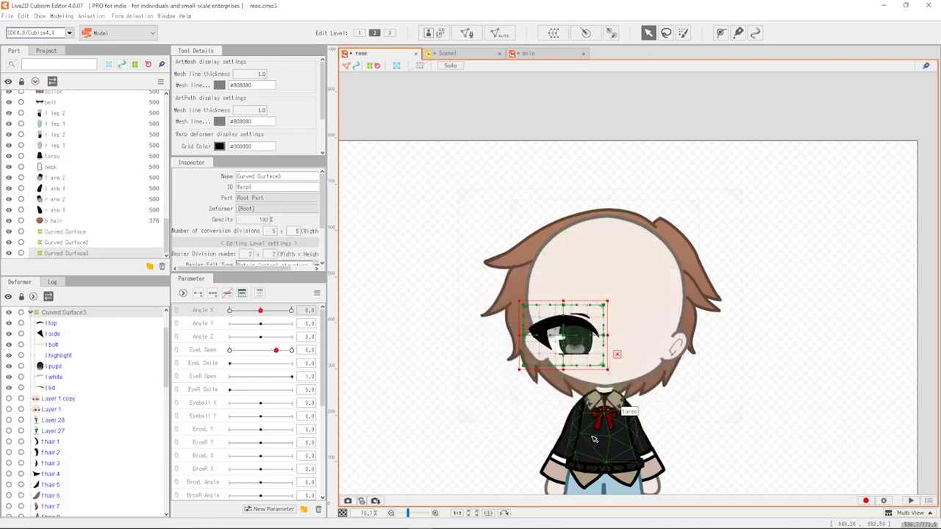
- Add three Angle X keys to the left eye warp and show the "Layer 1 copy" reference sketch
{"action": "scroll", "coordinate": [607, 348], "scroll_direction": "up", "scroll_amount": 2}
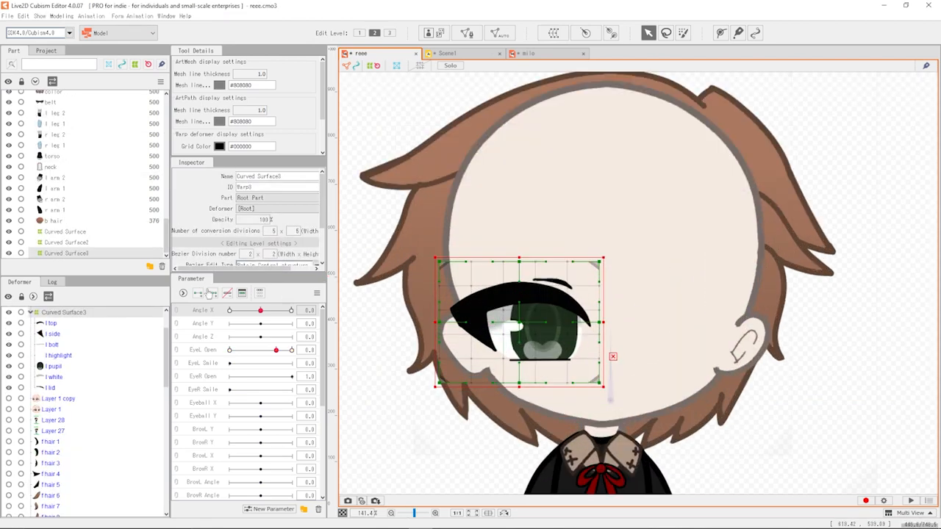
{"action": "scroll", "coordinate": [108, 219], "scroll_direction": "up", "scroll_amount": 6}
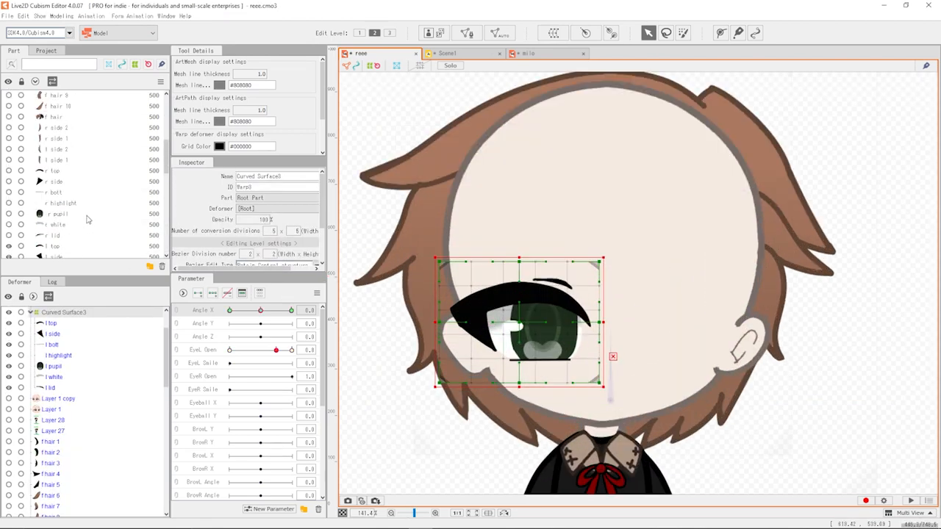
{"action": "left_click", "coordinate": [9, 181]}
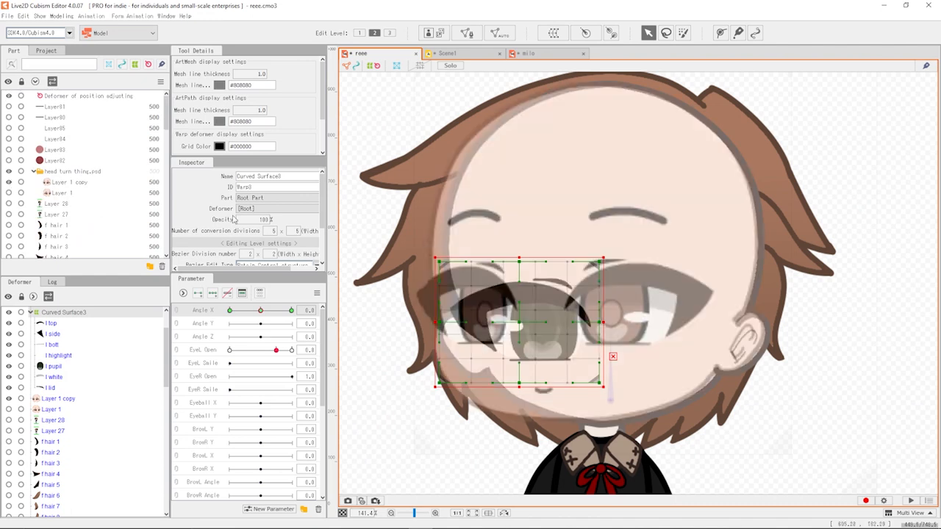
- Reposition the "Layer 1 copy" sketch over the head and set Angle X to -30
{"action": "scroll", "coordinate": [565, 325], "scroll_direction": "down", "scroll_amount": 2}
{"action": "left_click", "coordinate": [69, 184]}
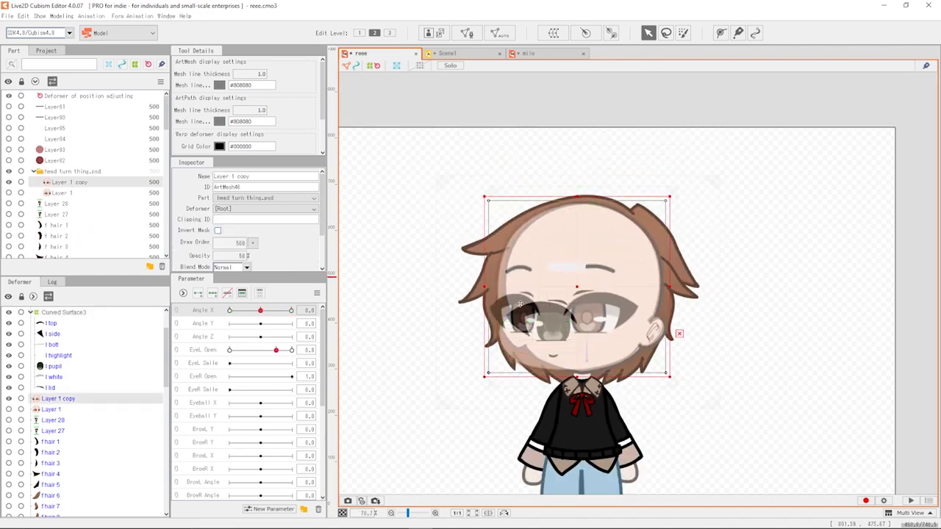
{"action": "scroll", "coordinate": [610, 288], "scroll_direction": "up", "scroll_amount": 1}
{"action": "left_click_drag", "start_coordinate": [610, 288], "coordinate": [617, 291]}
{"action": "mouse_move", "coordinate": [230, 314]}
{"action": "left_mouse_down"}
{"action": "mouse_move", "coordinate": [258, 314]}
{"action": "mouse_move", "coordinate": [229, 312]}
{"action": "left_mouse_up"}
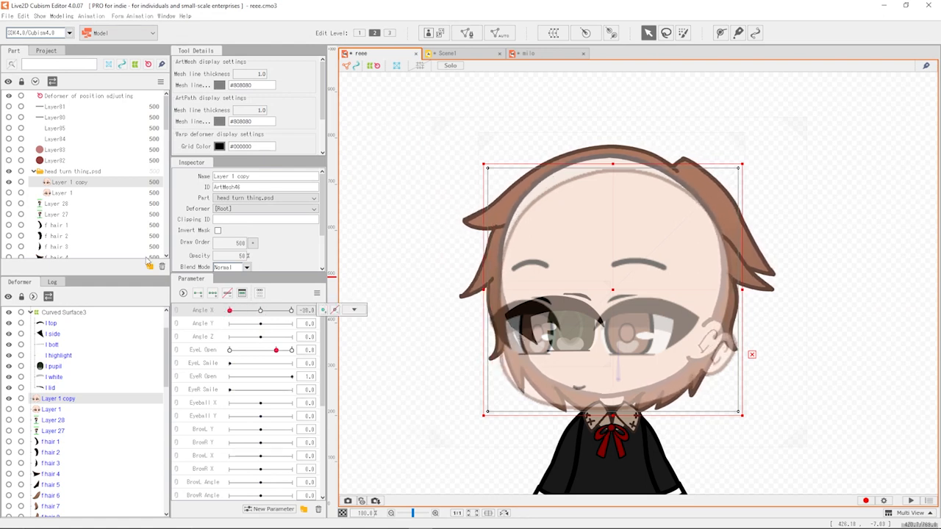
- Select the left eye warp "Curved Surface3" and shift its middle column of points left at Angle X -30
{"action": "scroll", "coordinate": [66, 212], "scroll_direction": "down", "scroll_amount": 3}
{"action": "left_click", "coordinate": [59, 136]}
{"action": "left_click_drag", "start_coordinate": [166, 130], "coordinate": [166, 255]}
{"action": "left_click", "coordinate": [66, 252]}
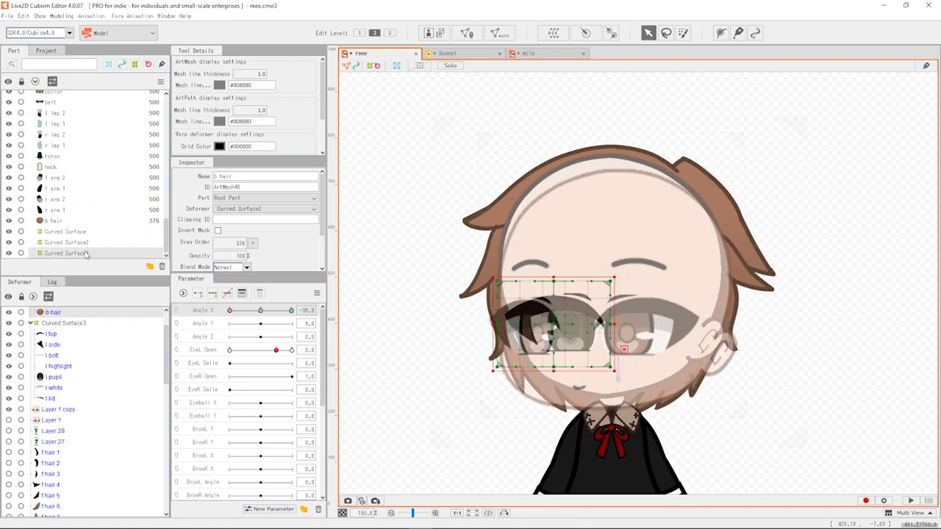
{"action": "scroll", "coordinate": [518, 326], "scroll_direction": "up", "scroll_amount": 3}
{"action": "left_click_drag", "start_coordinate": [556, 380], "coordinate": [547, 379]}
{"action": "left_click_drag", "start_coordinate": [554, 258], "coordinate": [544, 258]}
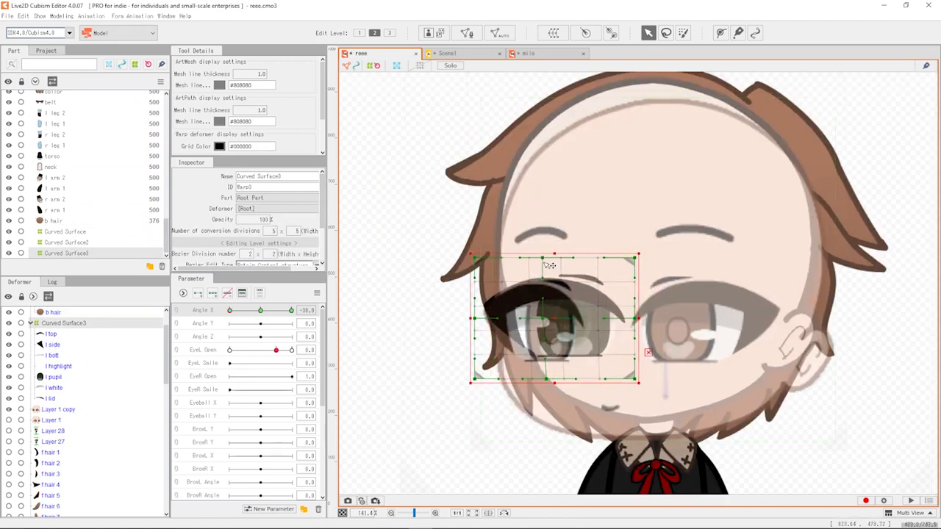
- At Angle X -30, narrow the left eye warp by moving its right-edge points left and its left-edge midpoint inward, then adjust the centre point
{"action": "scroll", "coordinate": [551, 359], "scroll_direction": "up", "scroll_amount": 3}
{"action": "left_click_drag", "start_coordinate": [668, 303], "coordinate": [642, 302]}
{"action": "left_click_drag", "start_coordinate": [668, 388], "coordinate": [647, 388]}
{"action": "left_click_drag", "start_coordinate": [668, 217], "coordinate": [638, 216]}
{"action": "left_click_drag", "start_coordinate": [650, 302], "coordinate": [640, 303]}
{"action": "left_click_drag", "start_coordinate": [438, 301], "coordinate": [451, 301]}
{"action": "left_click_drag", "start_coordinate": [550, 303], "coordinate": [547, 302]}
- Hide the "Layer 1 copy" reference sketch and preview the left eye's turn on Angle X
{"action": "scroll", "coordinate": [80, 154], "scroll_direction": "up", "scroll_amount": 10}
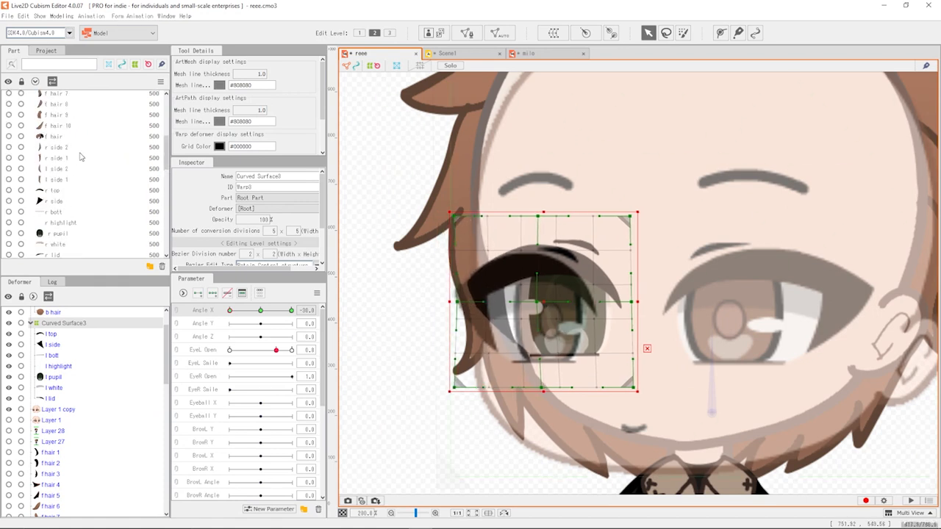
{"action": "left_click", "coordinate": [8, 93]}
{"action": "scroll", "coordinate": [434, 264], "scroll_direction": "down", "scroll_amount": 6}
{"action": "left_click", "coordinate": [718, 331]}
{"action": "scroll", "coordinate": [109, 229], "scroll_direction": "down", "scroll_amount": 5}
{"action": "scroll", "coordinate": [110, 229], "scroll_direction": "down", "scroll_amount": 10}
{"action": "left_click", "coordinate": [109, 253]}
{"action": "scroll", "coordinate": [474, 290], "scroll_direction": "up", "scroll_amount": 3}
{"action": "left_click", "coordinate": [374, 308]}
{"action": "left_click_drag", "start_coordinate": [229, 311], "coordinate": [263, 326]}
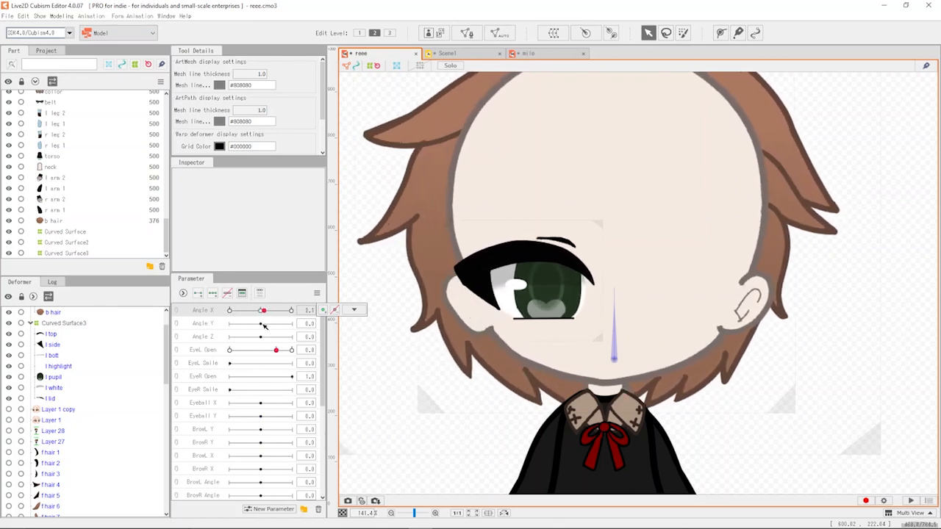
- Show the right eye parts from "r top" to "r lid" and create a 2 x 2 warp deformer as their parent
{"action": "scroll", "coordinate": [51, 167], "scroll_direction": "up", "scroll_amount": 8}
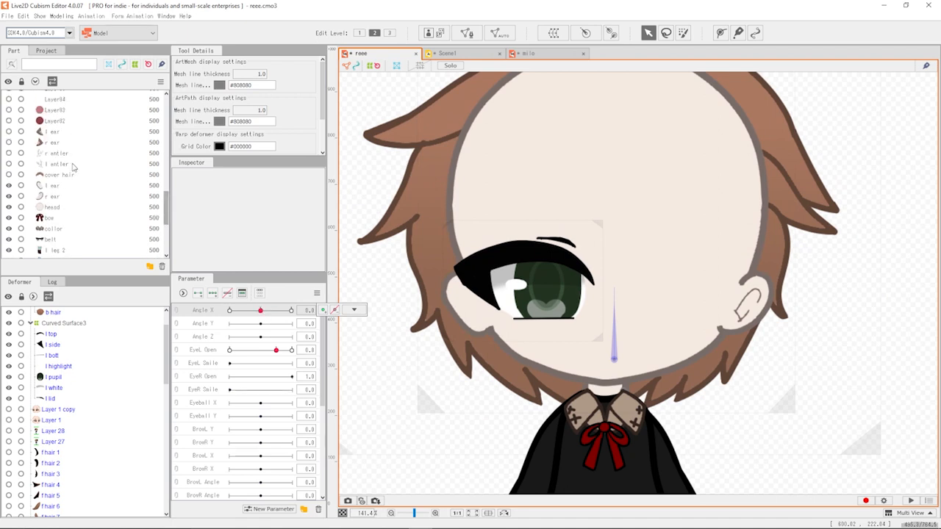
{"action": "left_click_drag", "start_coordinate": [8, 131], "coordinate": [8, 196]}
{"action": "left_click", "coordinate": [51, 196]}
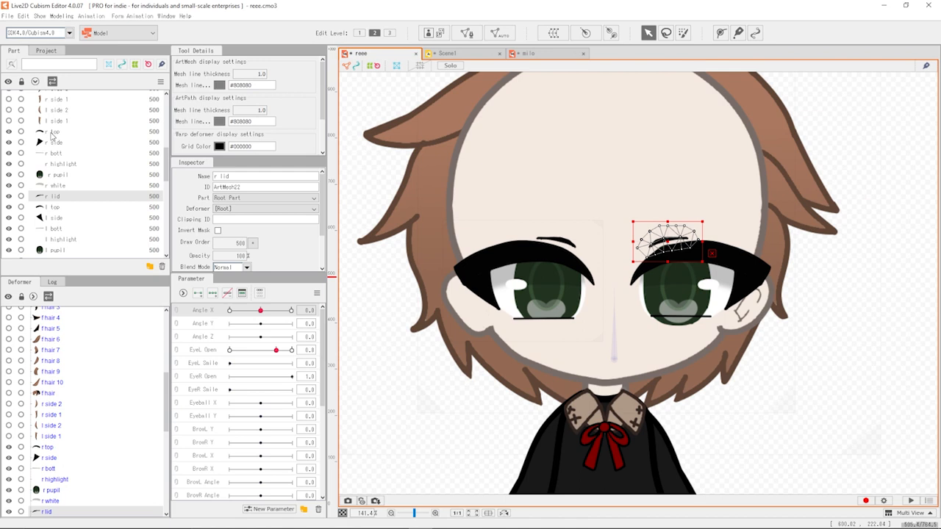
{"action": "left_click", "coordinate": [52, 133], "text": "shift"}
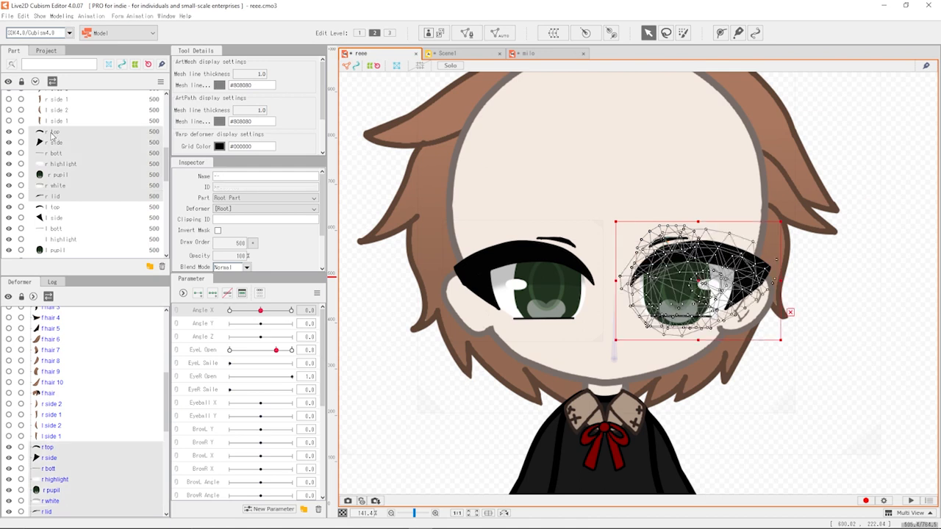
{"action": "left_click", "coordinate": [555, 34]}
{"action": "left_click", "coordinate": [586, 438]}
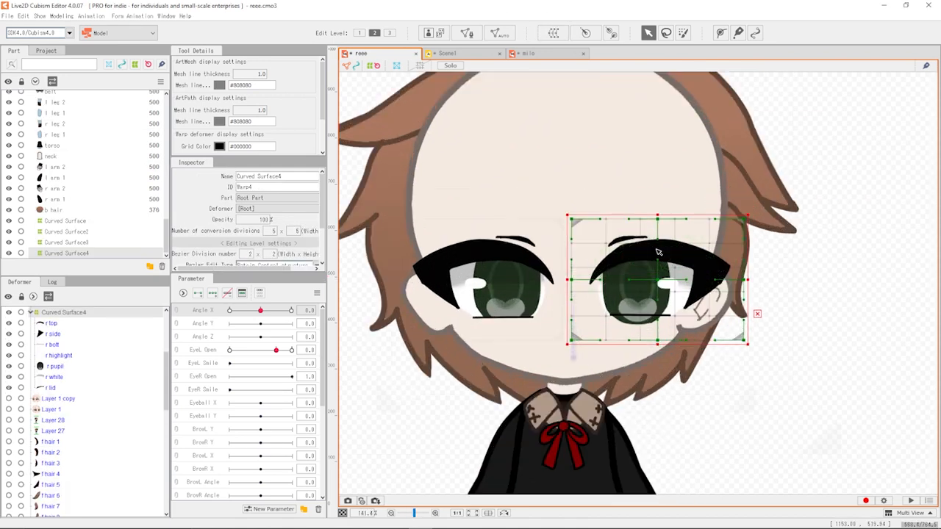
- Add three Angle X keys to the right eye warp, reshape it at -30 and preview the turn back to 0
{"action": "left_click", "coordinate": [229, 309]}
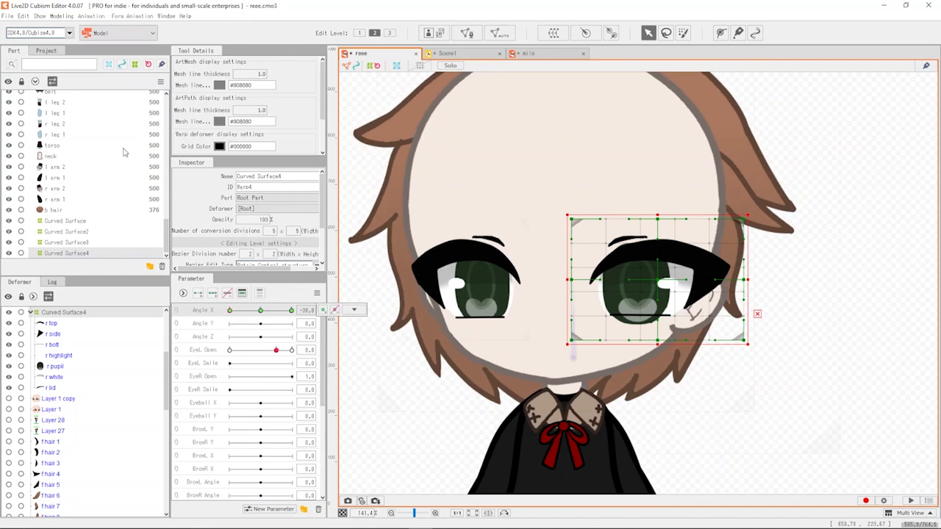
{"action": "scroll", "coordinate": [117, 178], "scroll_direction": "up", "scroll_amount": 5}
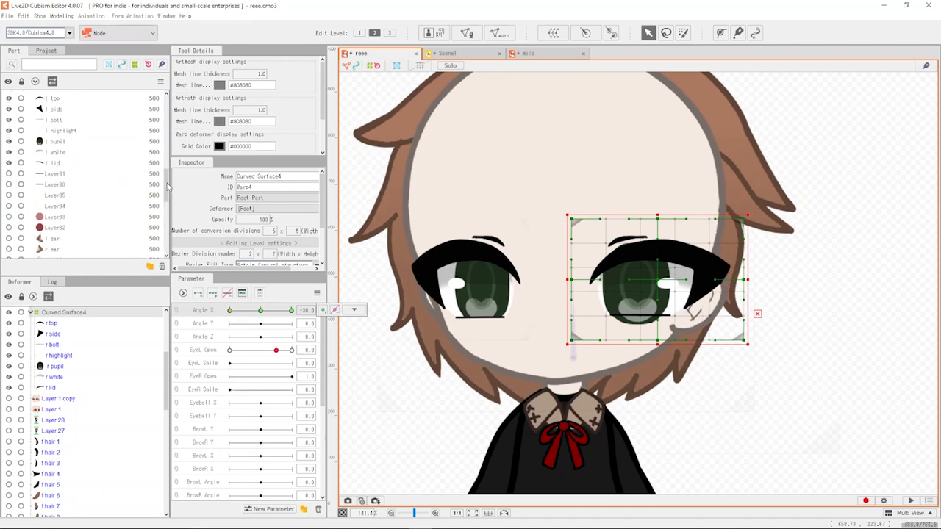
{"action": "scroll", "coordinate": [168, 189], "scroll_direction": "down", "scroll_amount": 3}
{"action": "left_click", "coordinate": [244, 309]}
{"action": "left_click", "coordinate": [229, 309]}
{"action": "left_click", "coordinate": [615, 283]}
{"action": "scroll", "coordinate": [614, 283], "scroll_direction": "down", "scroll_amount": 4}
{"action": "left_click", "coordinate": [252, 309]}
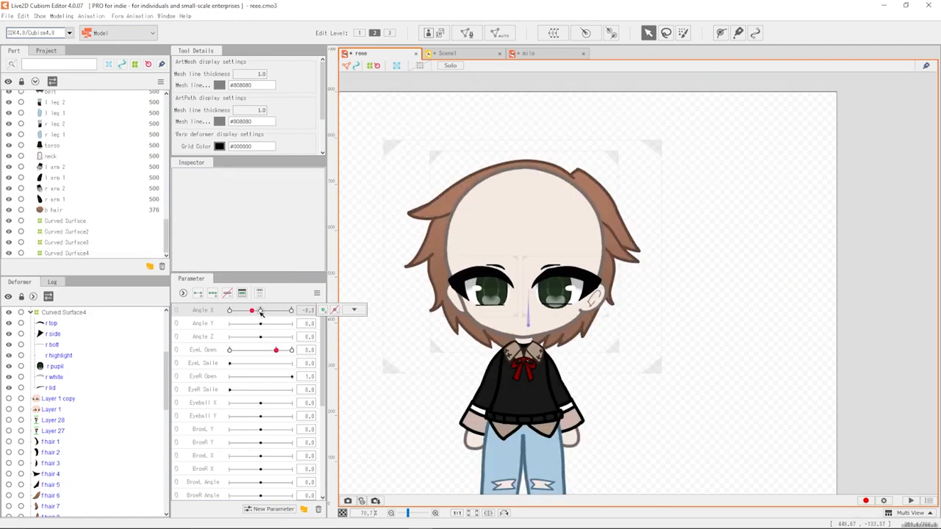
{"action": "left_click", "coordinate": [260, 309]}
- Show the mouth parts from "Layer81" to "Layer82" and create a 2 x 2 warp deformer as their parent
{"action": "scroll", "coordinate": [112, 147], "scroll_direction": "up", "scroll_amount": 5}
{"action": "scroll", "coordinate": [74, 148], "scroll_direction": "up", "scroll_amount": 3}
{"action": "right_click", "coordinate": [9, 154]}
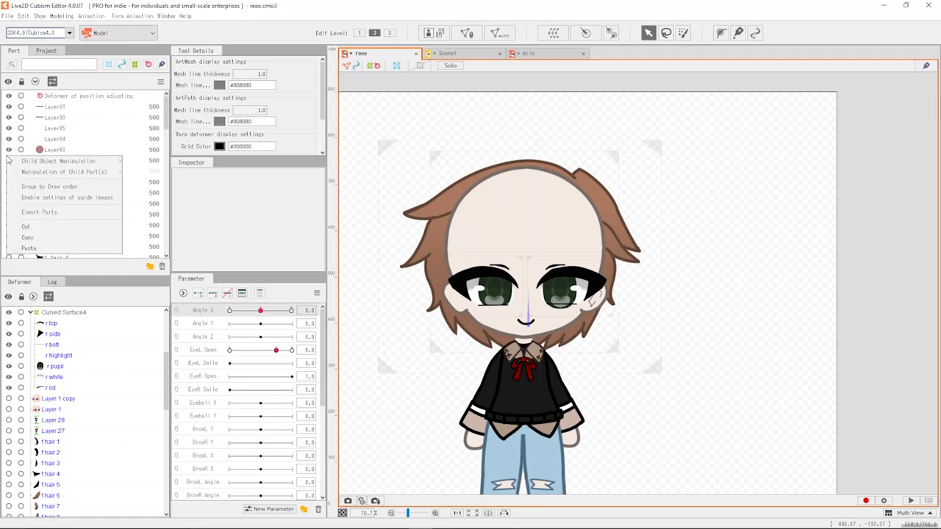
{"action": "left_click", "coordinate": [12, 162]}
{"action": "left_click", "coordinate": [63, 161]}
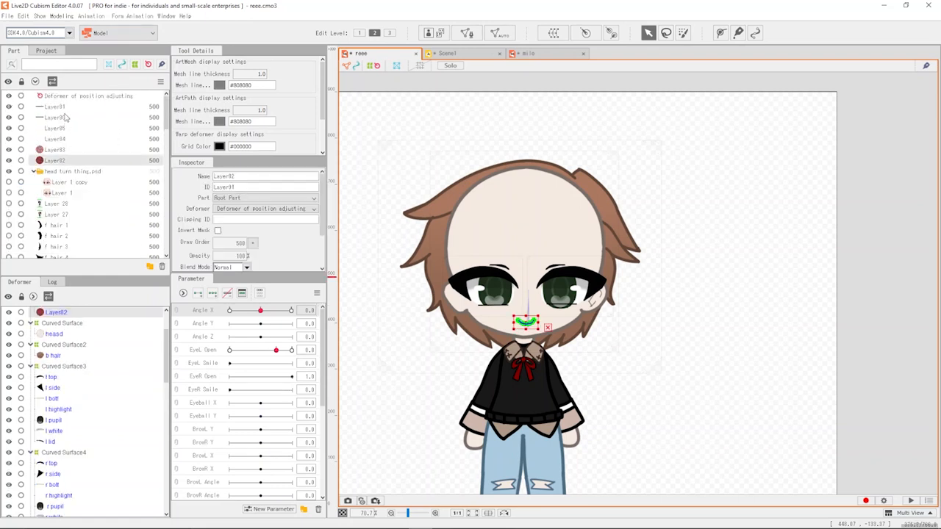
{"action": "left_click", "coordinate": [59, 108], "text": "shift"}
{"action": "scroll", "coordinate": [525, 316], "scroll_direction": "down", "scroll_amount": 2}
{"action": "scroll", "coordinate": [525, 316], "scroll_direction": "up", "scroll_amount": 4}
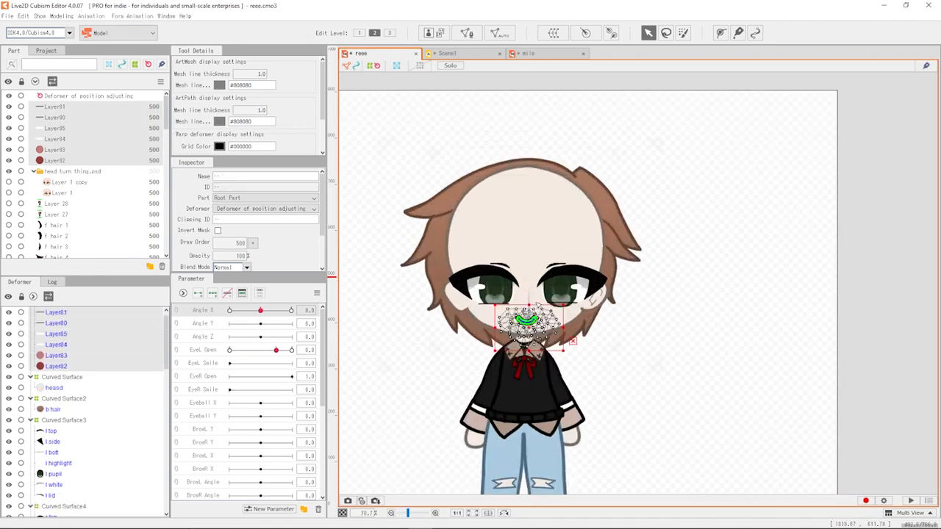
{"action": "left_click", "coordinate": [555, 33]}
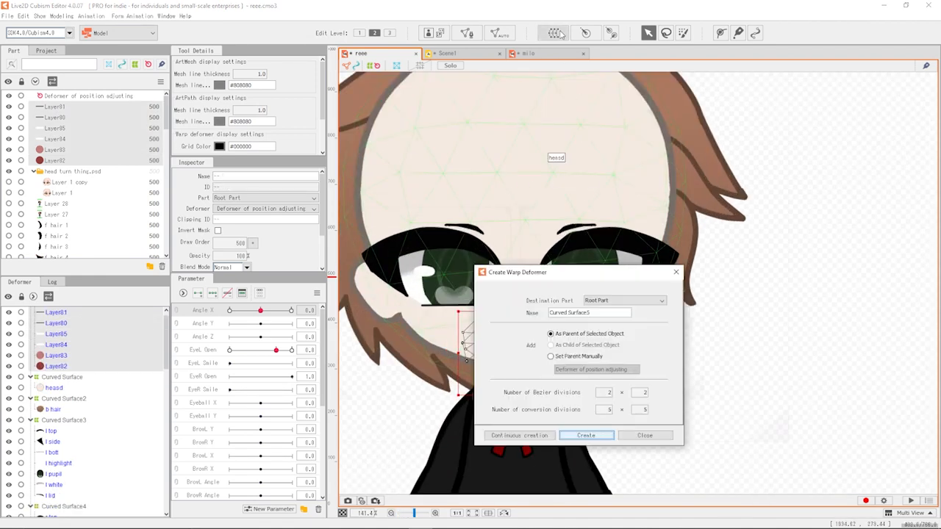
{"action": "left_click", "coordinate": [585, 435]}
- Add three Angle X keys to the mouth warp and shift its middle column of points left at -30
{"action": "scroll", "coordinate": [563, 353], "scroll_direction": "down", "scroll_amount": 2}
{"action": "scroll", "coordinate": [562, 353], "scroll_direction": "up", "scroll_amount": 3}
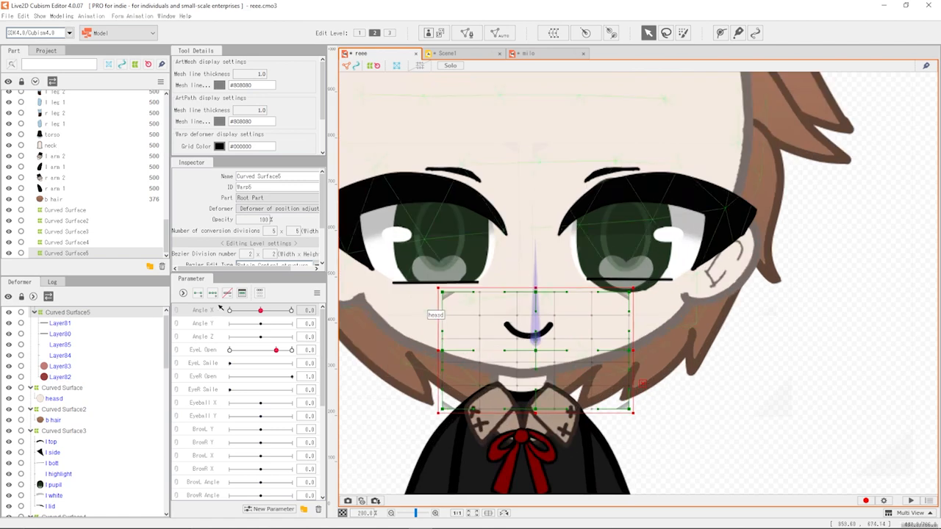
{"action": "left_click_drag", "start_coordinate": [259, 310], "coordinate": [229, 310]}
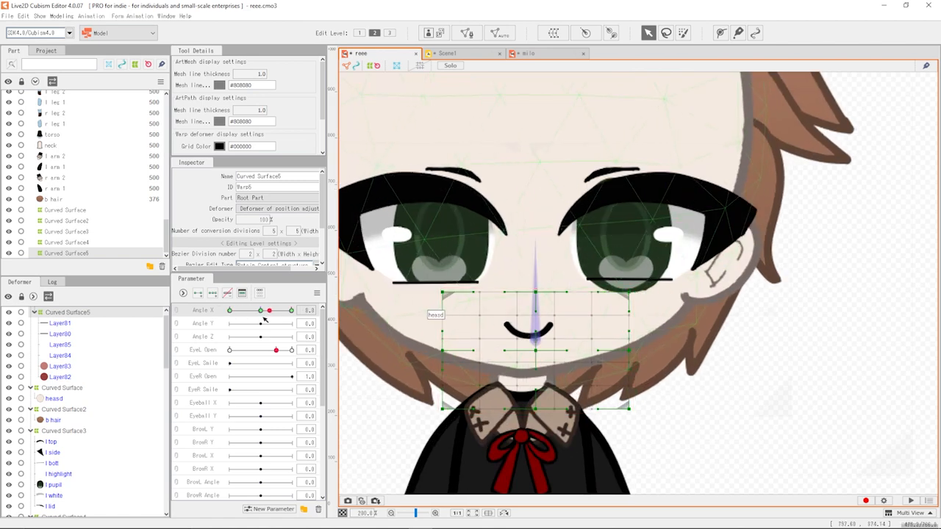
{"action": "scroll", "coordinate": [508, 356], "scroll_direction": "down", "scroll_amount": 2}
{"action": "mouse_move", "coordinate": [542, 352]}
{"action": "left_mouse_down"}
{"action": "mouse_move", "coordinate": [497, 352]}
{"action": "mouse_move", "coordinate": [537, 352]}
{"action": "left_mouse_up"}
{"action": "scroll", "coordinate": [456, 356], "scroll_direction": "up", "scroll_amount": 2}
{"action": "left_click_drag", "start_coordinate": [548, 409], "coordinate": [541, 409]}
{"action": "left_click_drag", "start_coordinate": [547, 292], "coordinate": [534, 292]}
- At Angle X -30, move the left-edge points of the mouth warp inward and nudge its centre point left
{"action": "left_click_drag", "start_coordinate": [455, 352], "coordinate": [464, 352]}
{"action": "left_click_drag", "start_coordinate": [455, 409], "coordinate": [468, 410]}
{"action": "left_click_drag", "start_coordinate": [455, 293], "coordinate": [466, 292]}
{"action": "left_click_drag", "start_coordinate": [536, 352], "coordinate": [534, 351]}
- Preview the face's turn on Angle X and return the parameter to 0
{"action": "left_click", "coordinate": [816, 394]}
{"action": "scroll", "coordinate": [627, 353], "scroll_direction": "down", "scroll_amount": 2}
{"action": "left_click", "coordinate": [111, 253]}
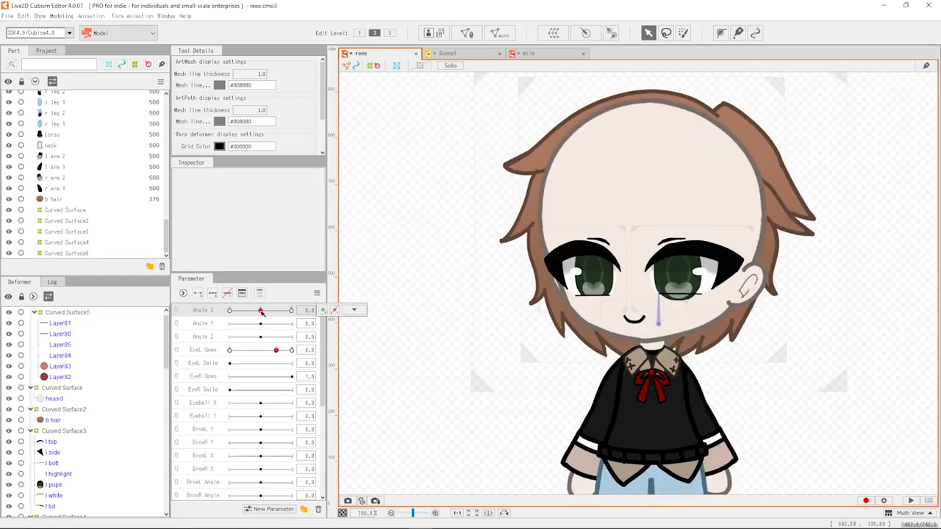
{"action": "scroll", "coordinate": [248, 411], "scroll_direction": "down", "scroll_amount": 3}
{"action": "left_click", "coordinate": [248, 442]}
{"action": "left_click_drag", "start_coordinate": [305, 427], "coordinate": [229, 434]}
{"action": "left_click_drag", "start_coordinate": [691, 279], "coordinate": [673, 290]}
{"action": "scroll", "coordinate": [257, 411], "scroll_direction": "up", "scroll_amount": 5}
{"action": "left_click_drag", "start_coordinate": [260, 311], "coordinate": [261, 315]}
- Show the front hair parts from "f hair 1" to "f hair 10" and create a 2 x 2 warp deformer as their parent
{"action": "scroll", "coordinate": [103, 193], "scroll_direction": "down", "scroll_amount": 5}
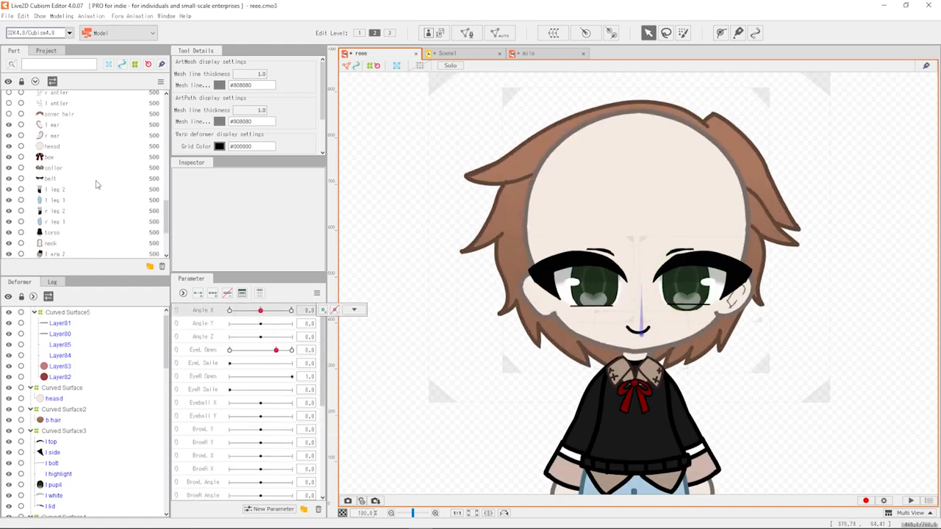
{"action": "scroll", "coordinate": [79, 201], "scroll_direction": "up", "scroll_amount": 5}
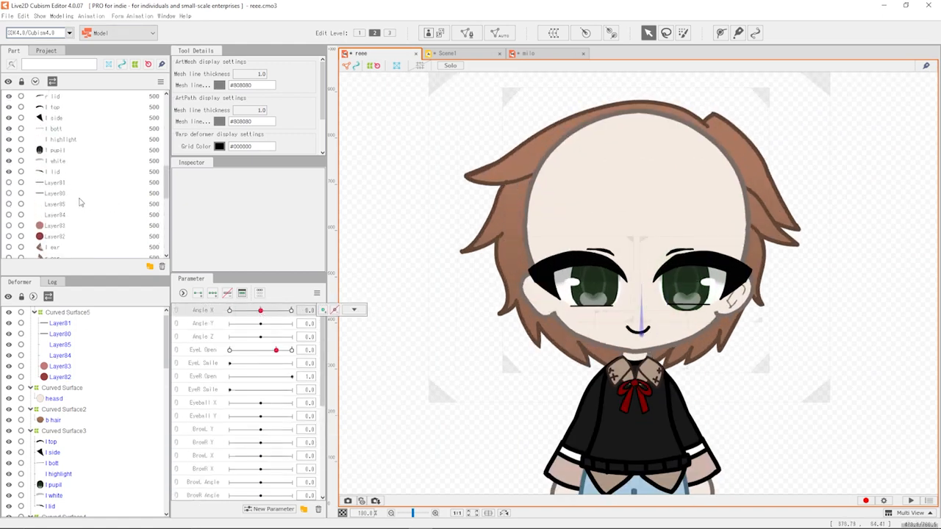
{"action": "scroll", "coordinate": [65, 204], "scroll_direction": "up", "scroll_amount": 3}
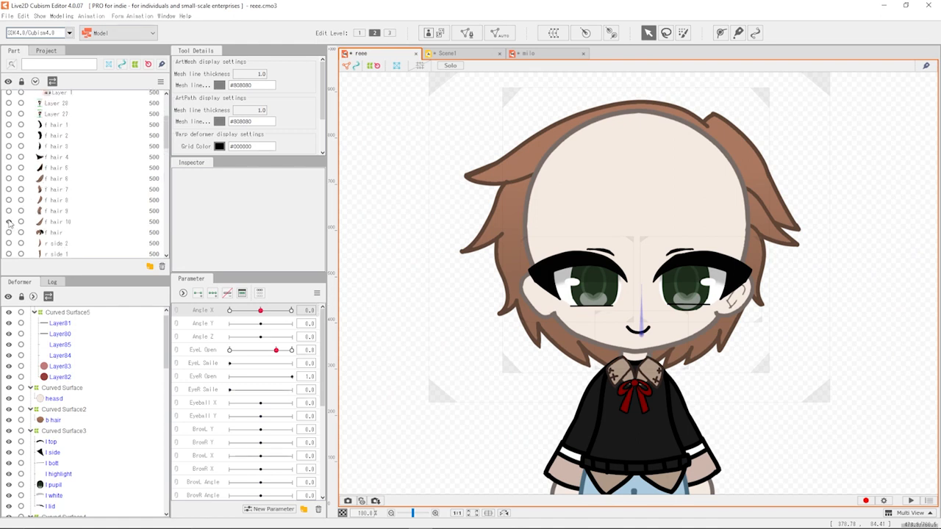
{"action": "left_click", "coordinate": [9, 126]}
{"action": "left_click", "coordinate": [61, 129]}
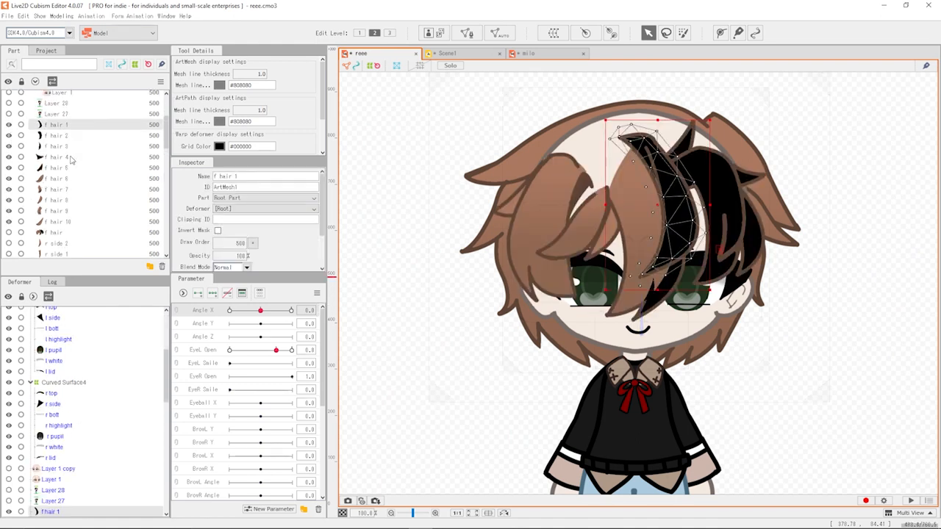
{"action": "left_click", "coordinate": [59, 223], "text": "shift"}
{"action": "scroll", "coordinate": [532, 201], "scroll_direction": "down", "scroll_amount": 5}
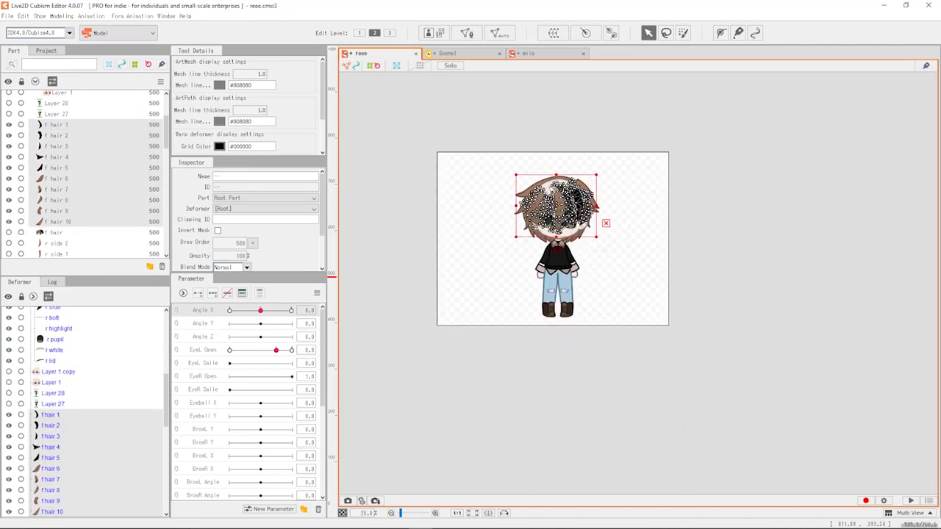
{"action": "scroll", "coordinate": [553, 188], "scroll_direction": "up", "scroll_amount": 5}
{"action": "left_click", "coordinate": [553, 35]}
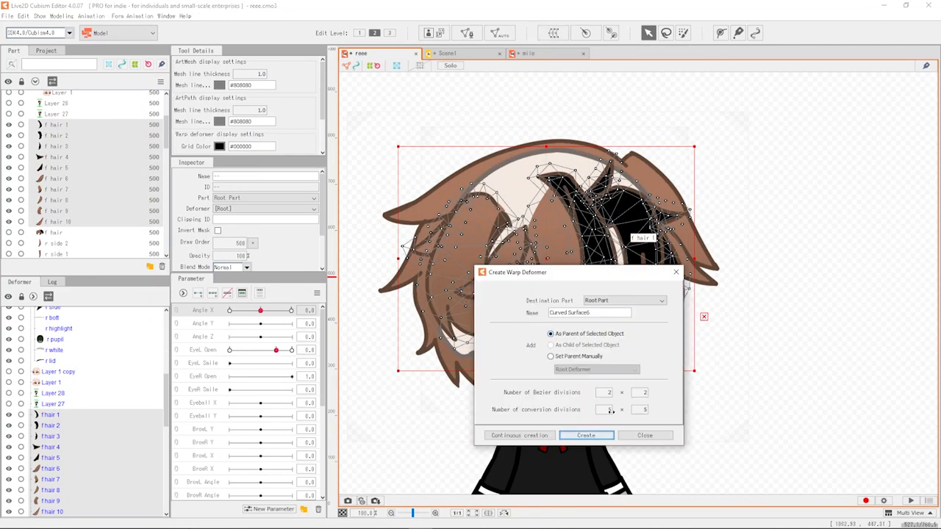
{"action": "left_click", "coordinate": [586, 435]}
- Show the "cover hair" part and assign it to the front hair warp "Curved Surface6"
{"action": "scroll", "coordinate": [665, 320], "scroll_direction": "down", "scroll_amount": 3}
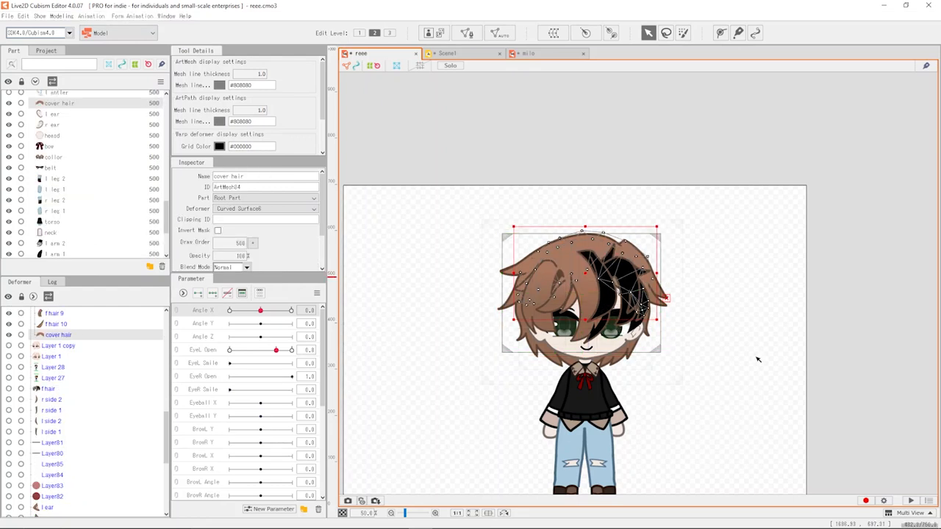
{"action": "left_click", "coordinate": [665, 320]}
{"action": "scroll", "coordinate": [599, 290], "scroll_direction": "up", "scroll_amount": 1}
{"action": "scroll", "coordinate": [122, 215], "scroll_direction": "down", "scroll_amount": 4}
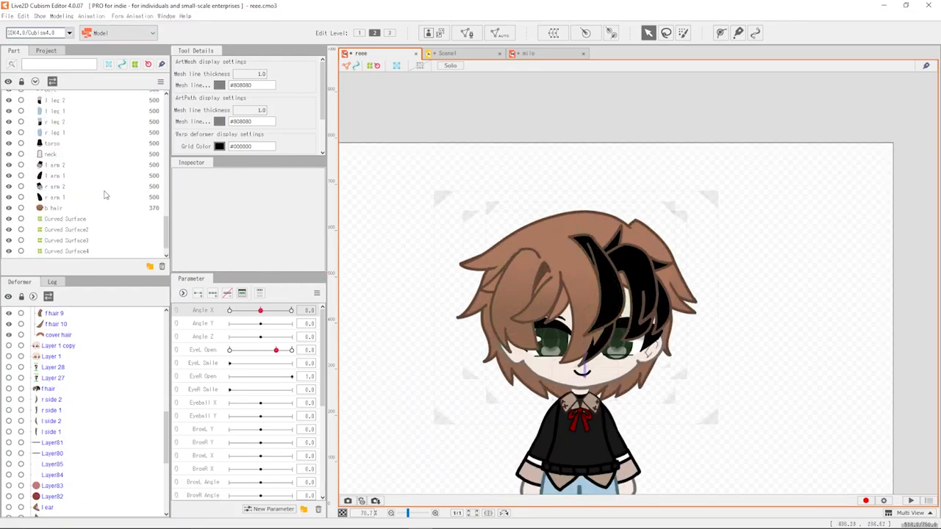
{"action": "scroll", "coordinate": [78, 210], "scroll_direction": "up", "scroll_amount": 1}
{"action": "scroll", "coordinate": [81, 209], "scroll_direction": "down", "scroll_amount": 1}
- Add three Angle X keys to the front hair warp and shift its middle column of points left at -30
{"action": "left_click", "coordinate": [87, 254]}
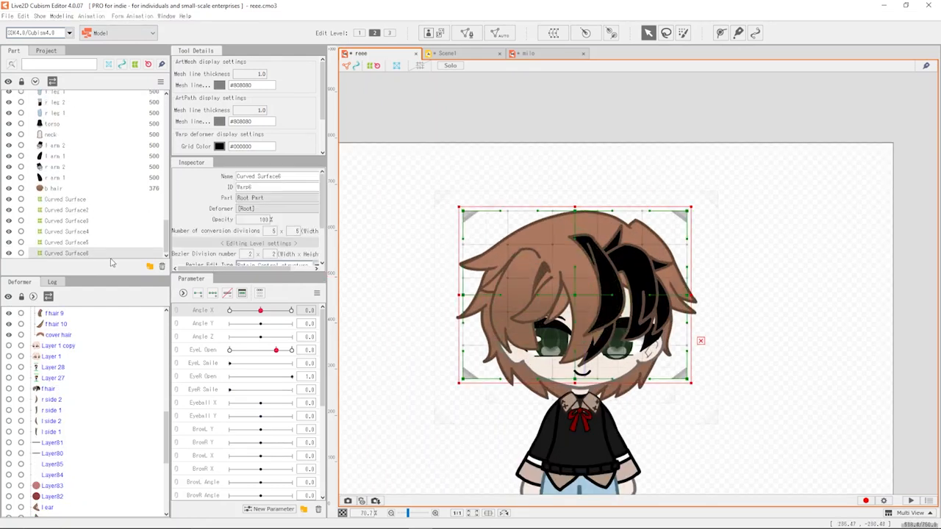
{"action": "scroll", "coordinate": [617, 316], "scroll_direction": "up", "scroll_amount": 2}
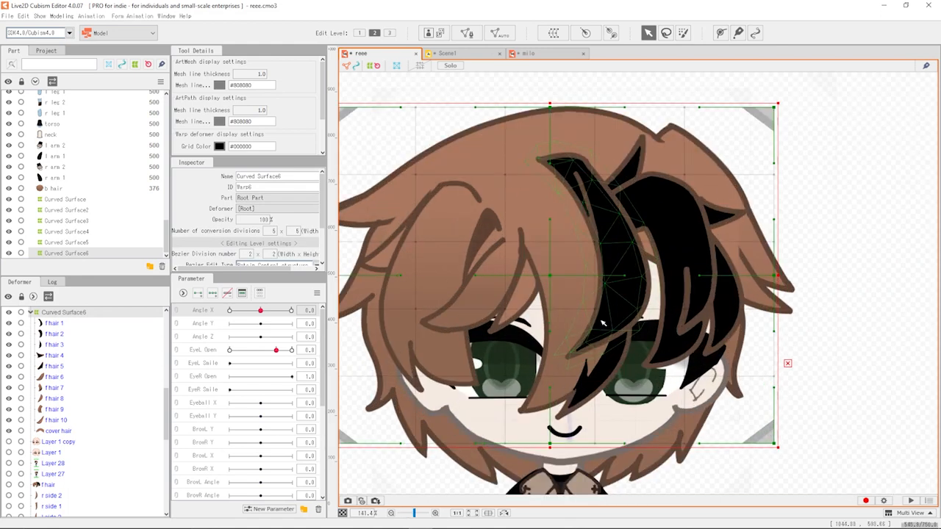
{"action": "scroll", "coordinate": [602, 322], "scroll_direction": "down", "scroll_amount": 2}
{"action": "left_click_drag", "start_coordinate": [262, 309], "coordinate": [211, 324]}
{"action": "scroll", "coordinate": [532, 344], "scroll_direction": "up", "scroll_amount": 1}
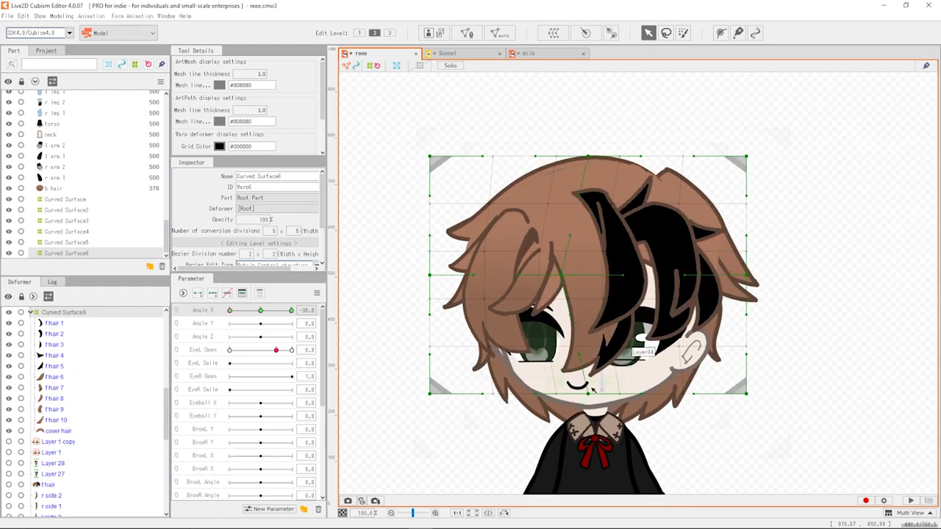
{"action": "left_click_drag", "start_coordinate": [230, 310], "coordinate": [199, 321]}
- At Angle X -30, move the left-edge points of the front hair warp inward and refine them while previewing the turn
{"action": "left_click_drag", "start_coordinate": [430, 275], "coordinate": [441, 276]}
{"action": "left_click_drag", "start_coordinate": [430, 394], "coordinate": [443, 396]}
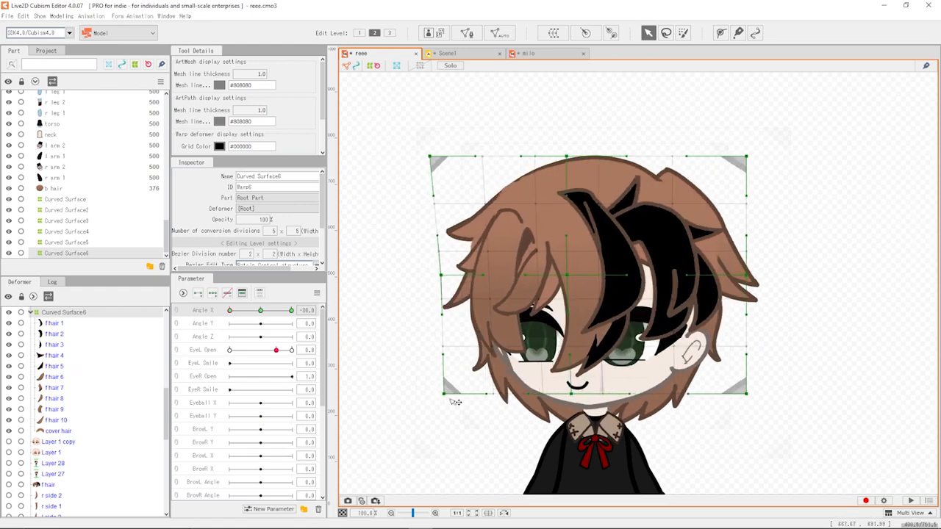
{"action": "left_click_drag", "start_coordinate": [430, 157], "coordinate": [448, 156]}
{"action": "left_click_drag", "start_coordinate": [441, 275], "coordinate": [450, 276]}
{"action": "left_click_drag", "start_coordinate": [229, 311], "coordinate": [213, 327]}
{"action": "left_click_drag", "start_coordinate": [448, 276], "coordinate": [445, 276]}
{"action": "left_click_drag", "start_coordinate": [445, 394], "coordinate": [439, 394]}
{"action": "left_click_drag", "start_coordinate": [447, 156], "coordinate": [439, 156]}
{"action": "left_click_drag", "start_coordinate": [443, 274], "coordinate": [439, 274]}
- At Angle X -30, move the right-edge points of the front hair warp inward, preview the turn and reset Angle X to 0
{"action": "mouse_move", "coordinate": [229, 310]}
{"action": "left_mouse_down"}
{"action": "mouse_move", "coordinate": [274, 325]}
{"action": "mouse_move", "coordinate": [203, 325]}
{"action": "mouse_move", "coordinate": [250, 327]}
{"action": "mouse_move", "coordinate": [221, 331]}
{"action": "mouse_move", "coordinate": [233, 335]}
{"action": "mouse_move", "coordinate": [213, 318]}
{"action": "mouse_move", "coordinate": [265, 312]}
{"action": "mouse_move", "coordinate": [222, 318]}
{"action": "left_mouse_up"}
{"action": "left_click", "coordinate": [86, 243]}
{"action": "left_click", "coordinate": [82, 232]}
{"action": "left_click", "coordinate": [66, 253]}
{"action": "left_click_drag", "start_coordinate": [746, 275], "coordinate": [736, 275]}
{"action": "left_click_drag", "start_coordinate": [746, 394], "coordinate": [740, 397]}
{"action": "left_click_drag", "start_coordinate": [747, 157], "coordinate": [744, 157]}
{"action": "left_click", "coordinate": [396, 228]}
{"action": "left_click_drag", "start_coordinate": [229, 310], "coordinate": [202, 323]}
{"action": "left_click", "coordinate": [260, 310]}
- Show the "r side 2" and "r side 1" hair parts and create a parent warp deformer with 2 x 2 Bezier and 5 x 5 conversion divisions
{"action": "scroll", "coordinate": [99, 189], "scroll_direction": "up", "scroll_amount": 4}
{"action": "scroll", "coordinate": [98, 190], "scroll_direction": "up", "scroll_amount": 4}
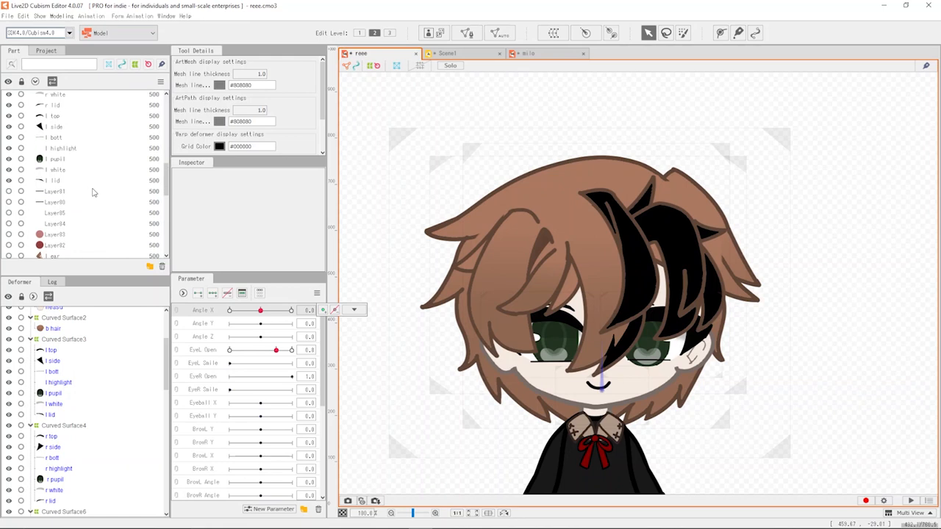
{"action": "scroll", "coordinate": [94, 194], "scroll_direction": "up", "scroll_amount": 5}
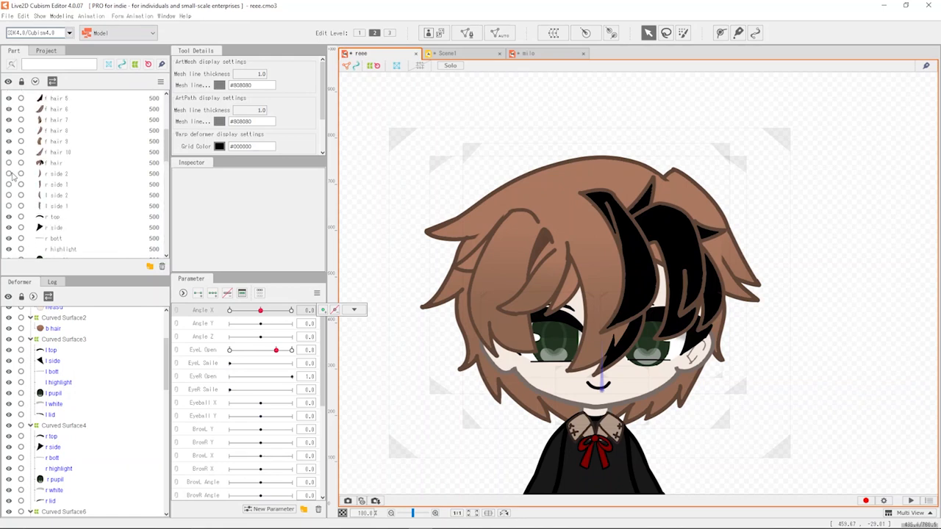
{"action": "left_click", "coordinate": [70, 174]}
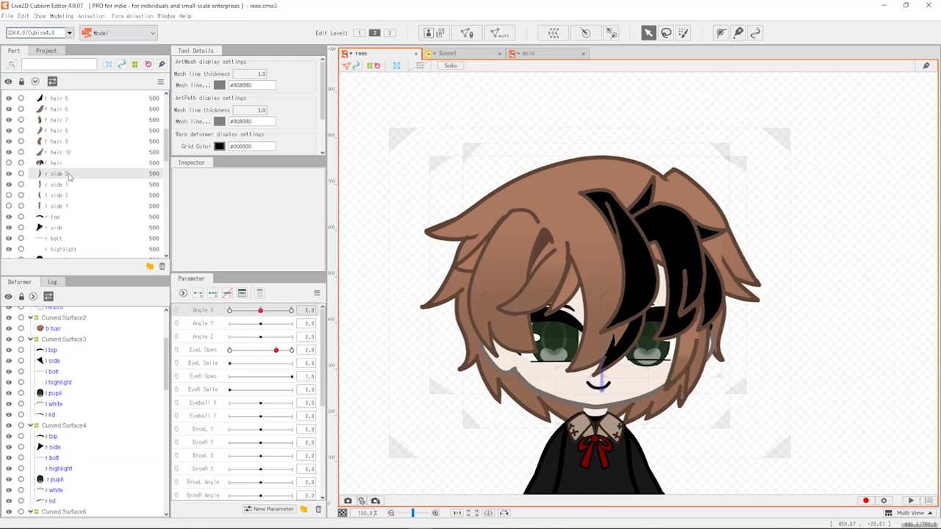
{"action": "left_click", "coordinate": [72, 184], "text": "shift"}
{"action": "scroll", "coordinate": [572, 276], "scroll_direction": "down", "scroll_amount": 5}
{"action": "scroll", "coordinate": [544, 184], "scroll_direction": "up", "scroll_amount": 5}
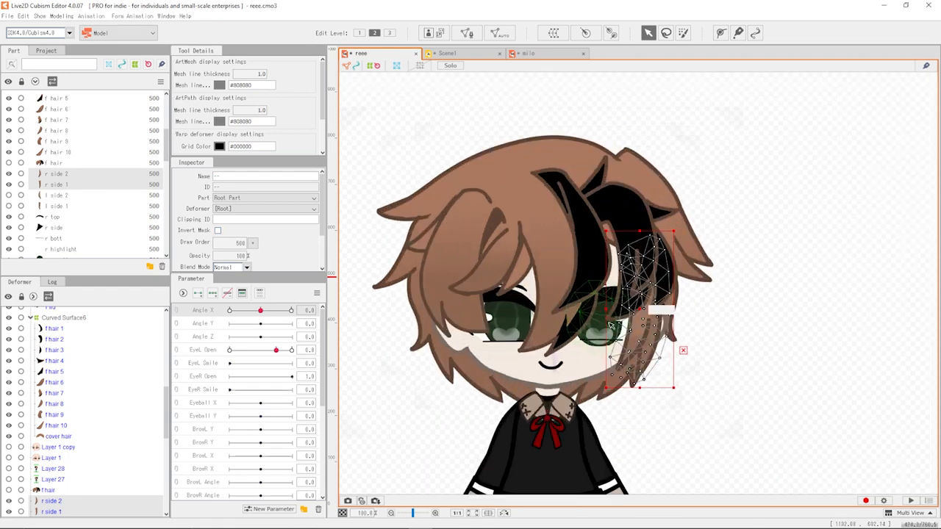
{"action": "left_click", "coordinate": [553, 32]}
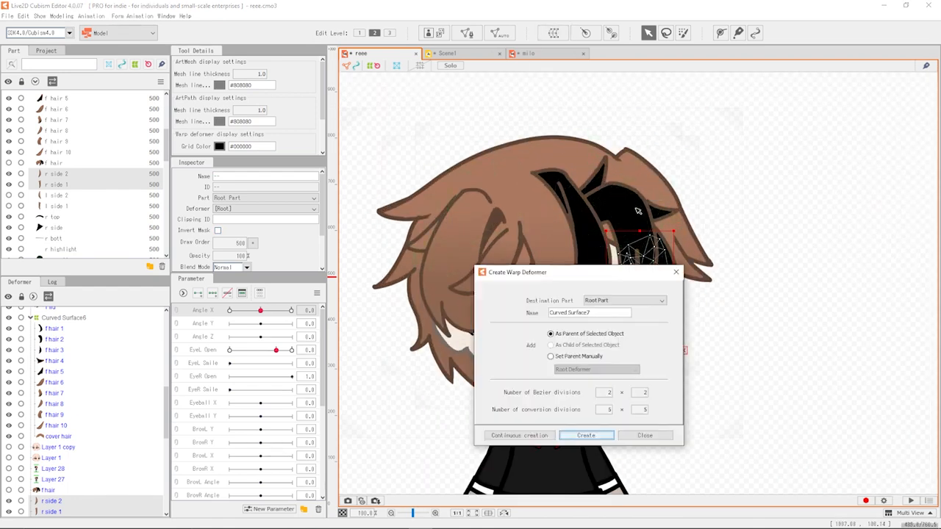
{"action": "left_click", "coordinate": [586, 435]}
{"action": "scroll", "coordinate": [544, 279], "scroll_direction": "down", "scroll_amount": 3}
{"action": "scroll", "coordinate": [543, 280], "scroll_direction": "up", "scroll_amount": 3}
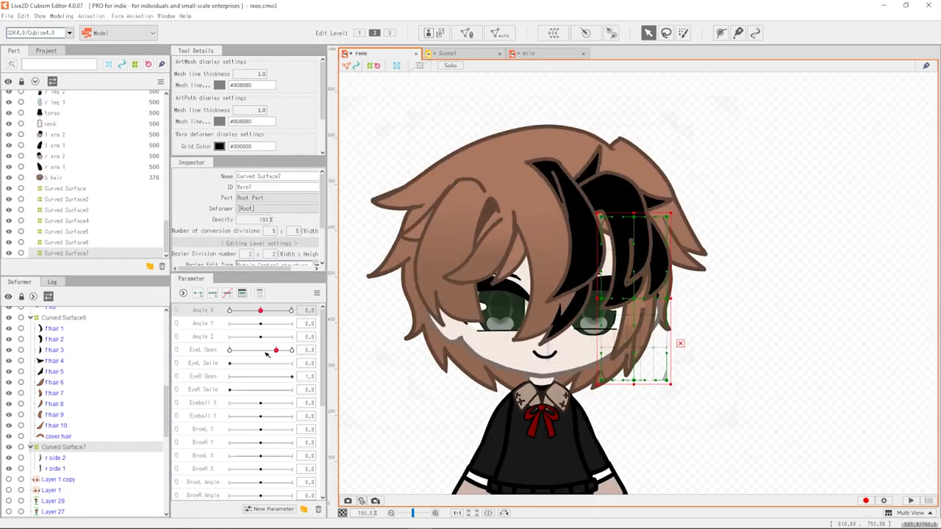
- Add three Angle X keys to the "r side" hair warp, shift it left at -30 and preview the turn
{"action": "left_click_drag", "start_coordinate": [261, 311], "coordinate": [229, 311]}
{"action": "left_click_drag", "start_coordinate": [637, 303], "coordinate": [620, 304]}
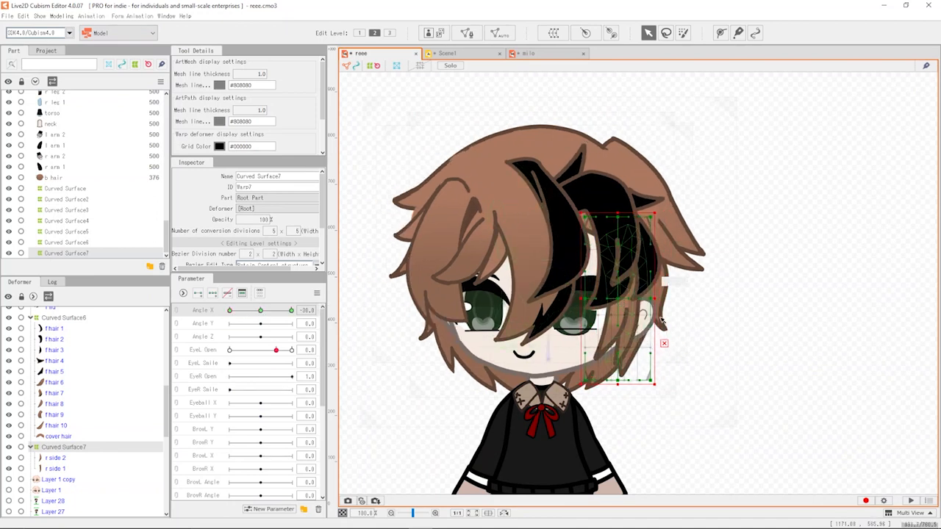
{"action": "left_click", "coordinate": [678, 283]}
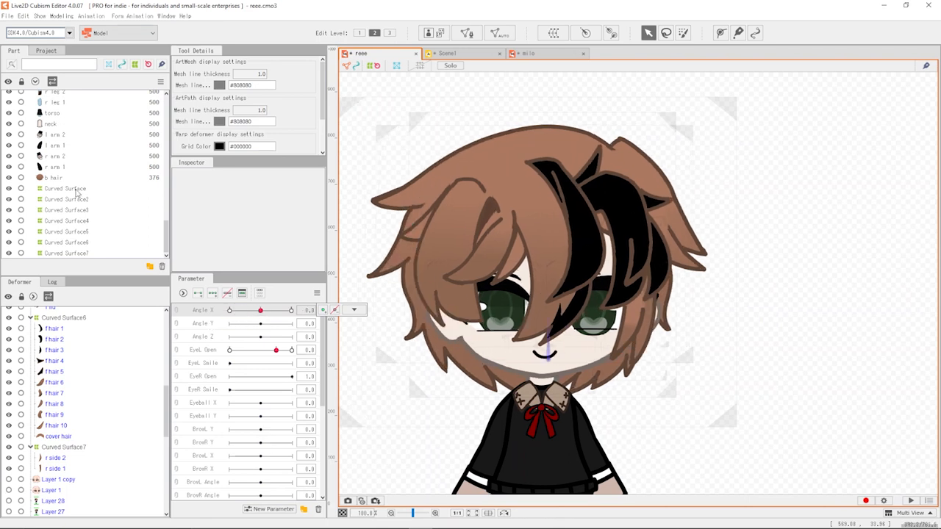
- At Angle X -30, move the left-edge points of the "l side" hair warp inward and reset Angle X to 0
{"action": "left_click_drag", "start_coordinate": [260, 310], "coordinate": [229, 311]}
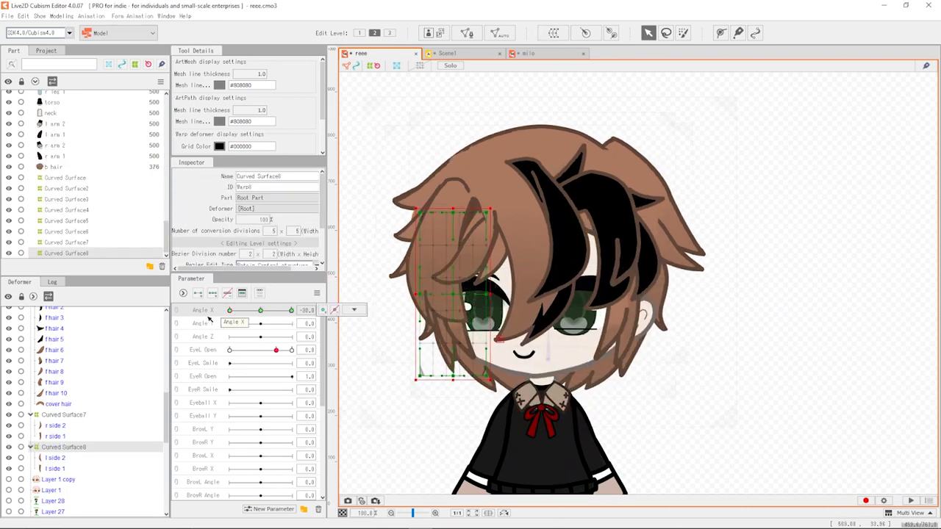
{"action": "scroll", "coordinate": [434, 308], "scroll_direction": "up", "scroll_amount": 1}
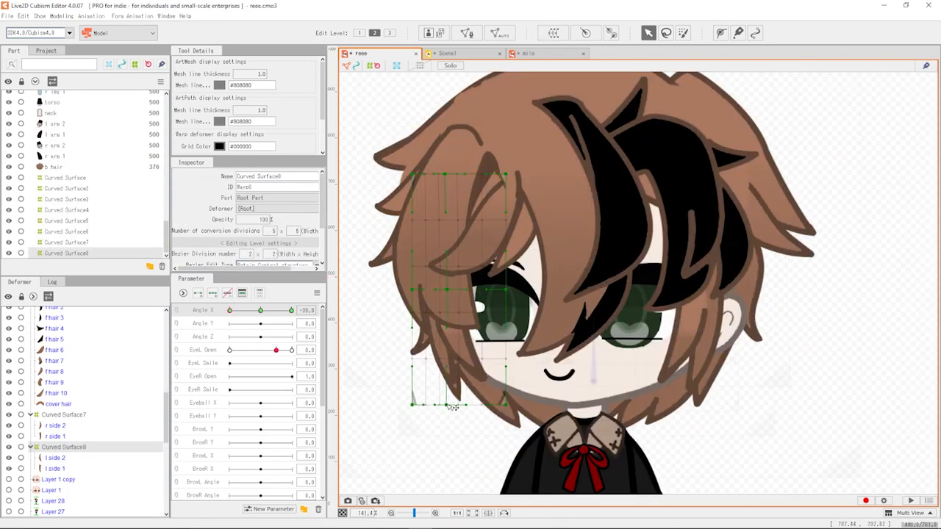
{"action": "left_click_drag", "start_coordinate": [412, 404], "coordinate": [428, 403]}
{"action": "scroll", "coordinate": [430, 294], "scroll_direction": "down", "scroll_amount": 1}
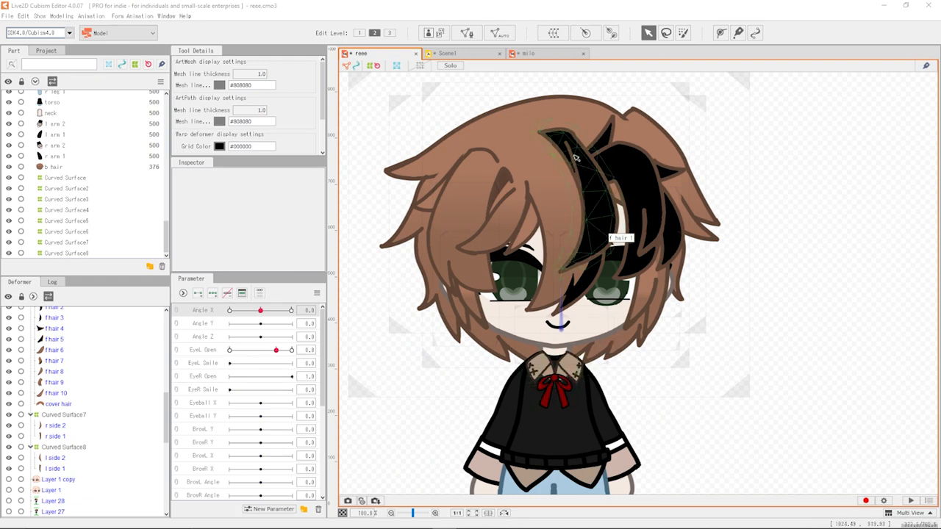
- Hide the "bow", "collor" and "belt" parts to expose the torso
{"action": "scroll", "coordinate": [563, 176], "scroll_direction": "down", "scroll_amount": 3}
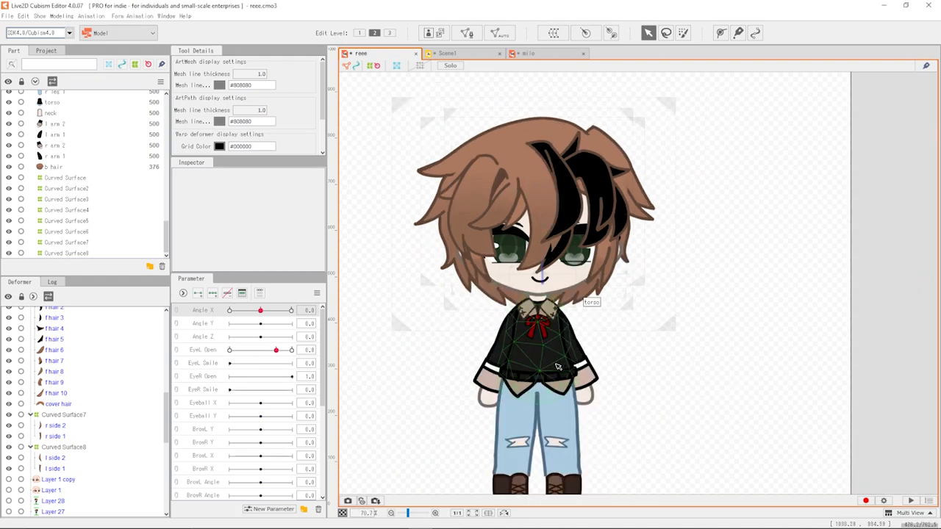
{"action": "scroll", "coordinate": [552, 360], "scroll_direction": "up", "scroll_amount": 3}
{"action": "scroll", "coordinate": [64, 147], "scroll_direction": "up", "scroll_amount": 3}
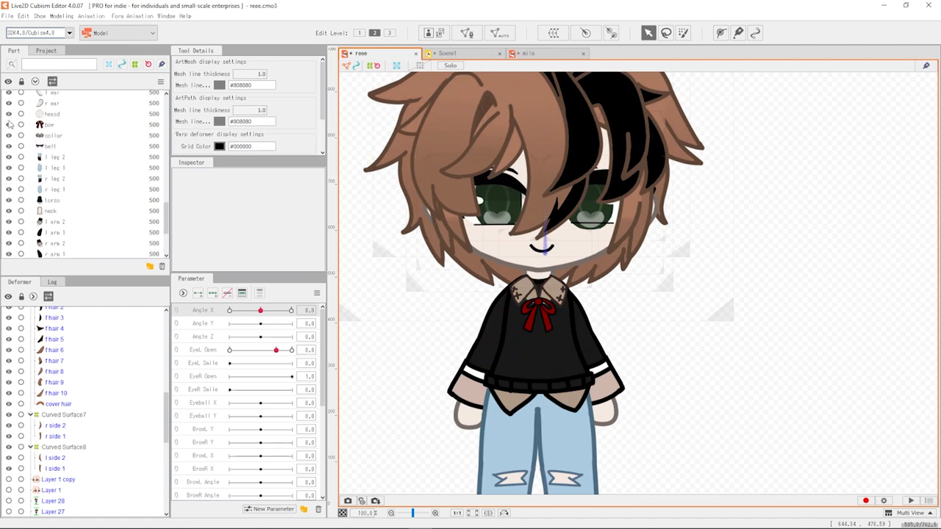
{"action": "left_click_drag", "start_coordinate": [9, 127], "coordinate": [9, 137]}
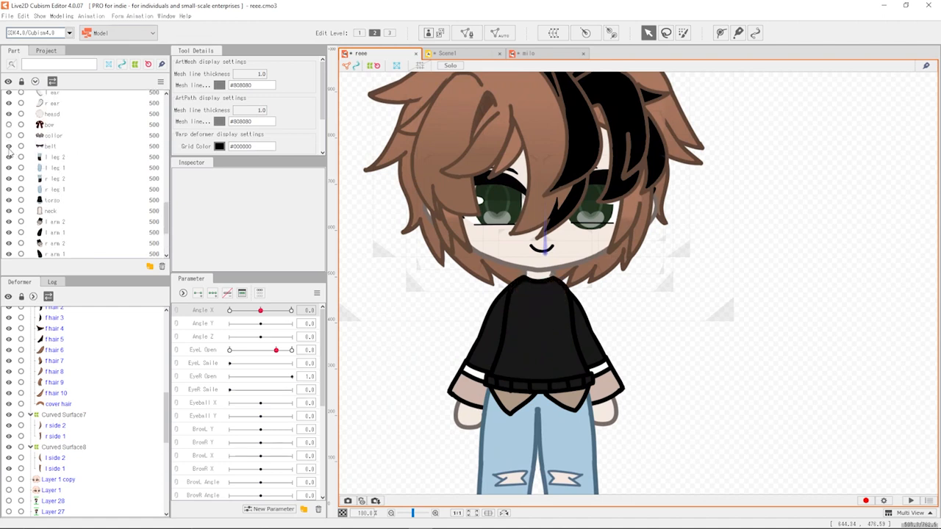
{"action": "left_click", "coordinate": [9, 147]}
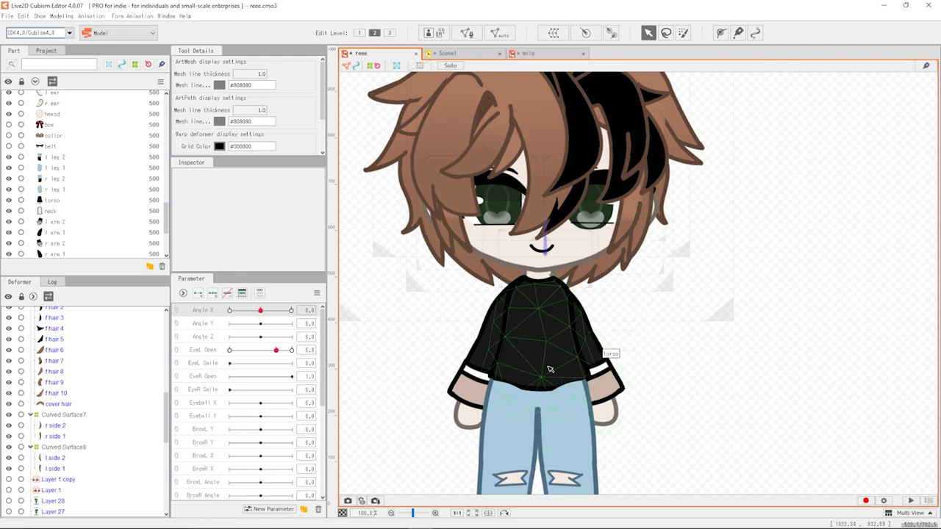
- Create a warp deformer as parent of the "torso" and "neck" parts with 2 x 2 Bezier and 5 x 5 conversion divisions
{"action": "left_click", "coordinate": [51, 202]}
{"action": "left_click", "coordinate": [54, 211], "text": "ctrl"}
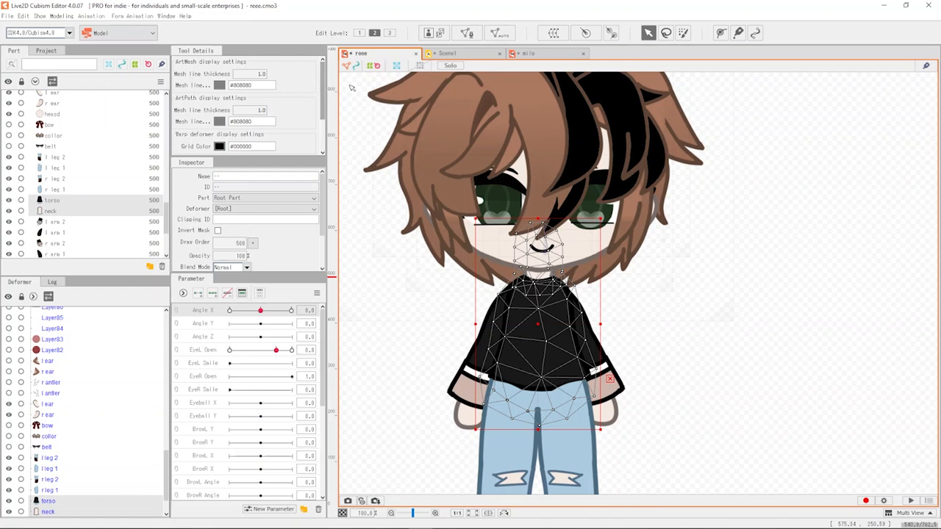
{"action": "left_click", "coordinate": [555, 37]}
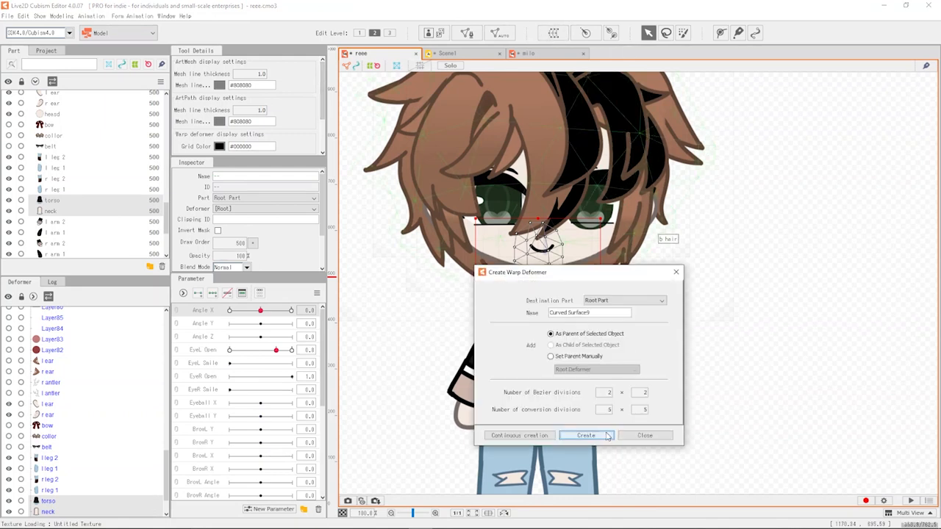
{"action": "left_click", "coordinate": [586, 435]}
- Add three Body X keys to the torso and neck warp
{"action": "scroll", "coordinate": [263, 397], "scroll_direction": "down", "scroll_amount": 5}
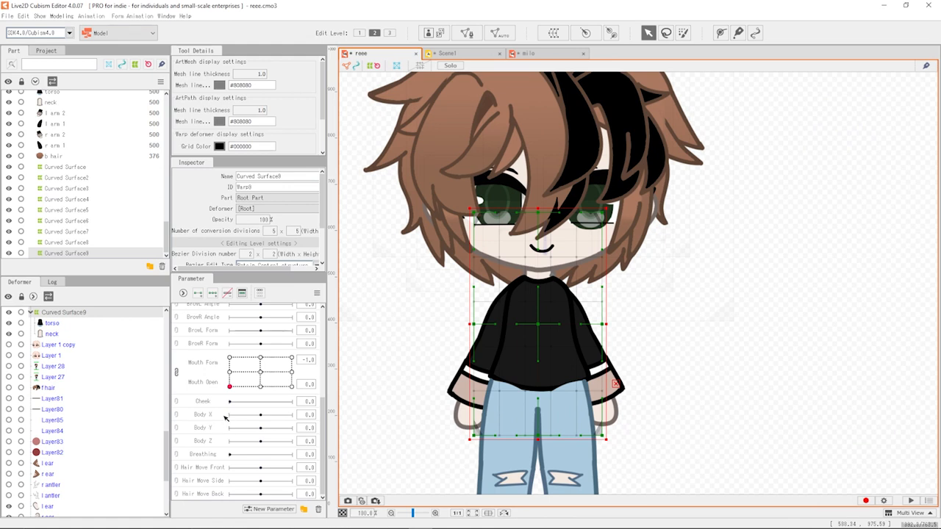
{"action": "left_click", "coordinate": [225, 416]}
{"action": "mouse_move", "coordinate": [263, 417]}
{"action": "left_mouse_down"}
{"action": "mouse_move", "coordinate": [284, 417]}
{"action": "mouse_move", "coordinate": [261, 416]}
{"action": "left_mouse_up"}
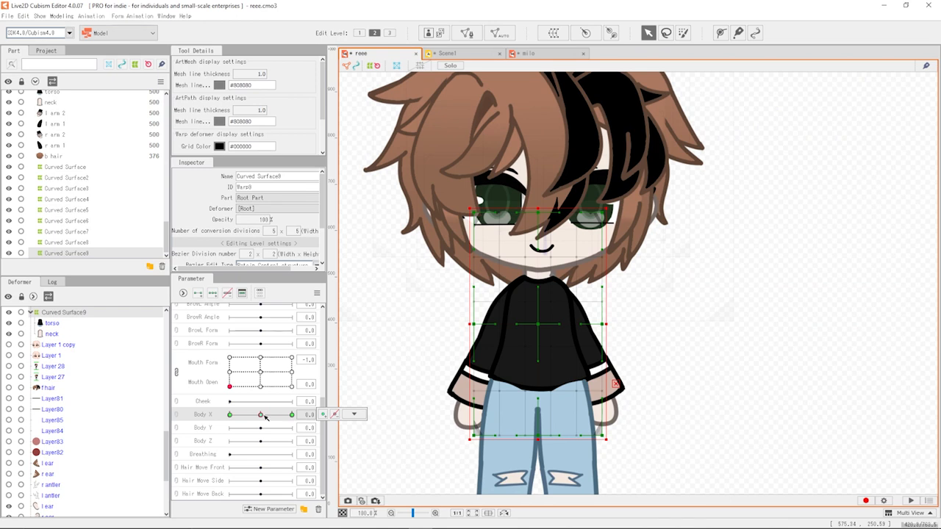
- Set Angle X to -30 and show the "Layer 28" reference drawing over the character
{"action": "scroll", "coordinate": [275, 389], "scroll_direction": "up", "scroll_amount": 5}
{"action": "left_click_drag", "start_coordinate": [260, 315], "coordinate": [229, 315]}
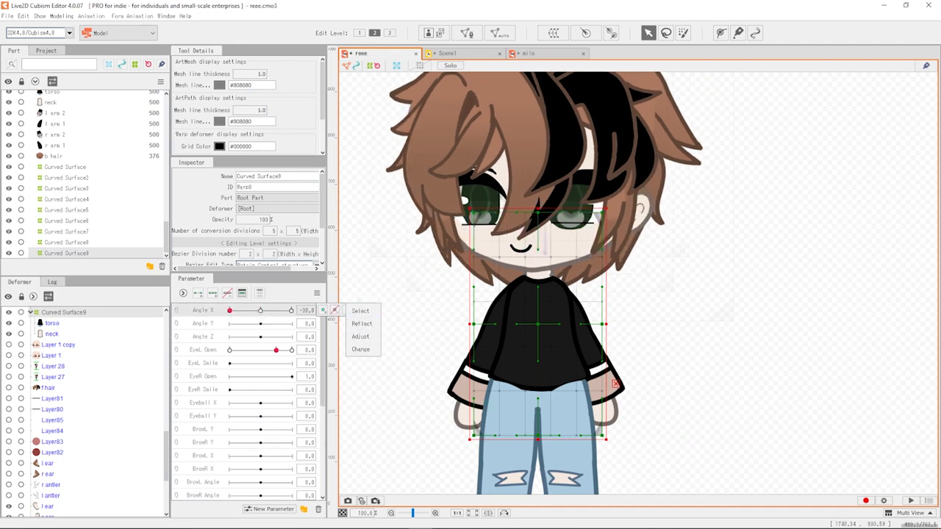
{"action": "scroll", "coordinate": [66, 227], "scroll_direction": "up", "scroll_amount": 10}
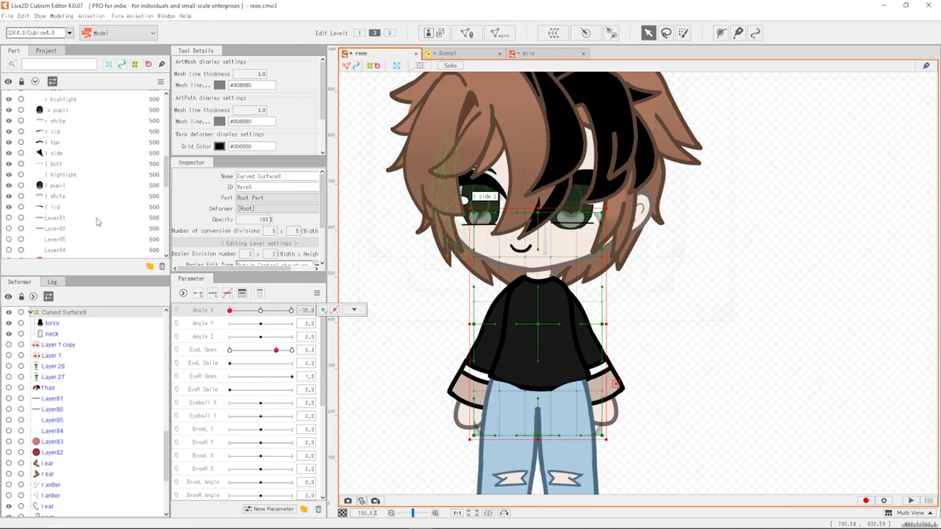
{"action": "scroll", "coordinate": [88, 218], "scroll_direction": "up", "scroll_amount": 5}
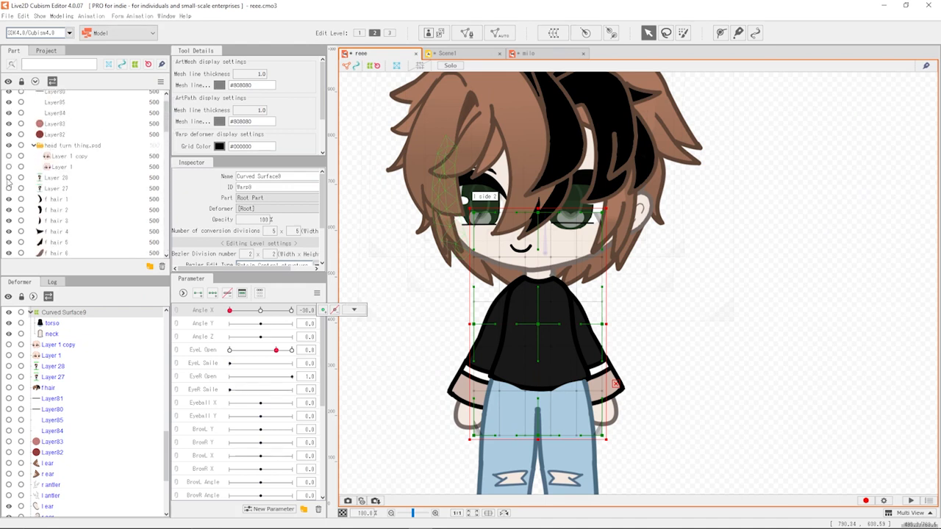
{"action": "left_click", "coordinate": [9, 178]}
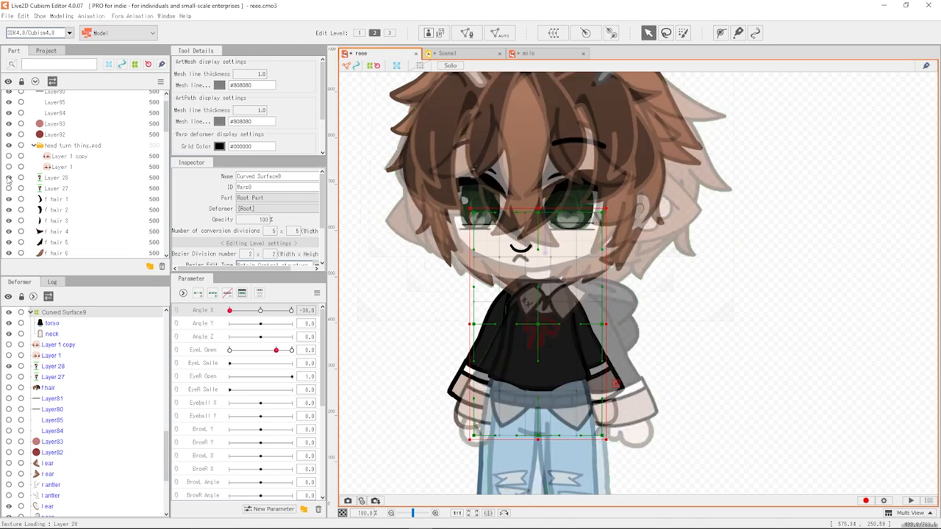
- Move the "Layer 28" reference to line up with the character's body and set its opacity to 25%
{"action": "scroll", "coordinate": [569, 165], "scroll_direction": "down", "scroll_amount": 2}
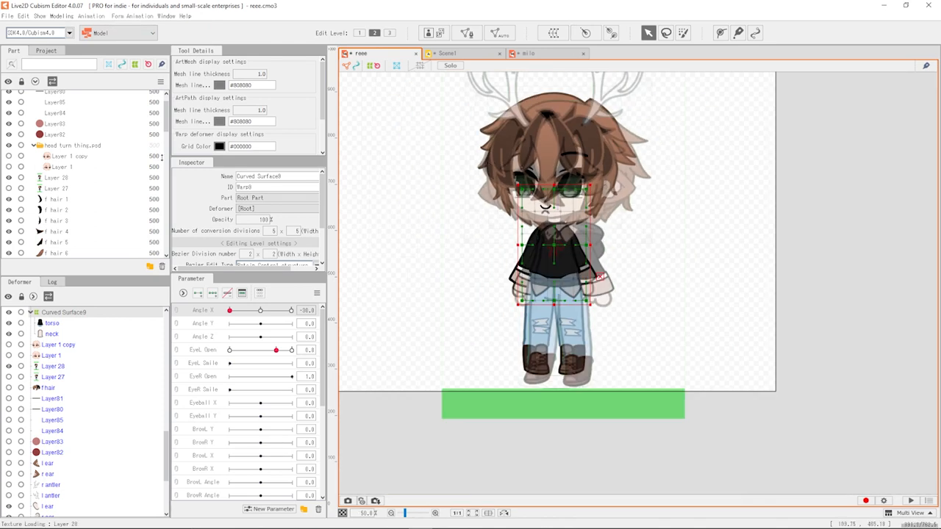
{"action": "left_click", "coordinate": [57, 179]}
{"action": "scroll", "coordinate": [550, 223], "scroll_direction": "down", "scroll_amount": 1}
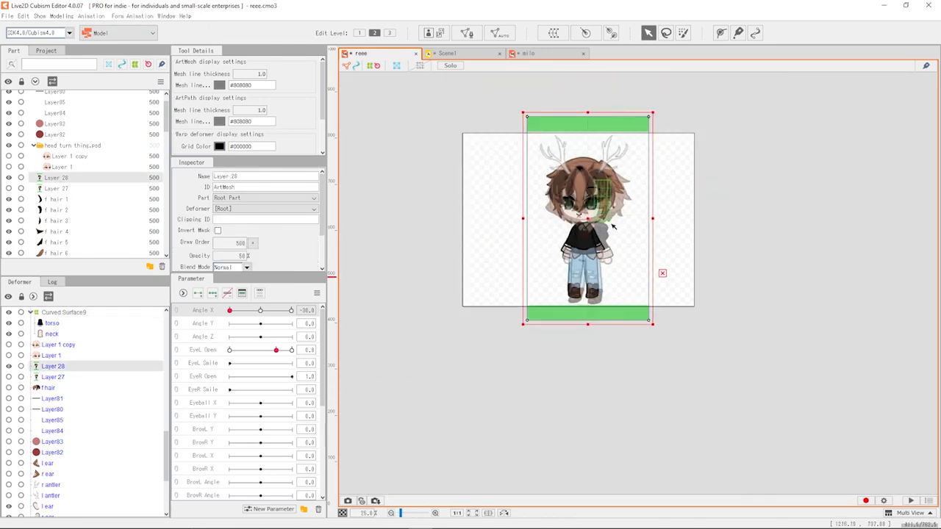
{"action": "scroll", "coordinate": [550, 223], "scroll_direction": "up", "scroll_amount": 3}
{"action": "scroll", "coordinate": [550, 223], "scroll_direction": "down", "scroll_amount": 1}
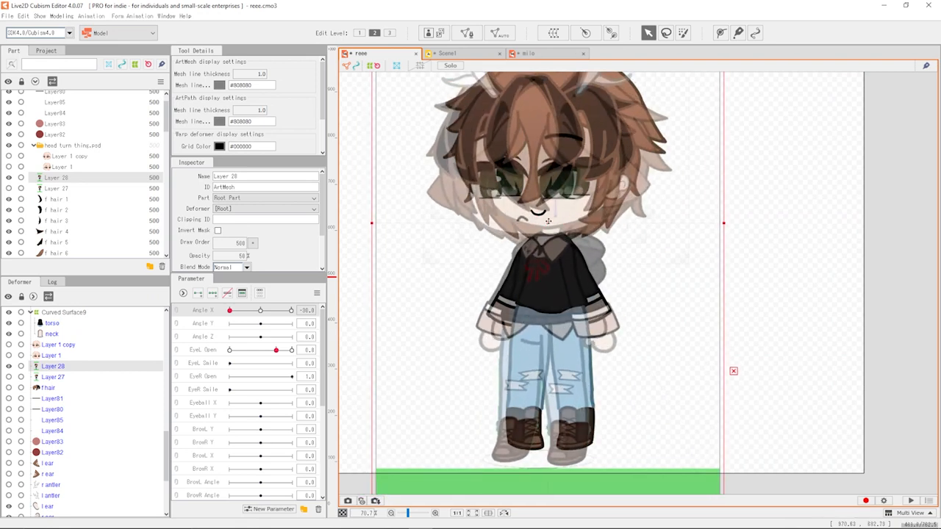
{"action": "left_click_drag", "start_coordinate": [550, 223], "coordinate": [549, 219]}
{"action": "left_click_drag", "start_coordinate": [233, 256], "coordinate": [222, 255]}
- Select the torso and neck warp, set Body X to -10 and shift its middle column of points left
{"action": "scroll", "coordinate": [66, 187], "scroll_direction": "down", "scroll_amount": 10}
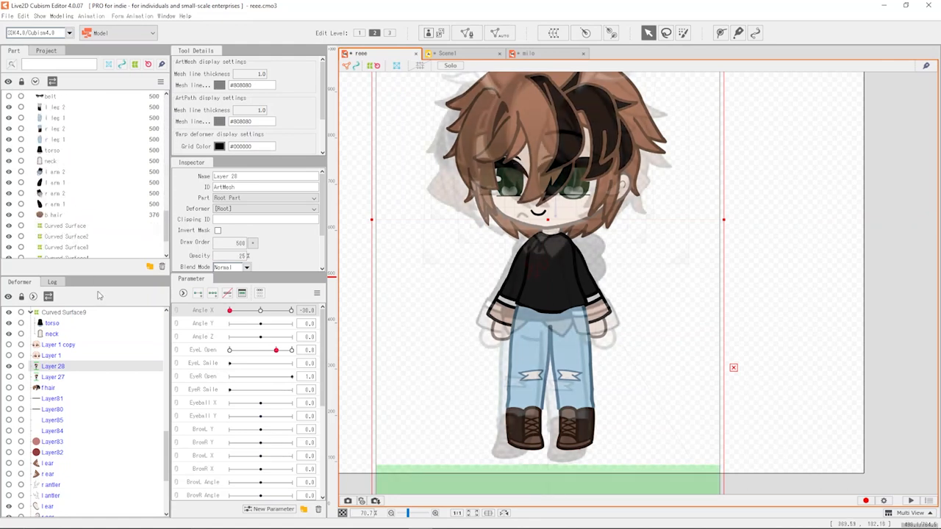
{"action": "scroll", "coordinate": [85, 235], "scroll_direction": "down", "scroll_amount": 2}
{"action": "left_click", "coordinate": [89, 253]}
{"action": "scroll", "coordinate": [556, 257], "scroll_direction": "down", "scroll_amount": 3}
{"action": "scroll", "coordinate": [557, 258], "scroll_direction": "up", "scroll_amount": 3}
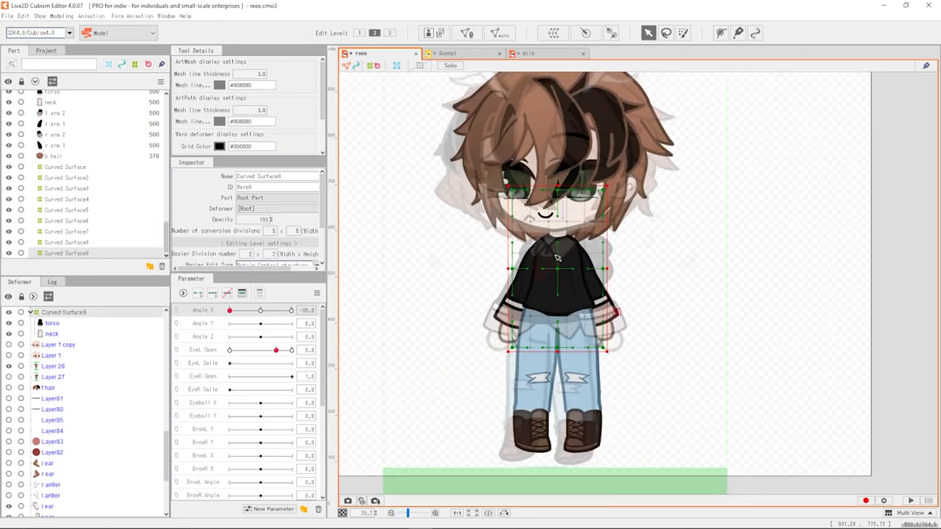
{"action": "scroll", "coordinate": [556, 257], "scroll_direction": "up", "scroll_amount": 4}
{"action": "scroll", "coordinate": [568, 267], "scroll_direction": "down", "scroll_amount": 3}
{"action": "scroll", "coordinate": [568, 267], "scroll_direction": "up", "scroll_amount": 3}
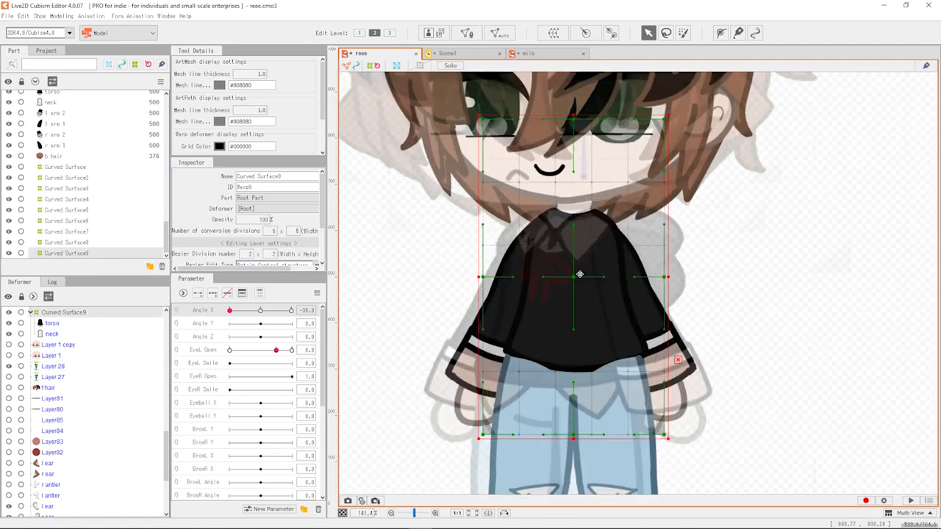
{"action": "scroll", "coordinate": [257, 386], "scroll_direction": "down", "scroll_amount": 1}
{"action": "scroll", "coordinate": [267, 354], "scroll_direction": "down", "scroll_amount": 2}
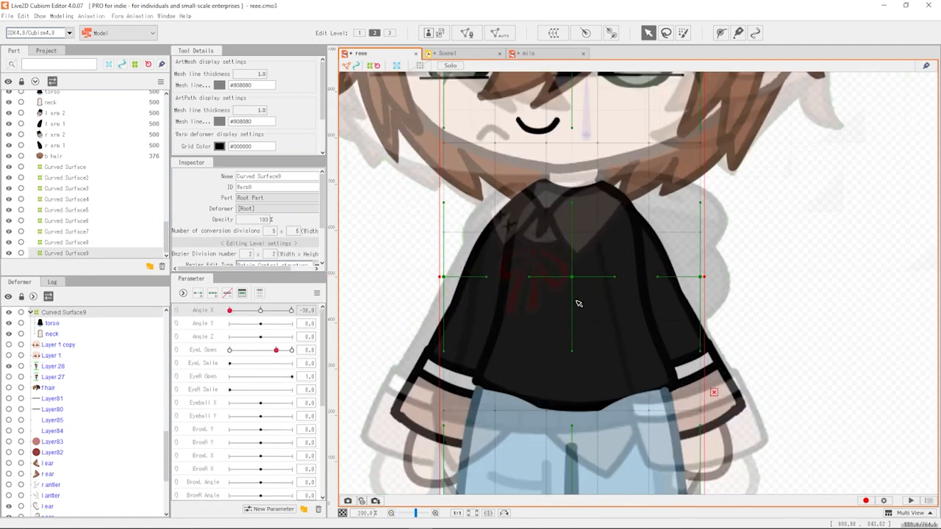
{"action": "scroll", "coordinate": [243, 358], "scroll_direction": "down", "scroll_amount": 3}
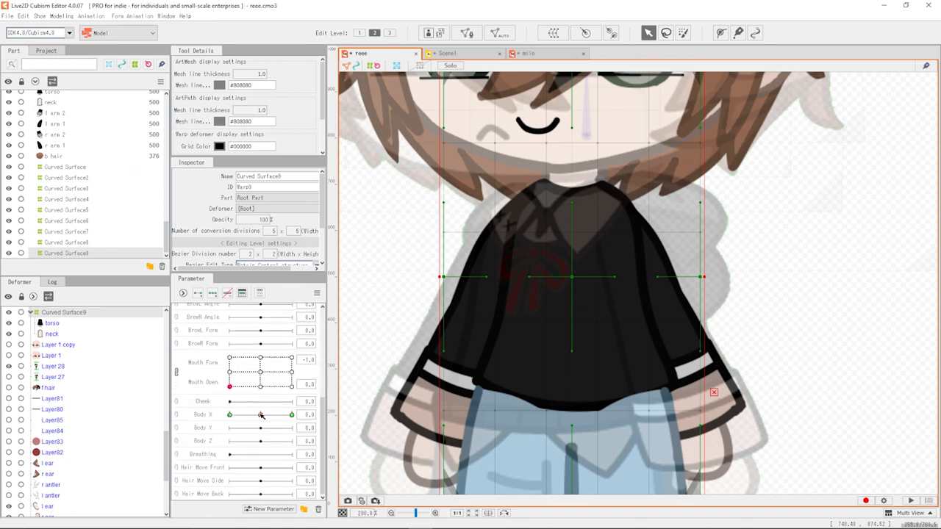
{"action": "left_click_drag", "start_coordinate": [261, 416], "coordinate": [229, 416]}
{"action": "scroll", "coordinate": [550, 252], "scroll_direction": "down", "scroll_amount": 1}
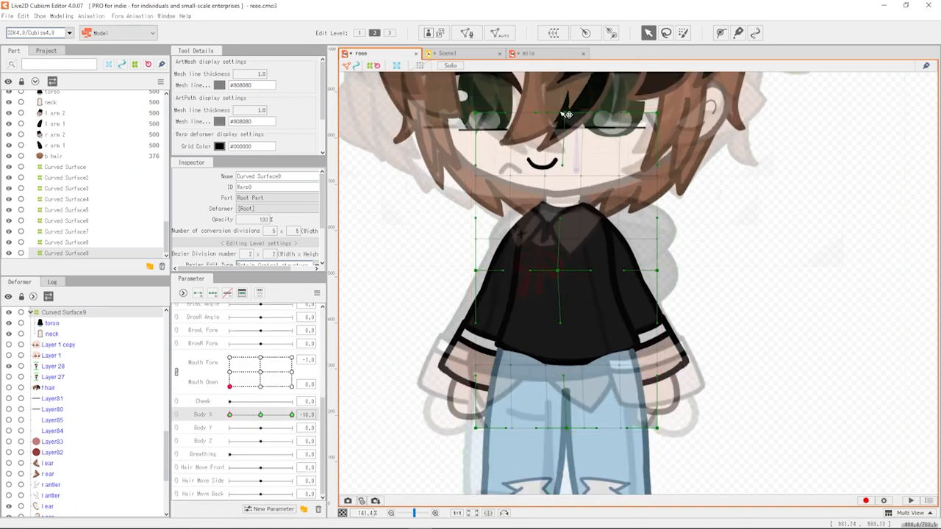
- At Body X -10, move the left-edge points of the torso and neck warp inward and preview the body turn
{"action": "left_click", "coordinate": [73, 243]}
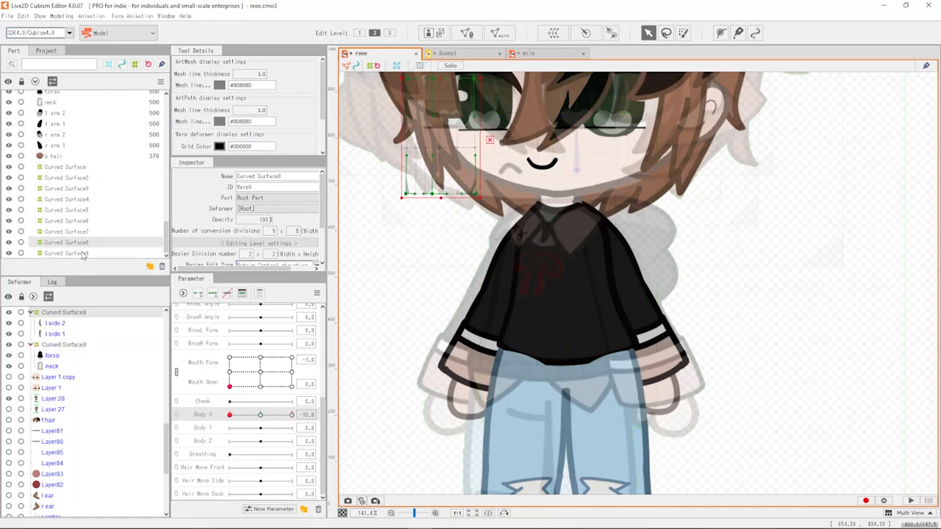
{"action": "left_click", "coordinate": [73, 253]}
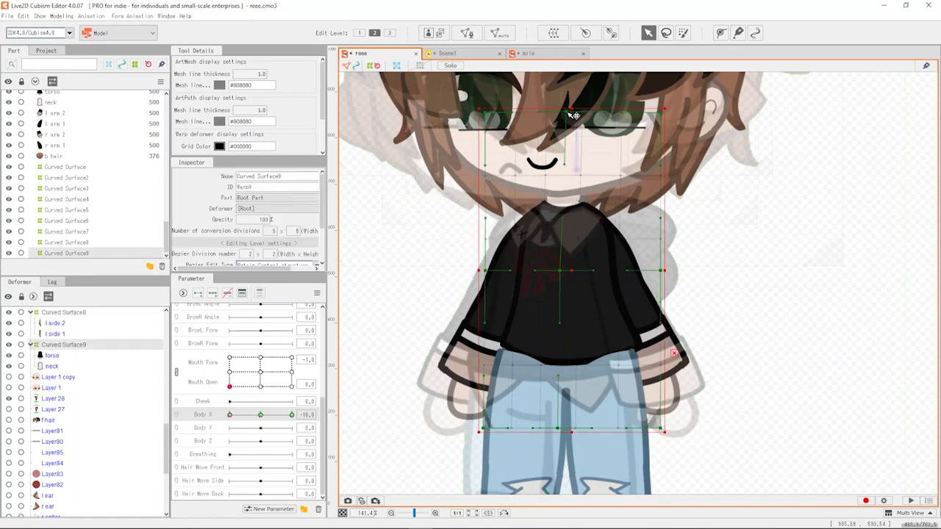
{"action": "left_click", "coordinate": [435, 432]}
{"action": "left_click_drag", "start_coordinate": [270, 416], "coordinate": [240, 416]}
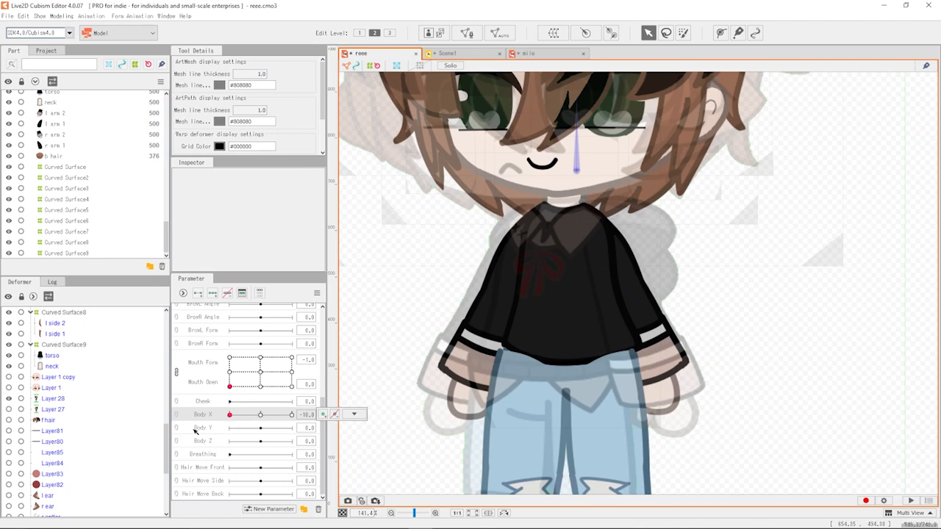
- Return Body X to 0 and hide the "Layer 28" reference drawing
{"action": "left_click", "coordinate": [260, 415]}
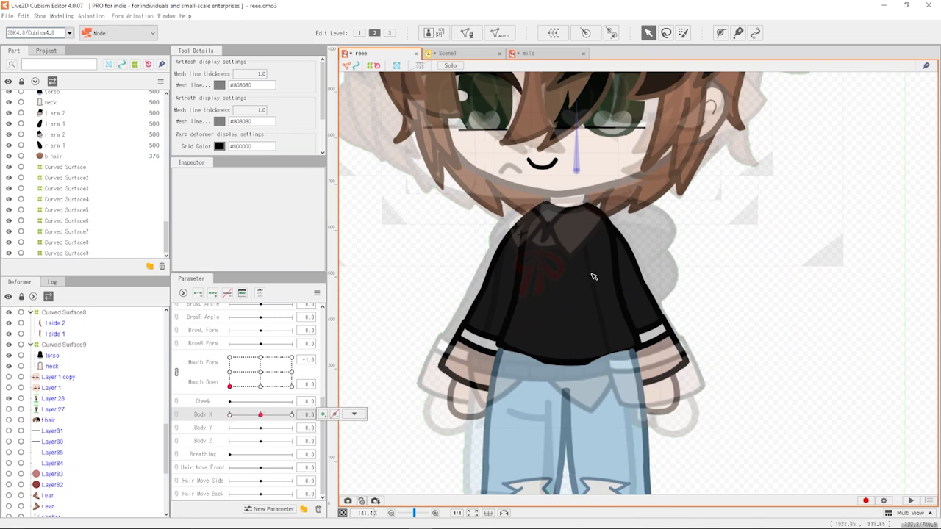
{"action": "scroll", "coordinate": [71, 164], "scroll_direction": "up", "scroll_amount": 5}
{"action": "scroll", "coordinate": [71, 164], "scroll_direction": "down", "scroll_amount": 4}
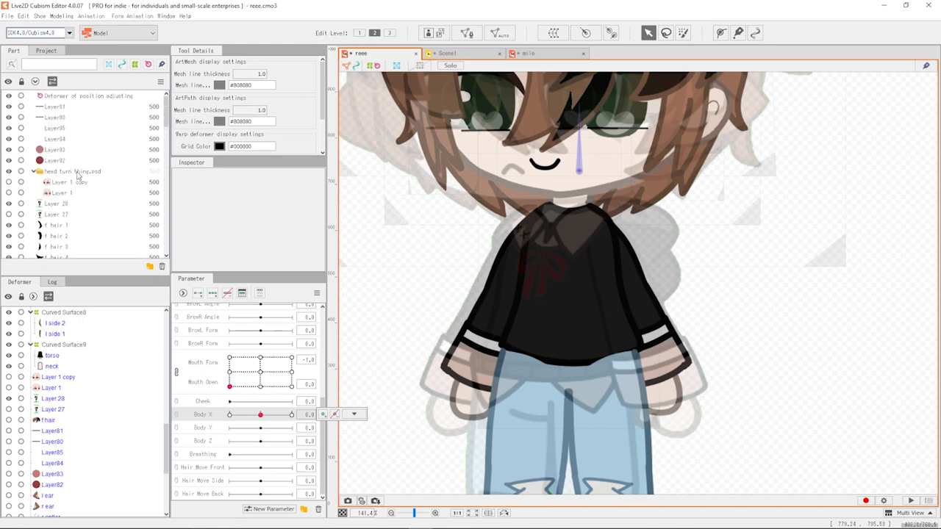
{"action": "scroll", "coordinate": [76, 213], "scroll_direction": "down", "scroll_amount": 1}
{"action": "left_click", "coordinate": [9, 185]}
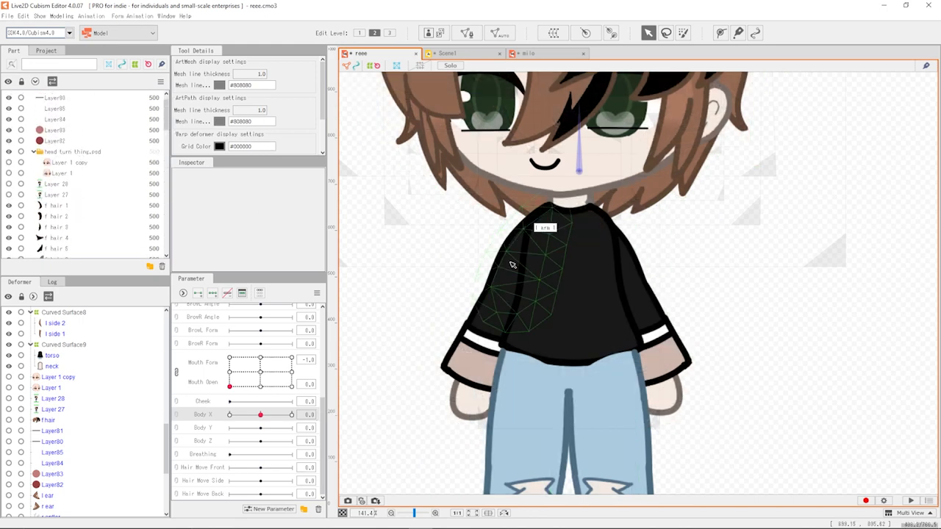
- Select the art meshes "l arm 1" and "l arm 2" and add three keyforms for them on Body X
{"action": "scroll", "coordinate": [510, 263], "scroll_direction": "down", "scroll_amount": 3}
{"action": "scroll", "coordinate": [509, 241], "scroll_direction": "up", "scroll_amount": 3}
{"action": "scroll", "coordinate": [508, 323], "scroll_direction": "down", "scroll_amount": 2}
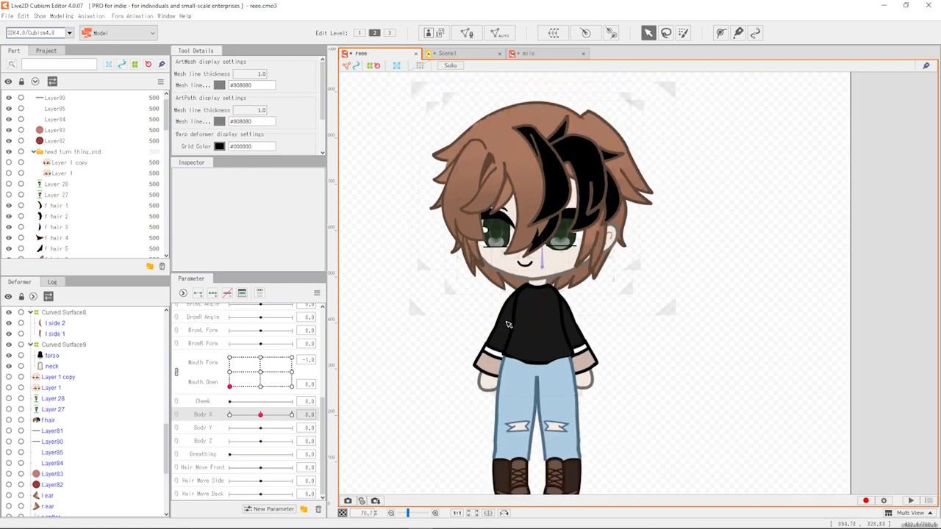
{"action": "scroll", "coordinate": [507, 324], "scroll_direction": "up", "scroll_amount": 2}
{"action": "scroll", "coordinate": [502, 333], "scroll_direction": "down", "scroll_amount": 2}
{"action": "scroll", "coordinate": [500, 345], "scroll_direction": "up", "scroll_amount": 2}
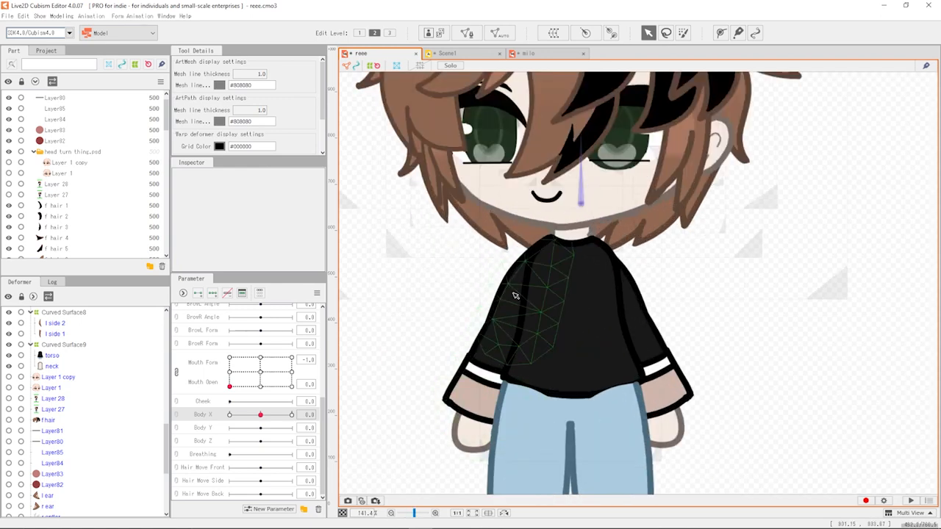
{"action": "left_click", "coordinate": [504, 316]}
{"action": "left_click", "coordinate": [484, 393], "text": "shift"}
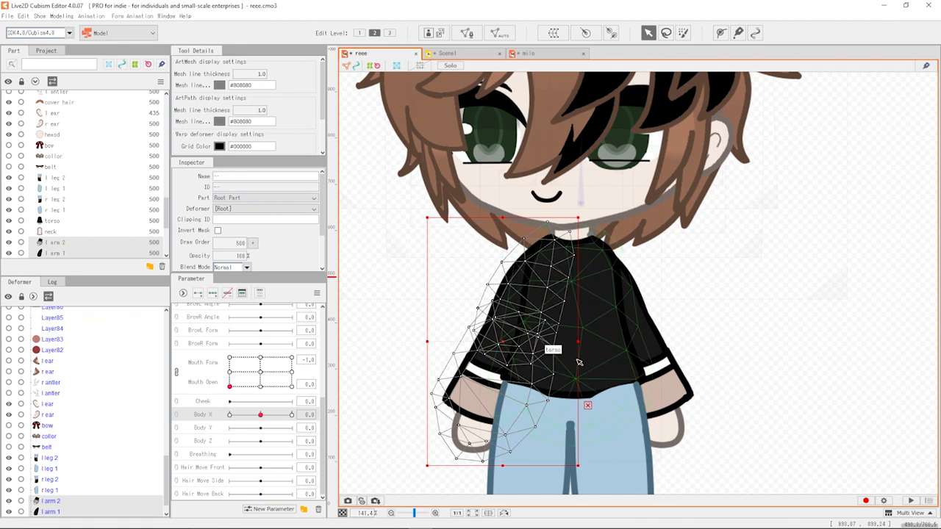
{"action": "scroll", "coordinate": [484, 393], "scroll_direction": "down", "scroll_amount": 3}
{"action": "scroll", "coordinate": [484, 393], "scroll_direction": "up", "scroll_amount": 2}
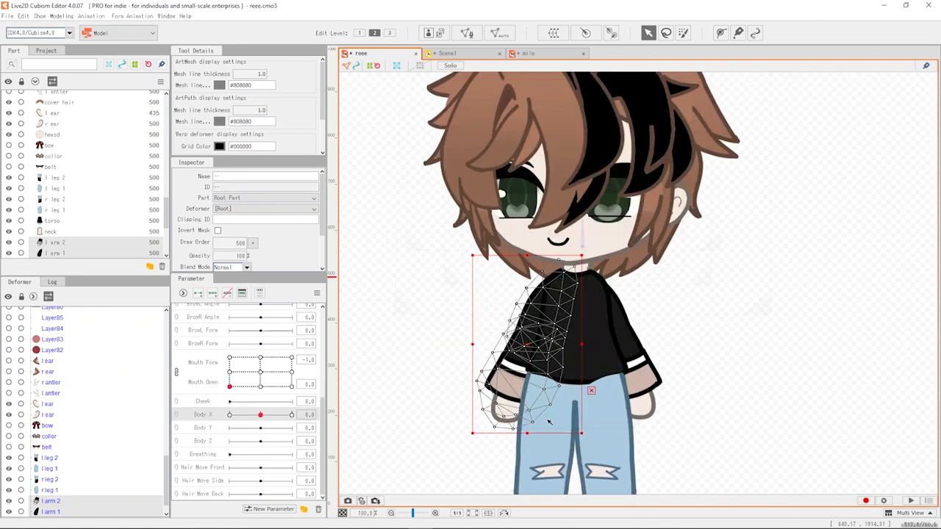
{"action": "scroll", "coordinate": [547, 421], "scroll_direction": "up", "scroll_amount": 1}
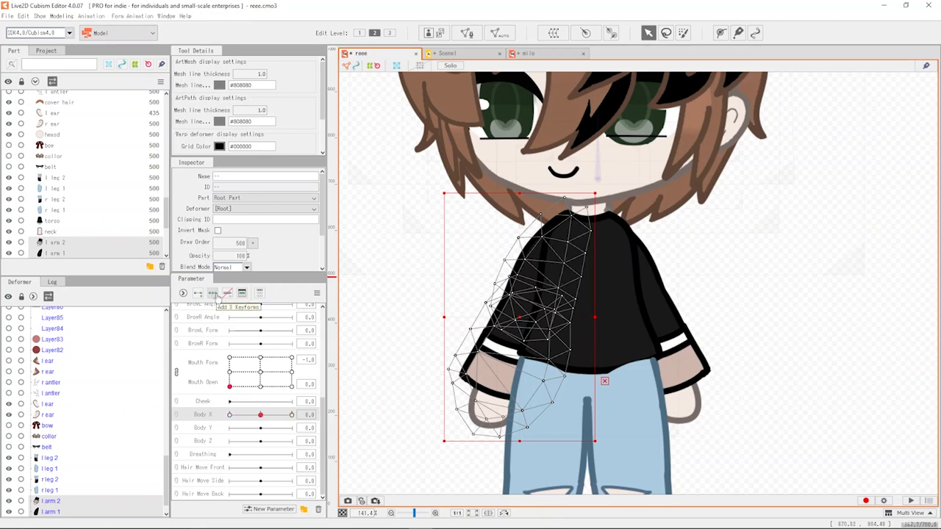
- At Body X -10, shift and slightly narrow "l arm 1" and "l arm 2" toward the torso, checking the turn
{"action": "left_click_drag", "start_coordinate": [261, 417], "coordinate": [206, 416]}
{"action": "left_click_drag", "start_coordinate": [516, 320], "coordinate": [518, 320]}
{"action": "left_click_drag", "start_coordinate": [603, 449], "coordinate": [618, 442]}
{"action": "left_click_drag", "start_coordinate": [518, 321], "coordinate": [527, 324]}
{"action": "left_click_drag", "start_coordinate": [260, 414], "coordinate": [230, 420]}
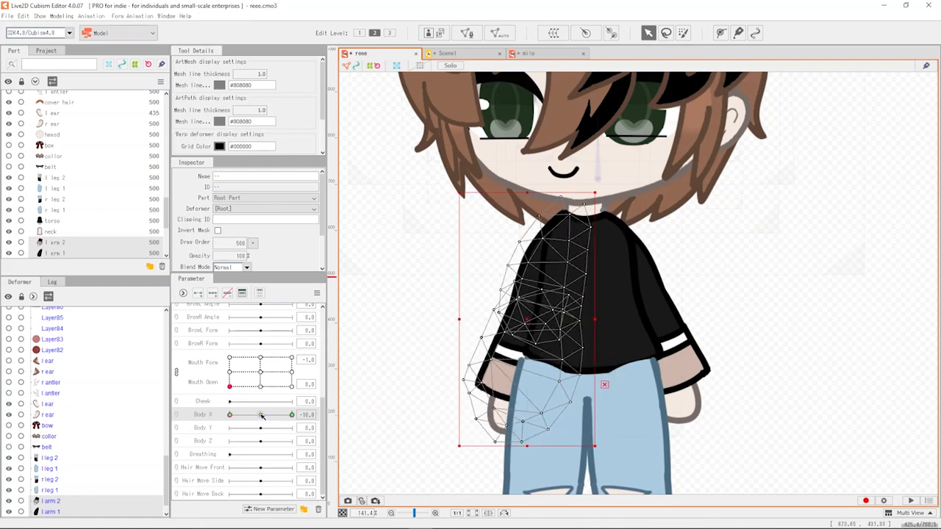
- Show the "Layer 28" reference and refine the size and position of "l arm 1" and "l arm 2" against it at Body X -10
{"action": "scroll", "coordinate": [31, 158], "scroll_direction": "up", "scroll_amount": 5}
{"action": "scroll", "coordinate": [30, 158], "scroll_direction": "up", "scroll_amount": 4}
{"action": "left_click", "coordinate": [8, 118]}
{"action": "left_click", "coordinate": [9, 129]}
{"action": "left_click_drag", "start_coordinate": [596, 450], "coordinate": [591, 451]}
{"action": "left_click_drag", "start_coordinate": [529, 326], "coordinate": [520, 327]}
{"action": "mouse_move", "coordinate": [230, 418]}
{"action": "left_mouse_down"}
{"action": "mouse_move", "coordinate": [258, 417]}
{"action": "mouse_move", "coordinate": [230, 419]}
{"action": "left_mouse_up"}
{"action": "left_click_drag", "start_coordinate": [521, 327], "coordinate": [518, 327]}
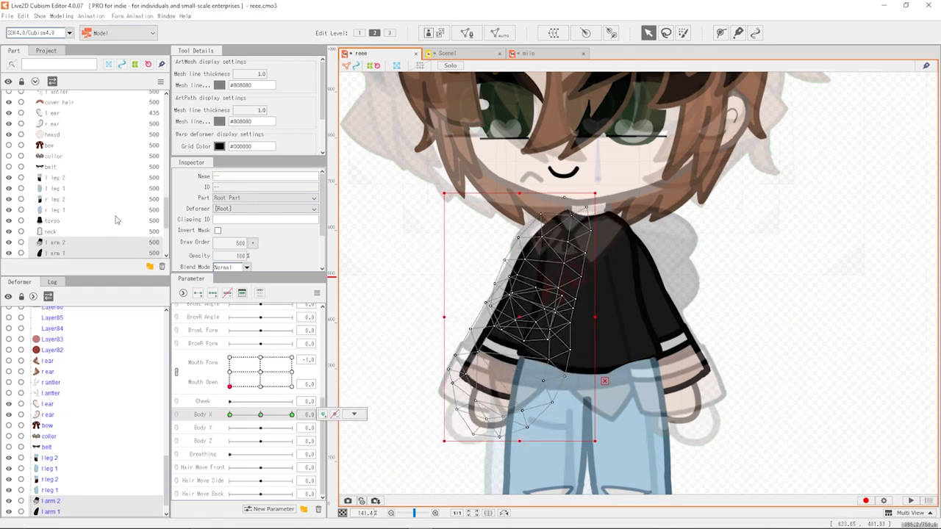
- Select "r arm 1" and "r arm 2" together and add three keyforms for them on Body X
{"action": "scroll", "coordinate": [118, 219], "scroll_direction": "down", "scroll_amount": 2}
{"action": "left_click", "coordinate": [64, 206]}
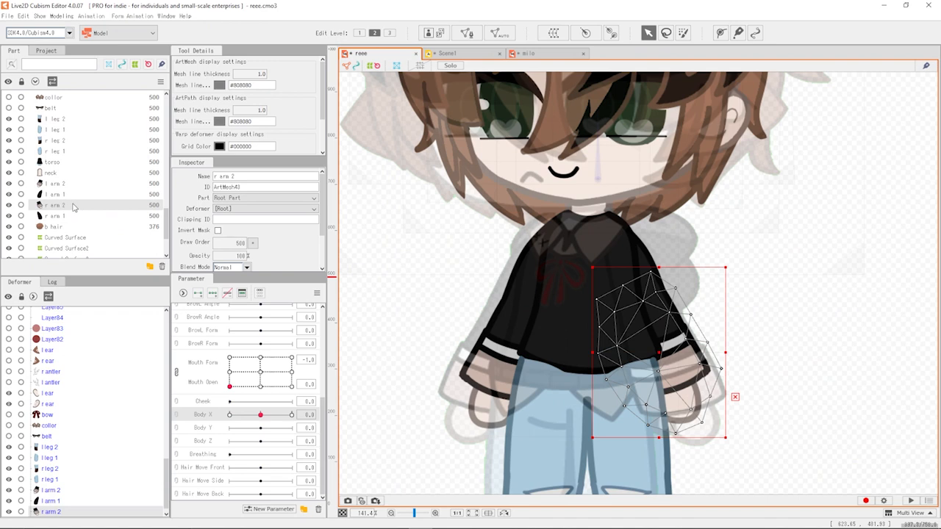
{"action": "left_click", "coordinate": [72, 217], "text": "ctrl"}
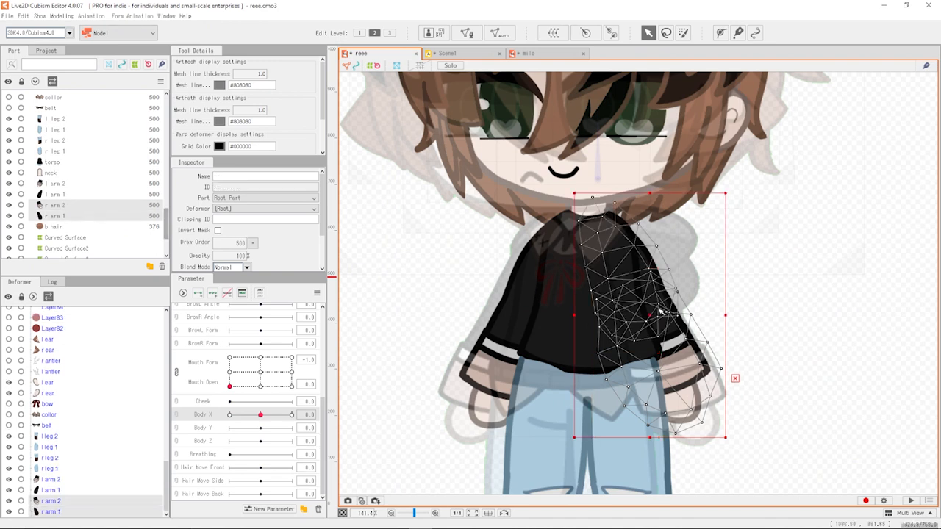
{"action": "scroll", "coordinate": [660, 312], "scroll_direction": "down", "scroll_amount": 2}
{"action": "scroll", "coordinate": [675, 321], "scroll_direction": "up", "scroll_amount": 2}
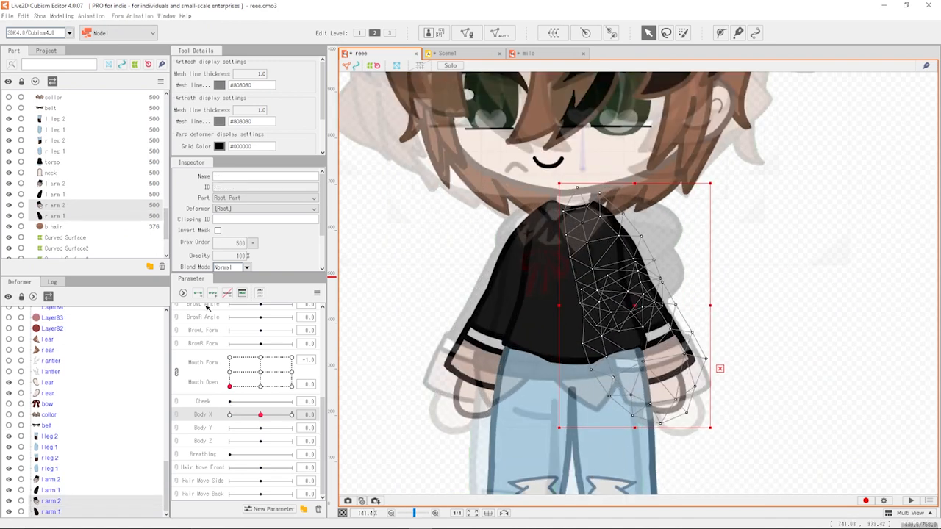
- Hide the "Layer 28" reference drawing again to see the arms clearly
{"action": "scroll", "coordinate": [110, 213], "scroll_direction": "up", "scroll_amount": 5}
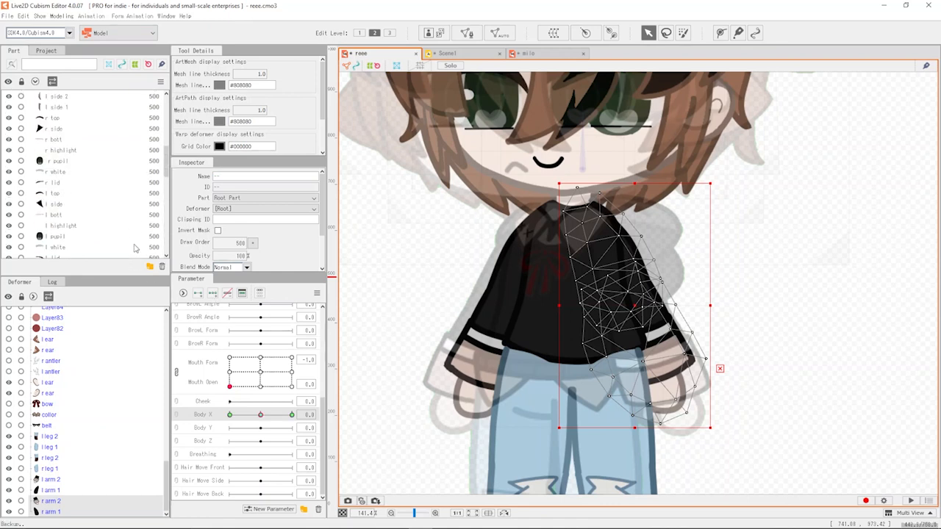
{"action": "scroll", "coordinate": [74, 177], "scroll_direction": "down", "scroll_amount": 3}
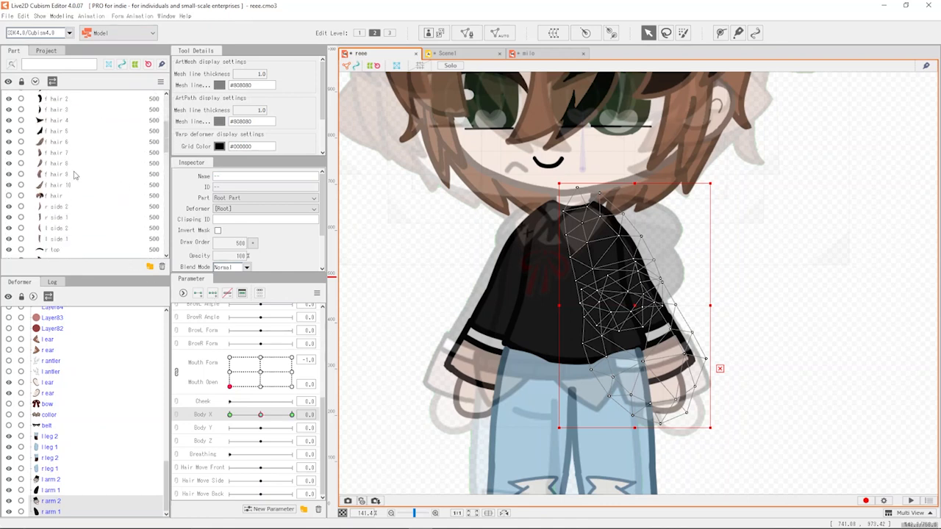
{"action": "scroll", "coordinate": [78, 184], "scroll_direction": "up", "scroll_amount": 2}
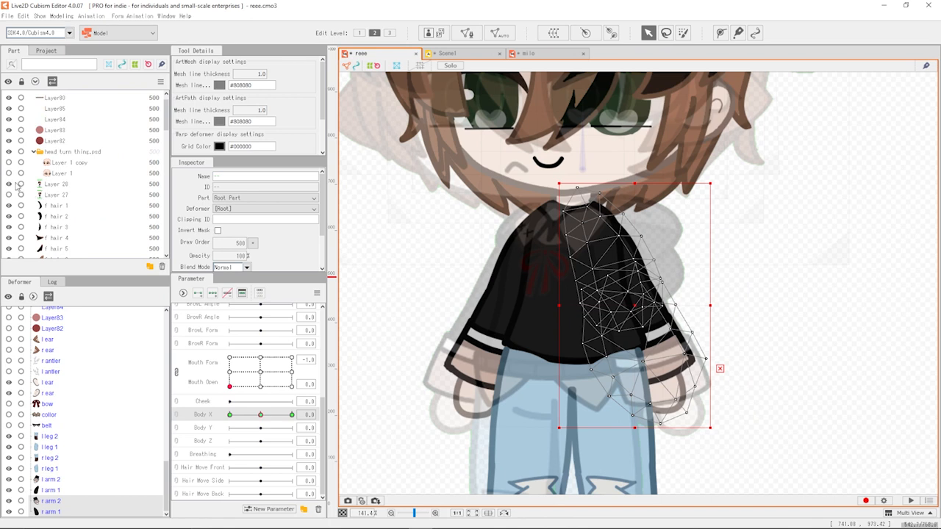
{"action": "scroll", "coordinate": [656, 292], "scroll_direction": "down", "scroll_amount": 4}
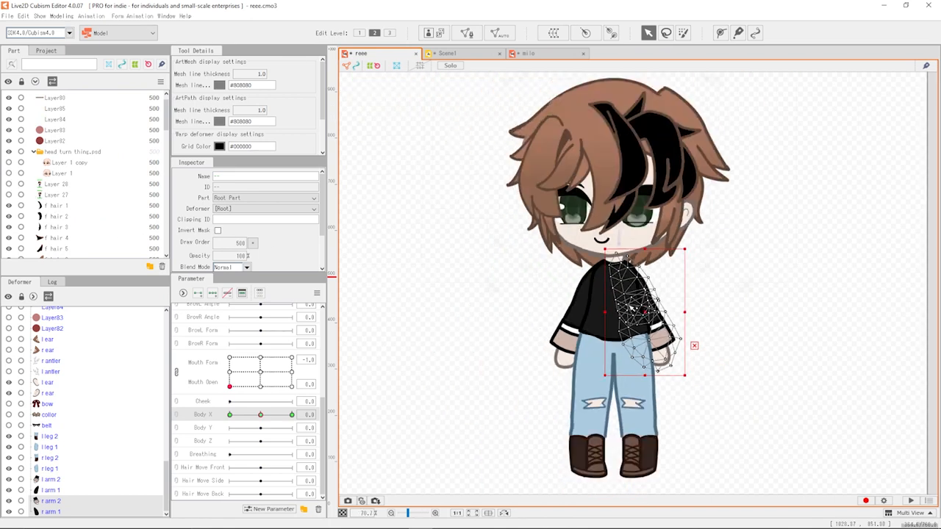
{"action": "scroll", "coordinate": [656, 292], "scroll_direction": "up", "scroll_amount": 4}
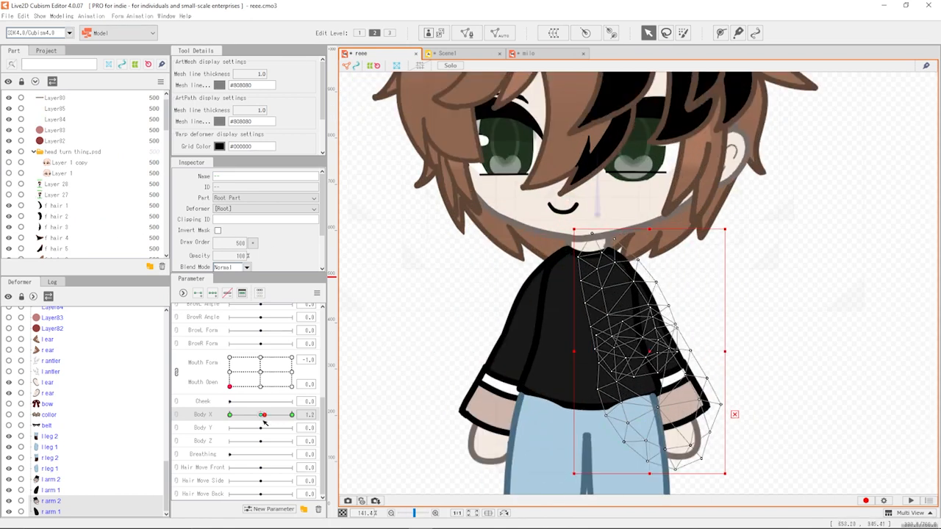
- At Body X -10, shift "r arm 1" and "r arm 2" slightly toward the torso and preview the movement back to 0
{"action": "left_click_drag", "start_coordinate": [265, 422], "coordinate": [197, 426]}
{"action": "left_click", "coordinate": [638, 328]}
{"action": "left_click_drag", "start_coordinate": [657, 349], "coordinate": [642, 353]}
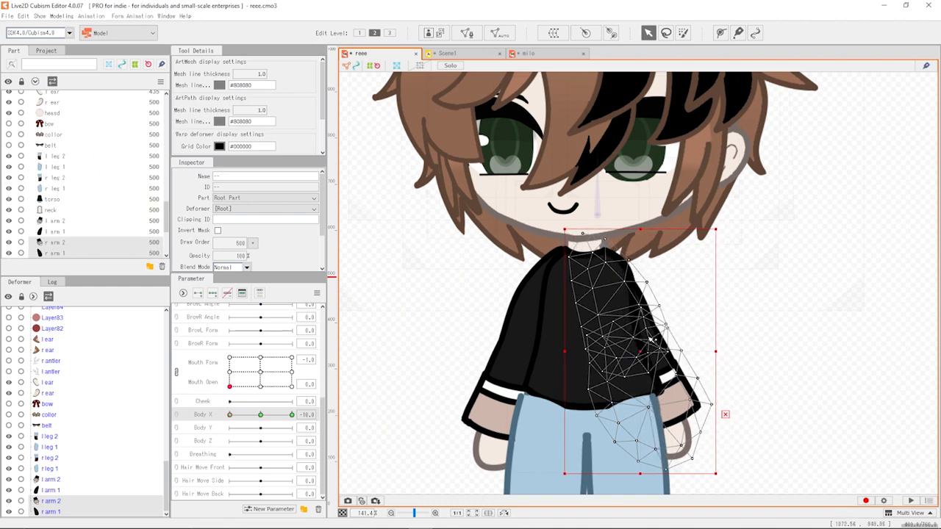
{"action": "mouse_move", "coordinate": [230, 416]}
{"action": "left_mouse_down"}
{"action": "mouse_move", "coordinate": [248, 417]}
{"action": "mouse_move", "coordinate": [229, 419]}
{"action": "left_mouse_up"}
{"action": "left_click", "coordinate": [265, 418]}
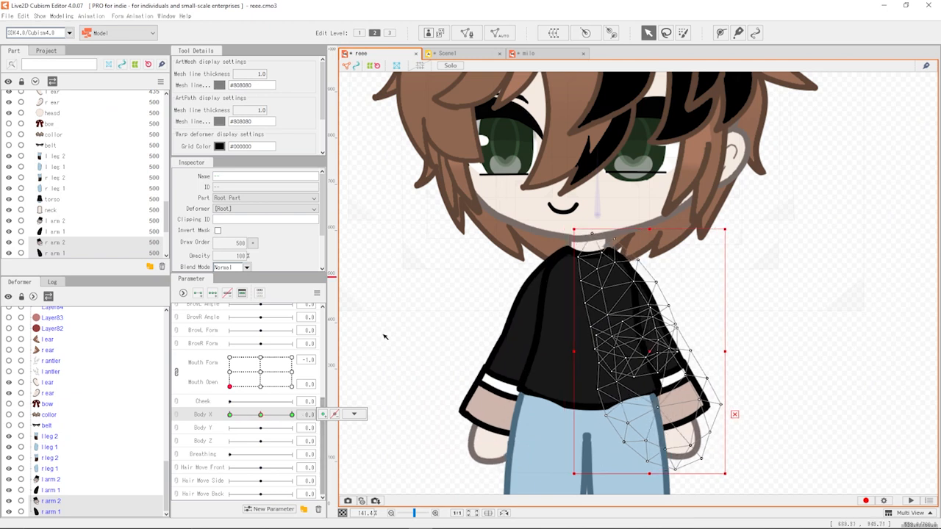
{"action": "left_click_drag", "start_coordinate": [332, 276], "coordinate": [332, 266]}
{"action": "left_click_drag", "start_coordinate": [652, 352], "coordinate": [663, 353]}
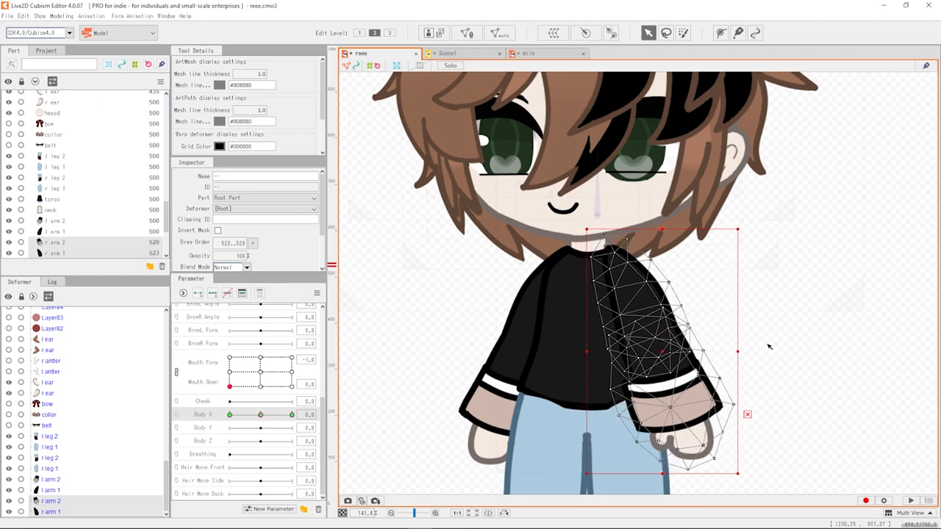
{"action": "left_click", "coordinate": [815, 345]}
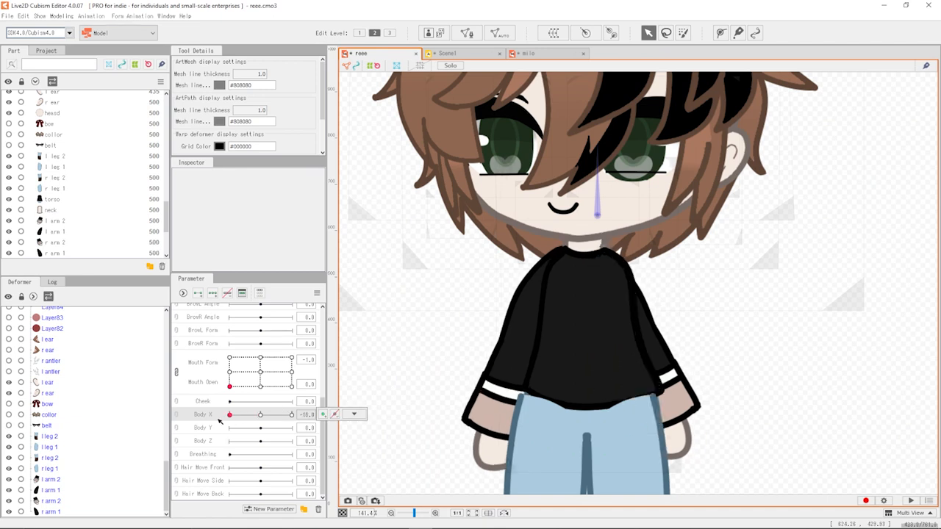
{"action": "left_click", "coordinate": [647, 353]}
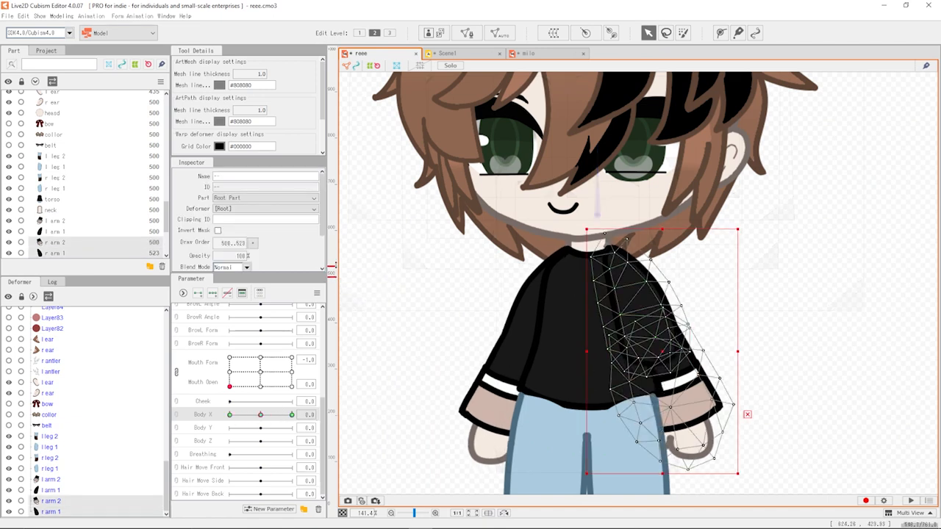
- At Body X -10, raise the draw order of "r arm 2" to 526 and "r arm 1" to 524, and move the arm outward over the torso
{"action": "left_click", "coordinate": [229, 415]}
{"action": "left_click_drag", "start_coordinate": [334, 277], "coordinate": [335, 265]}
{"action": "left_click_drag", "start_coordinate": [647, 352], "coordinate": [670, 352]}
{"action": "left_click_drag", "start_coordinate": [740, 476], "coordinate": [726, 482]}
{"action": "left_click", "coordinate": [762, 351]}
{"action": "mouse_move", "coordinate": [229, 414]}
{"action": "left_mouse_down"}
{"action": "mouse_move", "coordinate": [269, 434]}
{"action": "mouse_move", "coordinate": [229, 430]}
{"action": "left_mouse_up"}
{"action": "left_click", "coordinate": [654, 316]}
{"action": "left_click", "coordinate": [687, 375], "text": "shift"}
{"action": "left_click", "coordinate": [767, 306]}
- At Body X -10, rotate "l arm 1" and "l arm 2" slightly and preview the body turn between 0 and -10
{"action": "scroll", "coordinate": [577, 338], "scroll_direction": "down", "scroll_amount": 1}
{"action": "left_click", "coordinate": [65, 231]}
{"action": "left_click", "coordinate": [65, 221], "text": "ctrl"}
{"action": "scroll", "coordinate": [555, 343], "scroll_direction": "up", "scroll_amount": 2}
{"action": "left_click_drag", "start_coordinate": [637, 168], "coordinate": [651, 176]}
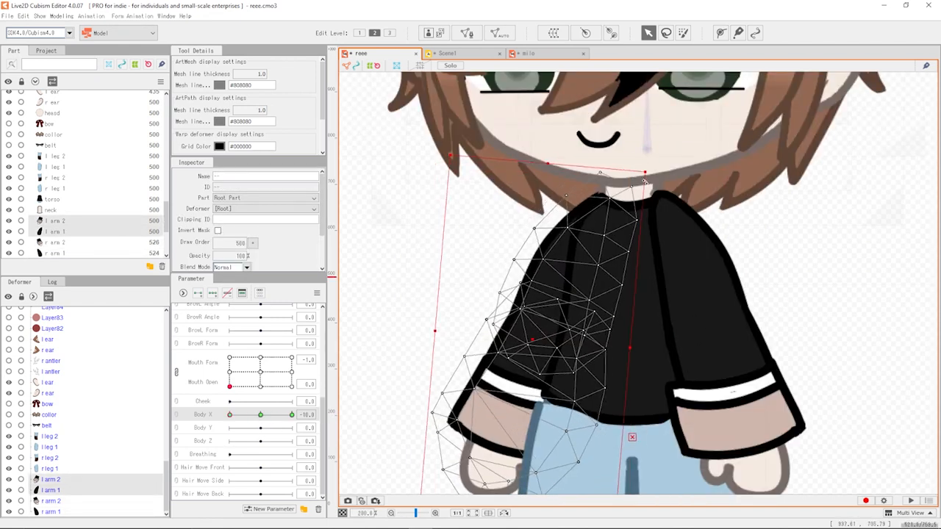
{"action": "scroll", "coordinate": [608, 348], "scroll_direction": "down", "scroll_amount": 3}
{"action": "left_click", "coordinate": [485, 447]}
{"action": "left_click", "coordinate": [261, 416]}
{"action": "left_click_drag", "start_coordinate": [260, 416], "coordinate": [187, 429]}
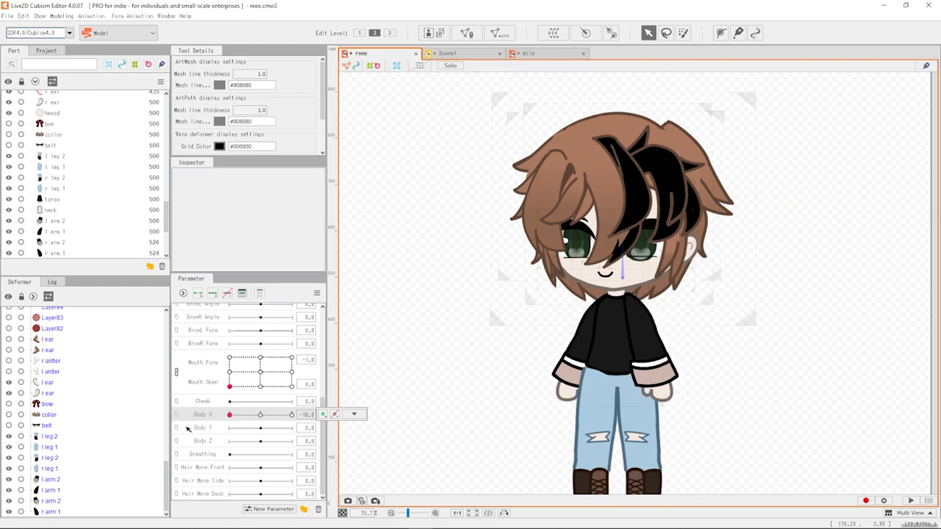
{"action": "left_click_drag", "start_coordinate": [260, 416], "coordinate": [261, 412]}
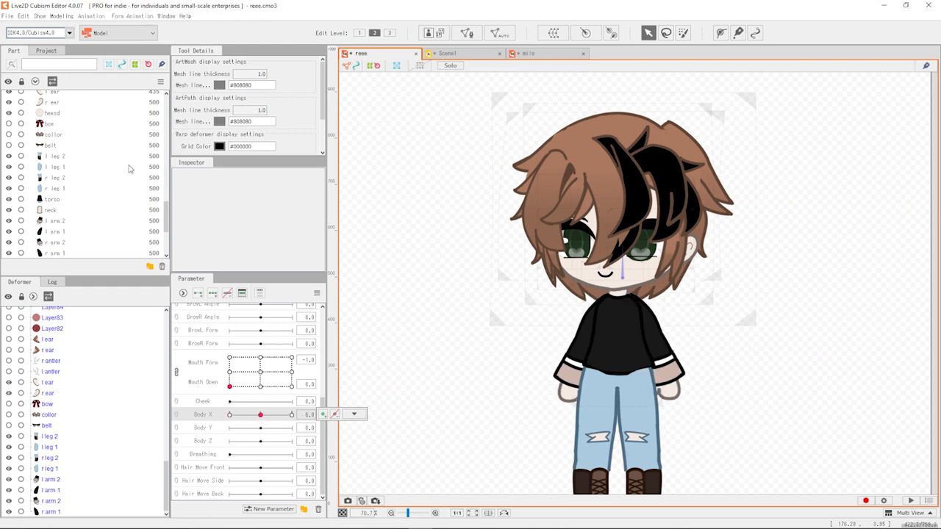
- Show the bow and collar and create a parent warp deformer for both with 2 × 2 Bezier divisions
{"action": "scroll", "coordinate": [128, 168], "scroll_direction": "up", "scroll_amount": 1}
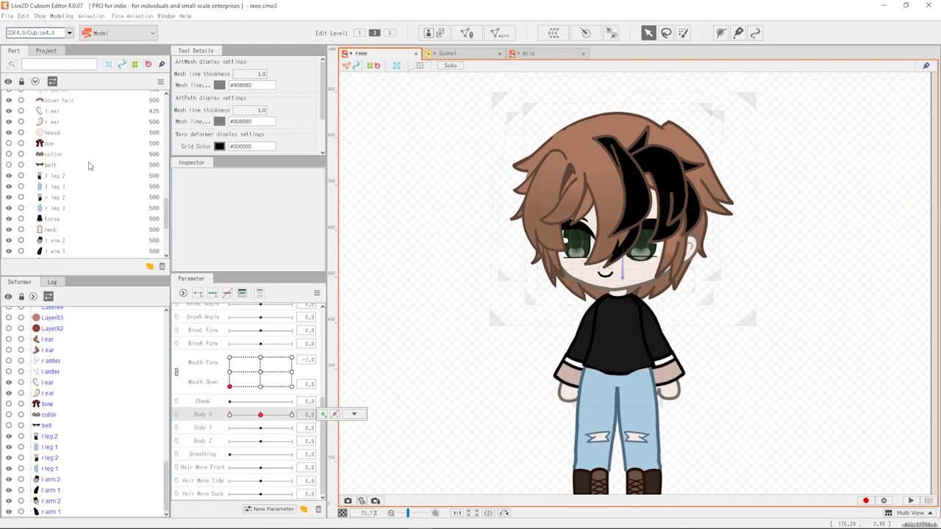
{"action": "left_click", "coordinate": [8, 153]}
{"action": "left_click", "coordinate": [52, 145]}
{"action": "left_click", "coordinate": [54, 154], "text": "ctrl"}
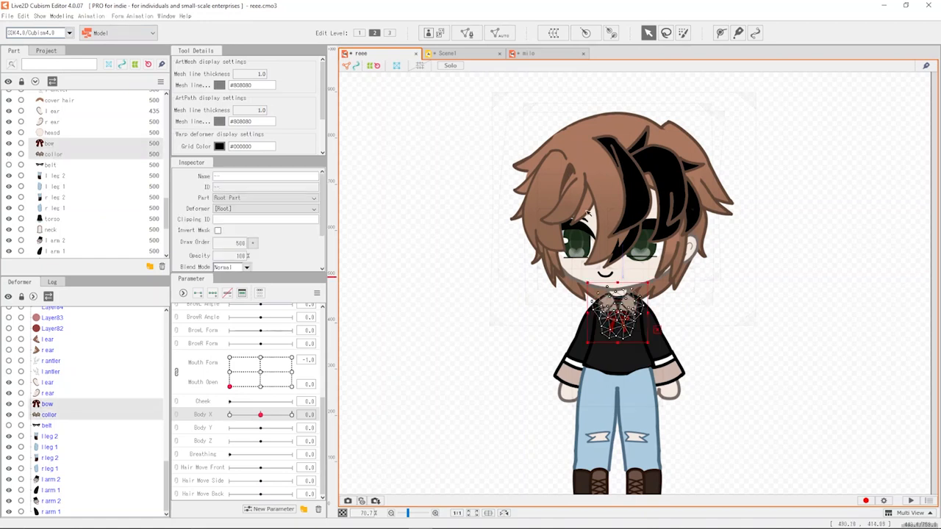
{"action": "scroll", "coordinate": [672, 211], "scroll_direction": "down", "scroll_amount": 2}
{"action": "scroll", "coordinate": [685, 275], "scroll_direction": "up", "scroll_amount": 3}
{"action": "left_click", "coordinate": [553, 33]}
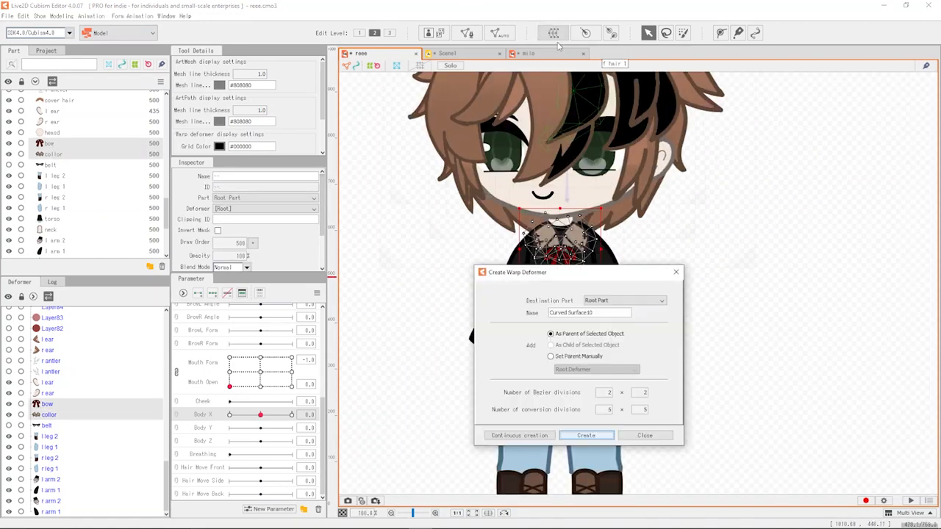
{"action": "left_click", "coordinate": [585, 435]}
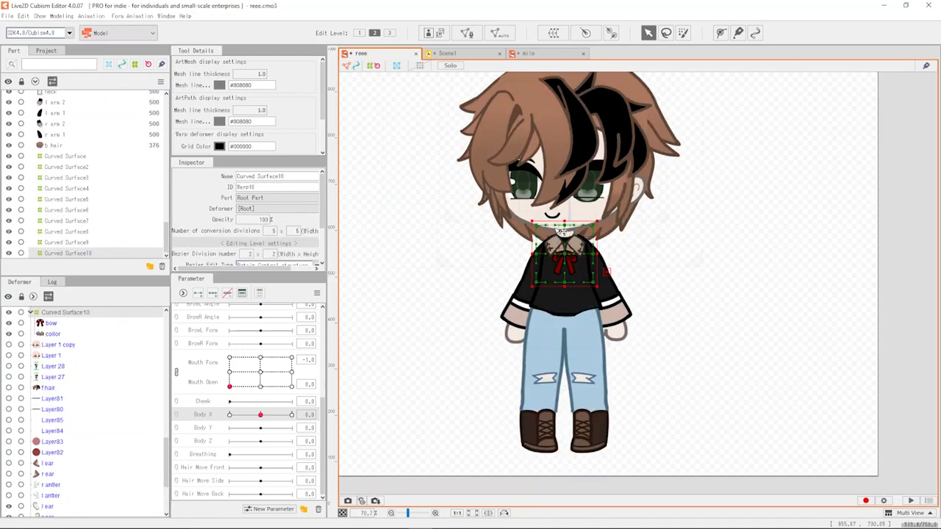
- Add three Body X keyforms to the bow and collar warp and shift its middle and lower center points left at -10
{"action": "scroll", "coordinate": [564, 232], "scroll_direction": "down", "scroll_amount": 1}
{"action": "scroll", "coordinate": [580, 328], "scroll_direction": "up", "scroll_amount": 4}
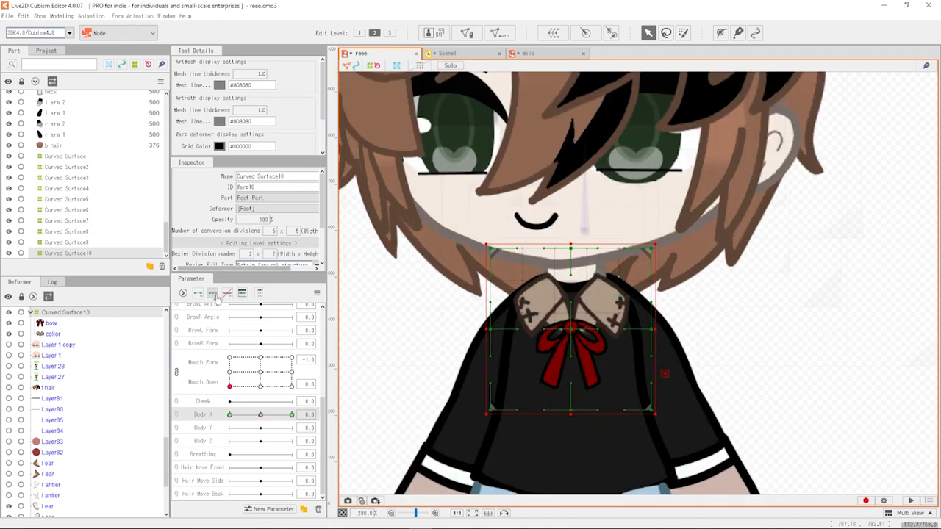
{"action": "left_click_drag", "start_coordinate": [260, 417], "coordinate": [209, 408]}
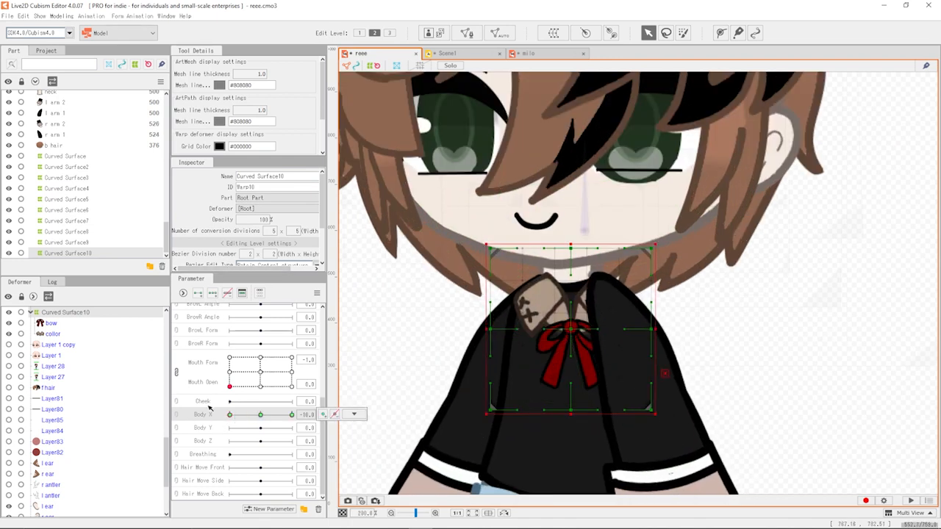
{"action": "left_click_drag", "start_coordinate": [571, 329], "coordinate": [542, 329]}
{"action": "left_click_drag", "start_coordinate": [566, 410], "coordinate": [535, 411]}
{"action": "left_click_drag", "start_coordinate": [567, 248], "coordinate": [567, 250]}
{"action": "left_click", "coordinate": [684, 338]}
{"action": "left_click_drag", "start_coordinate": [229, 415], "coordinate": [222, 424]}
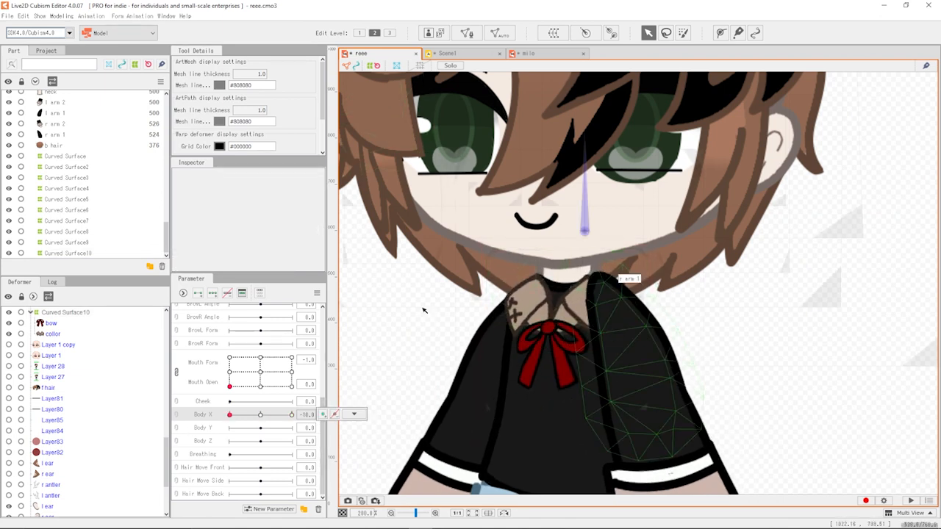
- Set the draw order of the bow and collar to 545 and preview the Body X turn
{"action": "scroll", "coordinate": [88, 169], "scroll_direction": "up", "scroll_amount": 5}
{"action": "left_click", "coordinate": [50, 162]}
{"action": "left_click", "coordinate": [53, 173], "text": "ctrl"}
{"action": "scroll", "coordinate": [566, 187], "scroll_direction": "down", "scroll_amount": 2}
{"action": "left_click", "coordinate": [621, 281]}
{"action": "left_click", "coordinate": [421, 340]}
{"action": "mouse_move", "coordinate": [260, 415]}
{"action": "left_mouse_down"}
{"action": "mouse_move", "coordinate": [227, 429]}
{"action": "mouse_move", "coordinate": [258, 428]}
{"action": "left_mouse_up"}
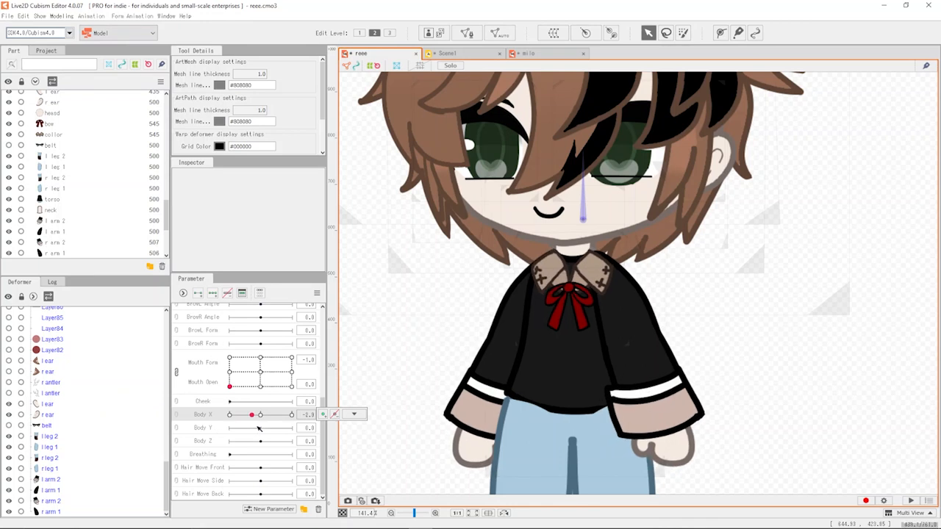
- Show the belt and give it its own parent warp deformer
{"action": "left_click", "coordinate": [9, 145]}
{"action": "left_click", "coordinate": [52, 147]}
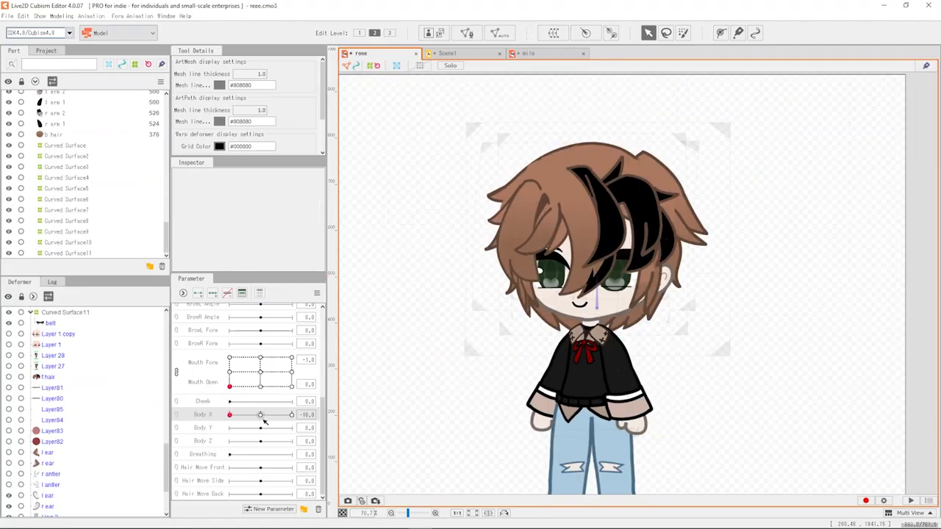
- Preview the Body X turn with the whole outfit and return Body X to 0
{"action": "mouse_move", "coordinate": [261, 419]}
{"action": "left_mouse_down"}
{"action": "mouse_move", "coordinate": [254, 424]}
{"action": "mouse_move", "coordinate": [269, 424]}
{"action": "mouse_move", "coordinate": [250, 425]}
{"action": "mouse_move", "coordinate": [255, 432]}
{"action": "mouse_move", "coordinate": [261, 418]}
{"action": "mouse_move", "coordinate": [220, 421]}
{"action": "mouse_move", "coordinate": [243, 418]}
{"action": "left_mouse_up"}
{"action": "scroll", "coordinate": [622, 379], "scroll_direction": "down", "scroll_amount": 3}
{"action": "scroll", "coordinate": [615, 395], "scroll_direction": "up", "scroll_amount": 3}
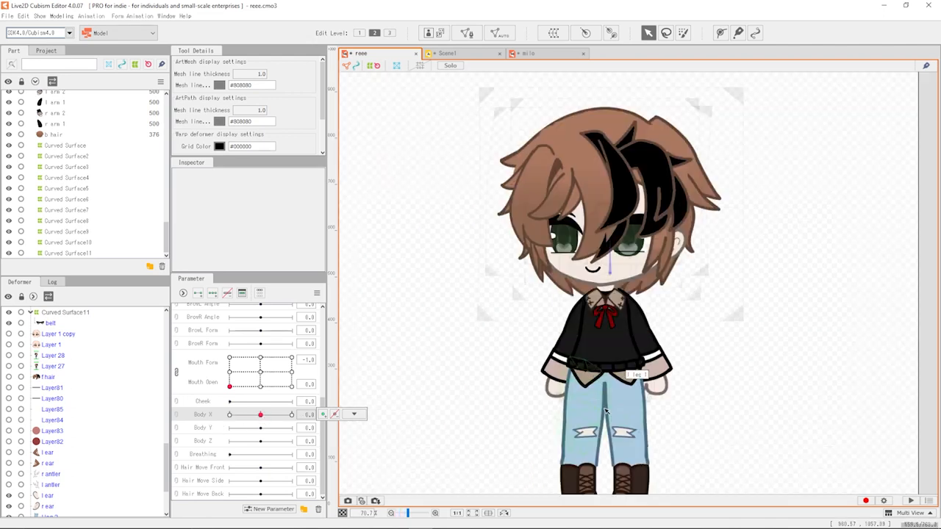
{"action": "left_click_drag", "start_coordinate": [260, 414], "coordinate": [209, 426]}
{"action": "left_click", "coordinate": [262, 416]}
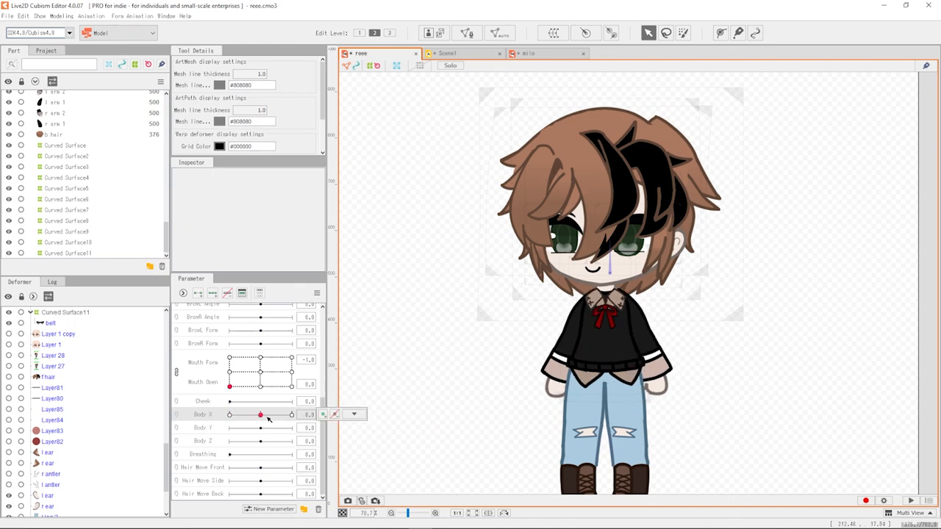
{"action": "scroll", "coordinate": [610, 434], "scroll_direction": "down", "scroll_amount": 3}
{"action": "scroll", "coordinate": [610, 438], "scroll_direction": "up", "scroll_amount": 3}
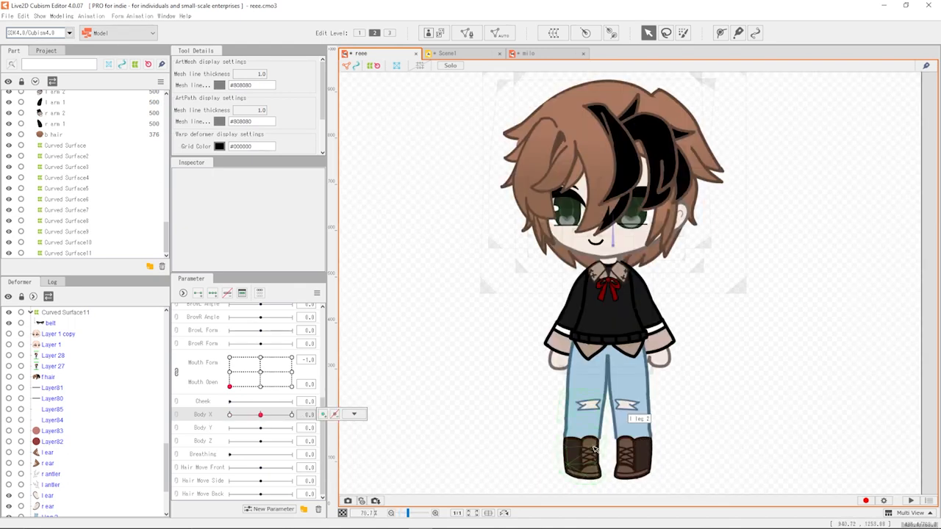
- Add three Body X keyforms to the l leg 2 mesh and set Body X to -10
{"action": "left_click", "coordinate": [595, 448]}
{"action": "scroll", "coordinate": [589, 439], "scroll_direction": "up", "scroll_amount": 3}
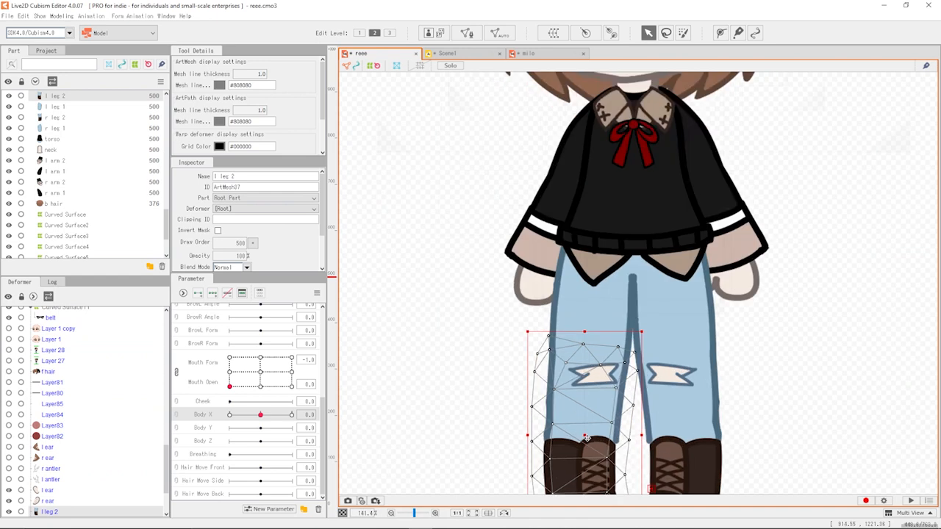
{"action": "scroll", "coordinate": [616, 435], "scroll_direction": "down", "scroll_amount": 3}
{"action": "scroll", "coordinate": [602, 440], "scroll_direction": "up", "scroll_amount": 3}
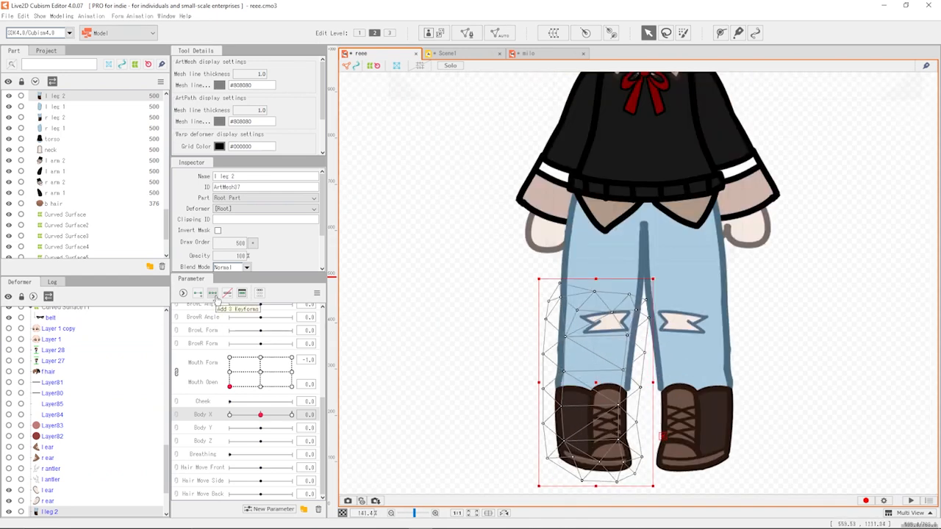
{"action": "left_click_drag", "start_coordinate": [258, 415], "coordinate": [178, 422]}
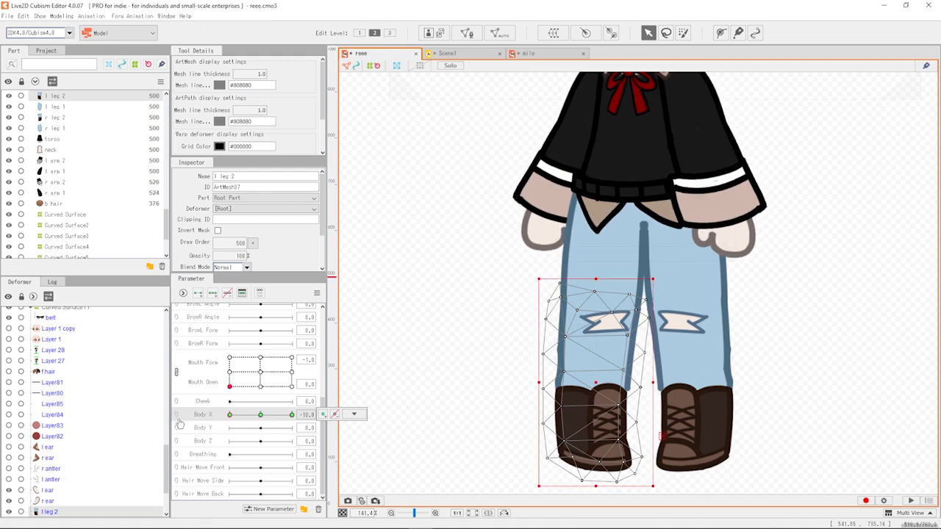
- Flip l leg 2 horizontally at Body X -10, move it back under the upper leg and rotate it slightly to line up
{"action": "left_click_drag", "start_coordinate": [652, 384], "coordinate": [451, 396]}
{"action": "left_click_drag", "start_coordinate": [496, 378], "coordinate": [746, 380]}
{"action": "left_click_drag", "start_coordinate": [639, 381], "coordinate": [635, 382]}
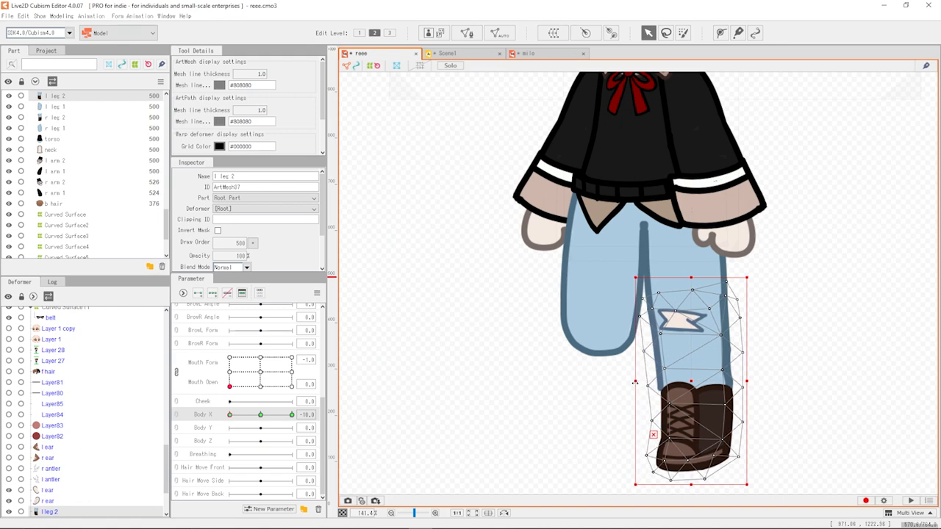
{"action": "left_click_drag", "start_coordinate": [691, 384], "coordinate": [608, 387]}
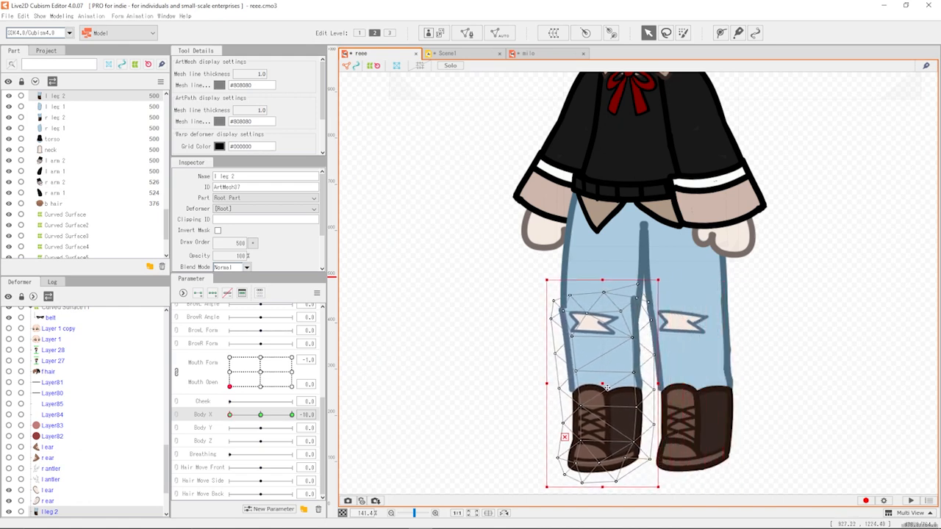
{"action": "left_click_drag", "start_coordinate": [661, 489], "coordinate": [657, 494]}
{"action": "left_click_drag", "start_coordinate": [607, 384], "coordinate": [603, 387]}
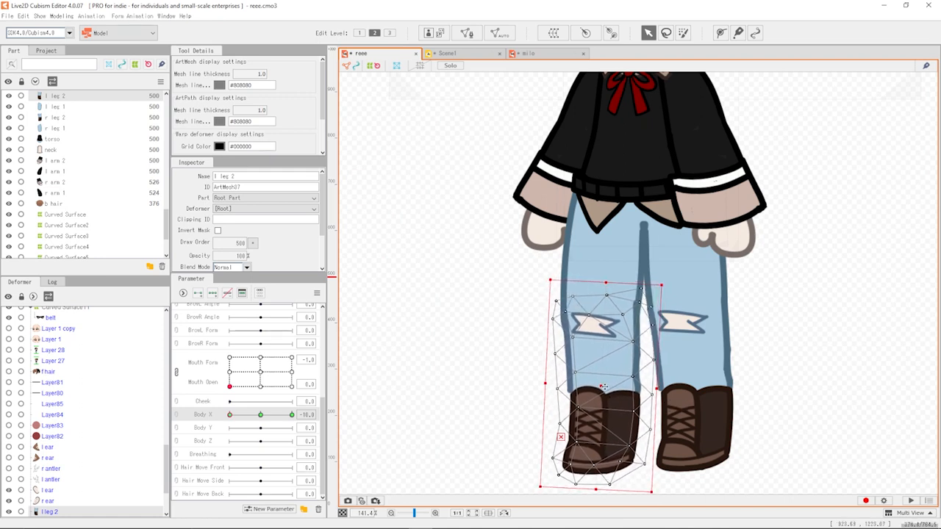
{"action": "left_click_drag", "start_coordinate": [658, 491], "coordinate": [654, 494]}
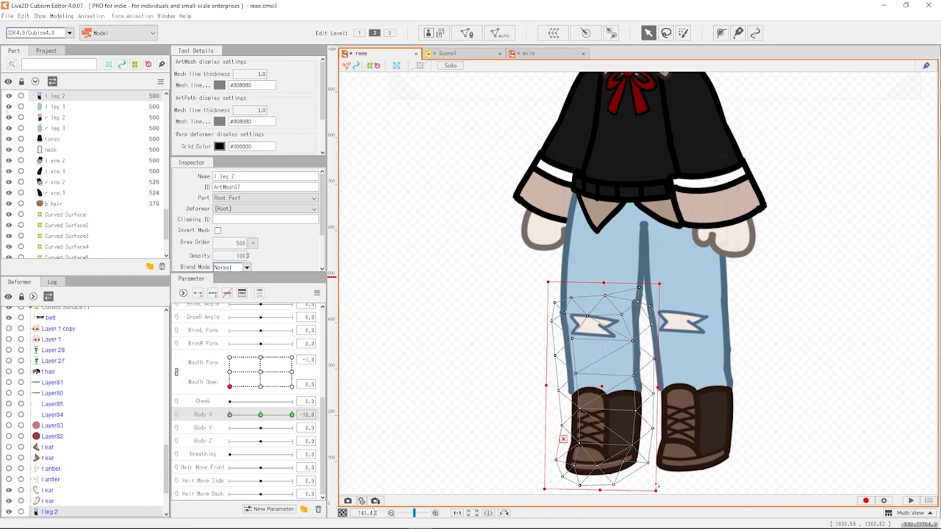
- Fine-tune the fit of the flipped lower leg and preview the Body X turn on the full character
{"action": "scroll", "coordinate": [718, 241], "scroll_direction": "down", "scroll_amount": 2}
{"action": "scroll", "coordinate": [718, 241], "scroll_direction": "up", "scroll_amount": 3}
{"action": "left_click_drag", "start_coordinate": [720, 241], "coordinate": [717, 239]}
{"action": "scroll", "coordinate": [630, 389], "scroll_direction": "down", "scroll_amount": 5}
{"action": "left_click", "coordinate": [529, 396]}
{"action": "left_click_drag", "start_coordinate": [230, 415], "coordinate": [212, 441]}
{"action": "scroll", "coordinate": [679, 386], "scroll_direction": "down", "scroll_amount": 5}
{"action": "scroll", "coordinate": [678, 386], "scroll_direction": "up", "scroll_amount": 5}
{"action": "scroll", "coordinate": [660, 373], "scroll_direction": "down", "scroll_amount": 2}
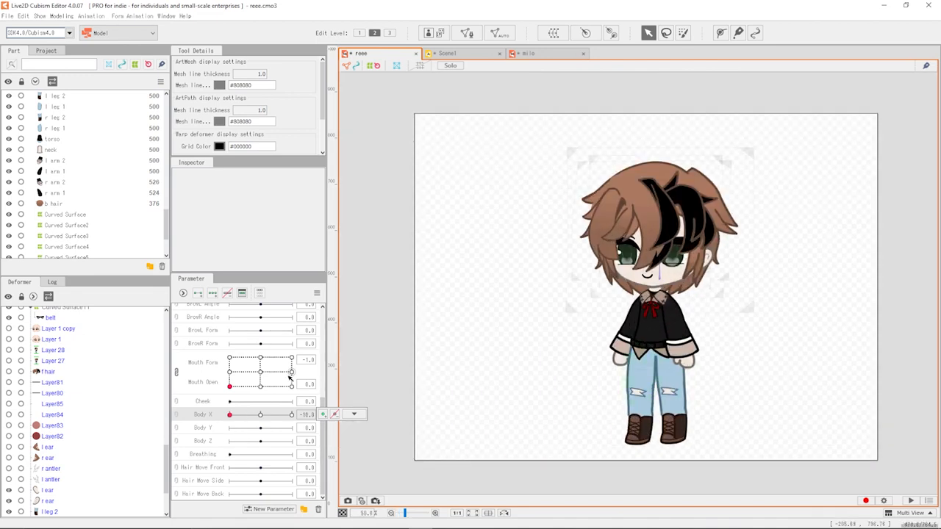
- Nudge the lower leg slightly left at Body X -10 and check the body turn again
{"action": "scroll", "coordinate": [669, 416], "scroll_direction": "up", "scroll_amount": 7}
{"action": "left_click", "coordinate": [669, 416]}
{"action": "scroll", "coordinate": [669, 416], "scroll_direction": "up", "scroll_amount": 1}
{"action": "left_click_drag", "start_coordinate": [669, 416], "coordinate": [667, 416]}
{"action": "left_click", "coordinate": [729, 320]}
{"action": "scroll", "coordinate": [729, 320], "scroll_direction": "down", "scroll_amount": 2}
{"action": "scroll", "coordinate": [391, 432], "scroll_direction": "down", "scroll_amount": 1}
{"action": "left_click_drag", "start_coordinate": [229, 416], "coordinate": [200, 428]}
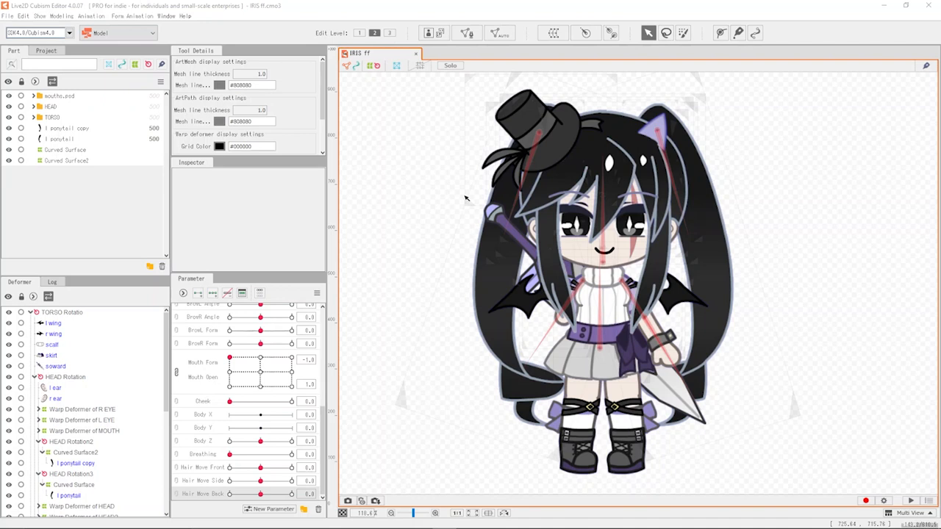
- Preview the Hair Move Front and Hair Move Side parameters on the IRIS ff model and return both to 0
{"action": "left_click", "coordinate": [257, 469]}
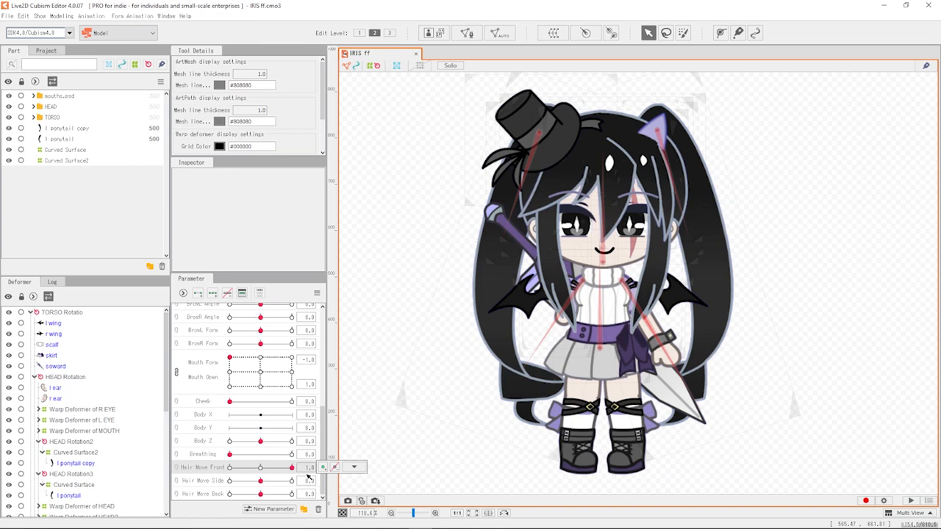
{"action": "left_click", "coordinate": [261, 480]}
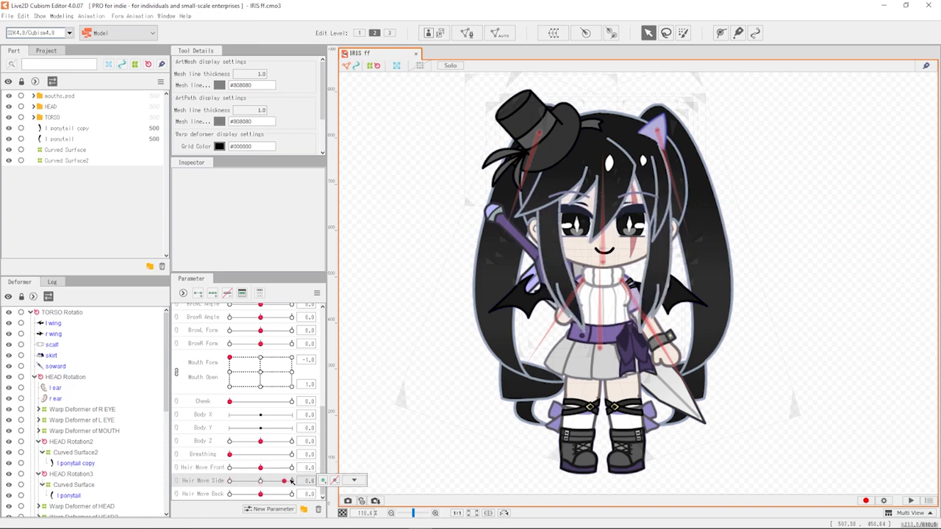
{"action": "left_click_drag", "start_coordinate": [262, 484], "coordinate": [258, 452]}
{"action": "left_click", "coordinate": [261, 482]}
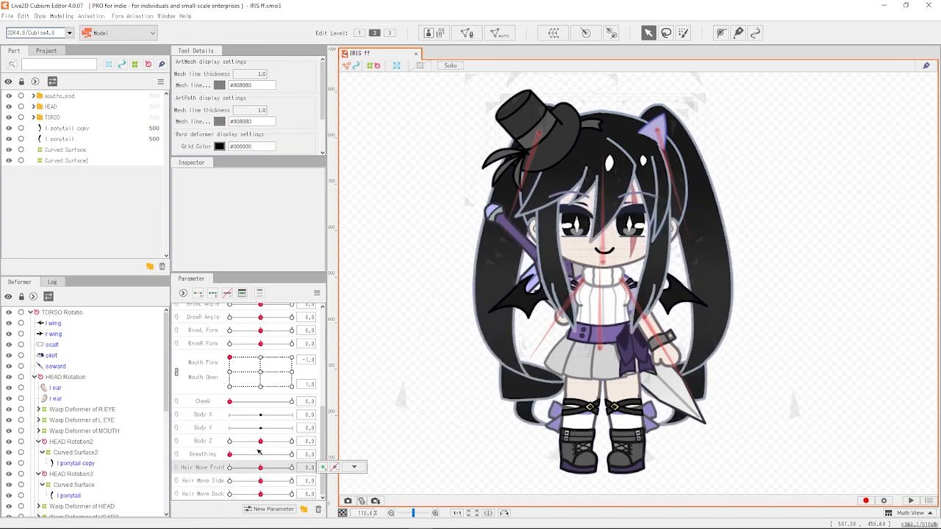
- Open the physics and scene blending settings for the IRIS ff model and enlarge the character in the preview
{"action": "left_click", "coordinate": [62, 15]}
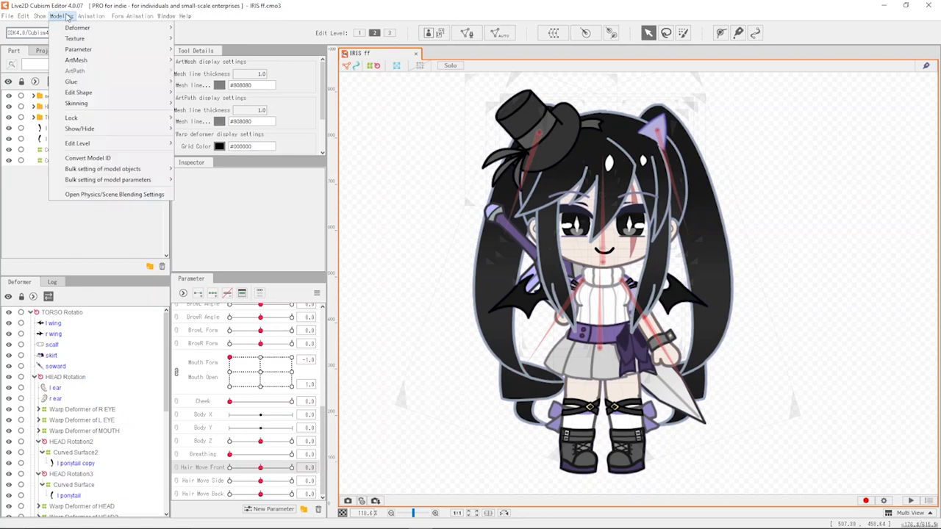
{"action": "left_click", "coordinate": [142, 196]}
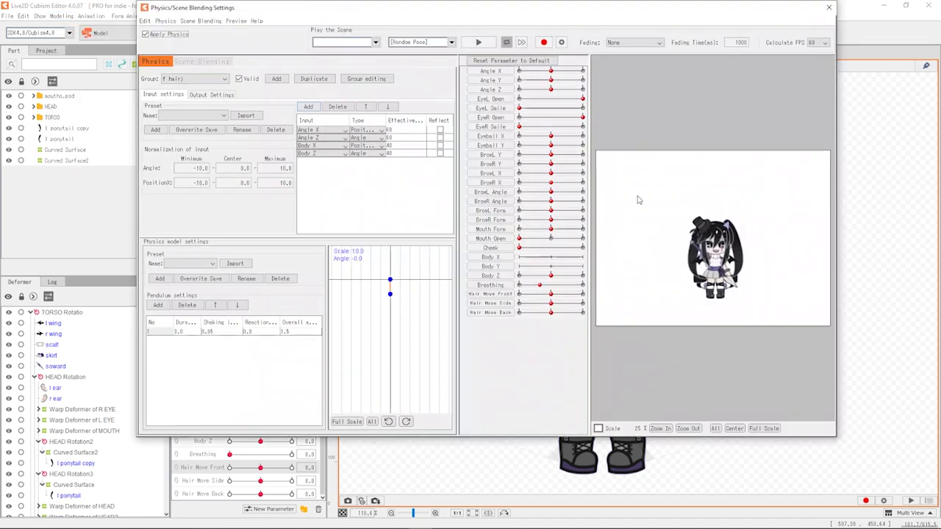
{"action": "scroll", "coordinate": [696, 234], "scroll_direction": "down", "scroll_amount": 3}
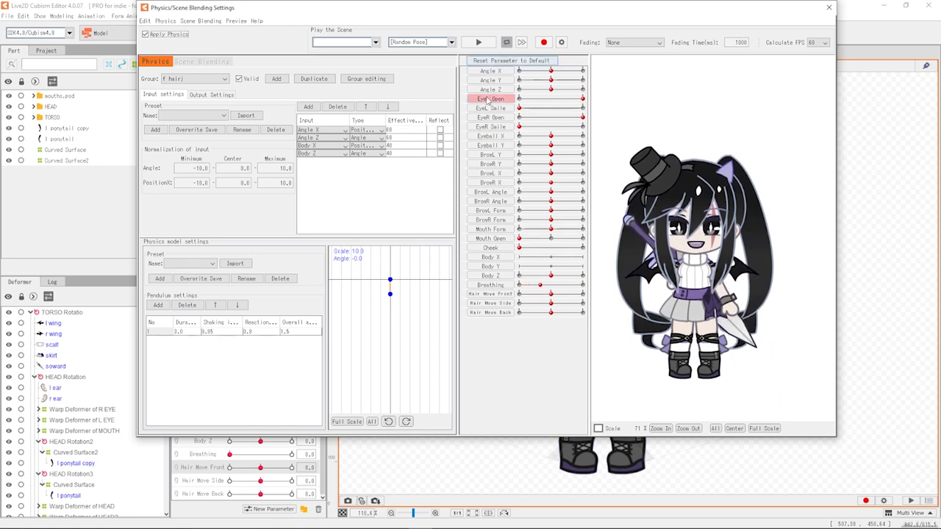
- Remove the existing physics groups, including the f hair one, to leave the group list empty
{"action": "left_click", "coordinate": [224, 79]}
{"action": "left_click", "coordinate": [268, 99]}
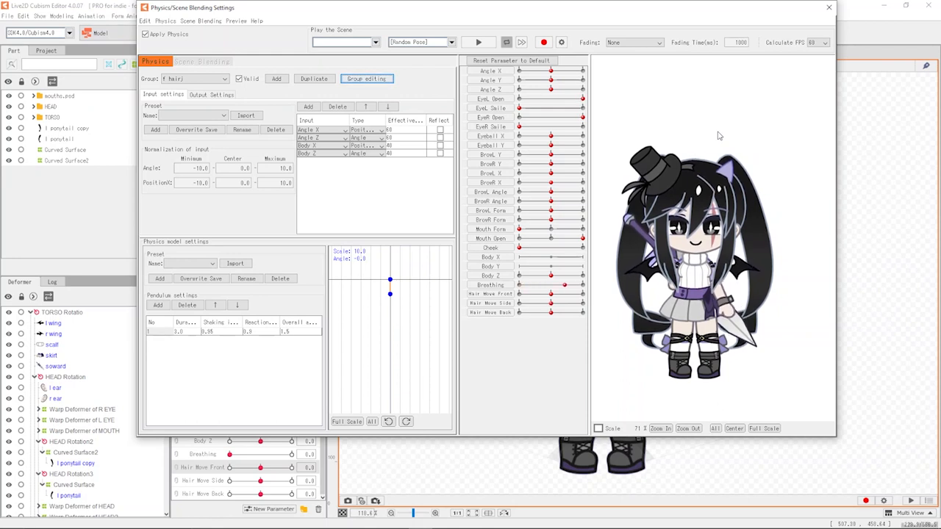
{"action": "left_click", "coordinate": [241, 79]}
{"action": "key", "text": "Return"}
{"action": "left_click", "coordinate": [241, 79]}
{"action": "left_click", "coordinate": [222, 79]}
{"action": "left_click", "coordinate": [202, 110]}
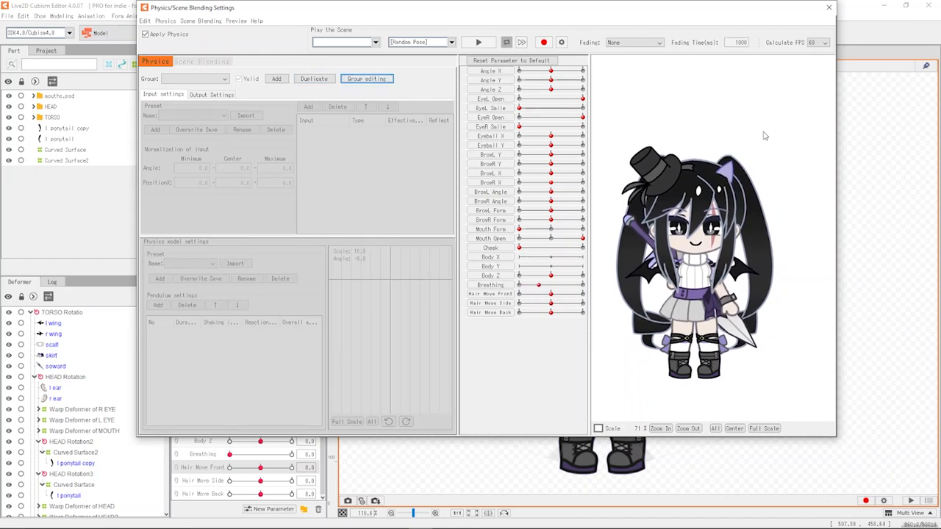
- Add a physics group named f hair with the Body Input input preset and the Hair (Long) physics model preset
{"action": "left_click", "coordinate": [276, 79]}
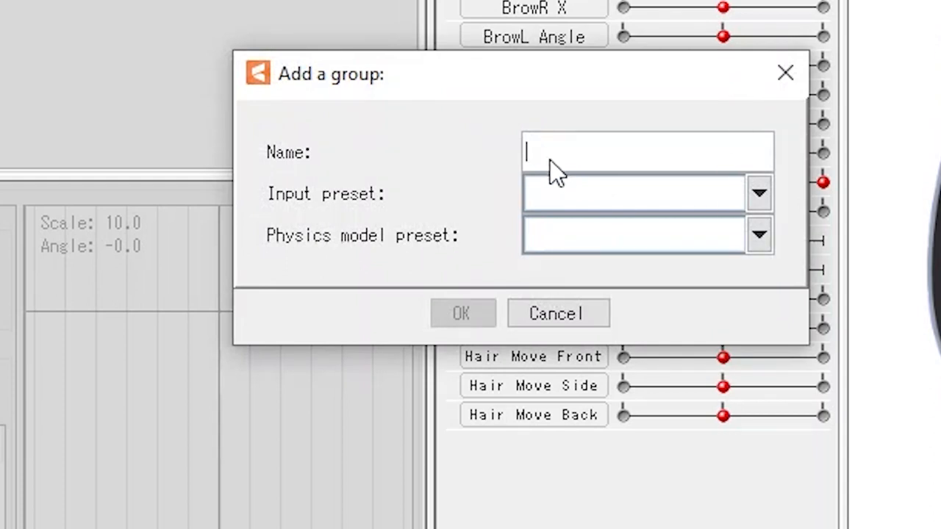
{"action": "type", "text": "f hair"}
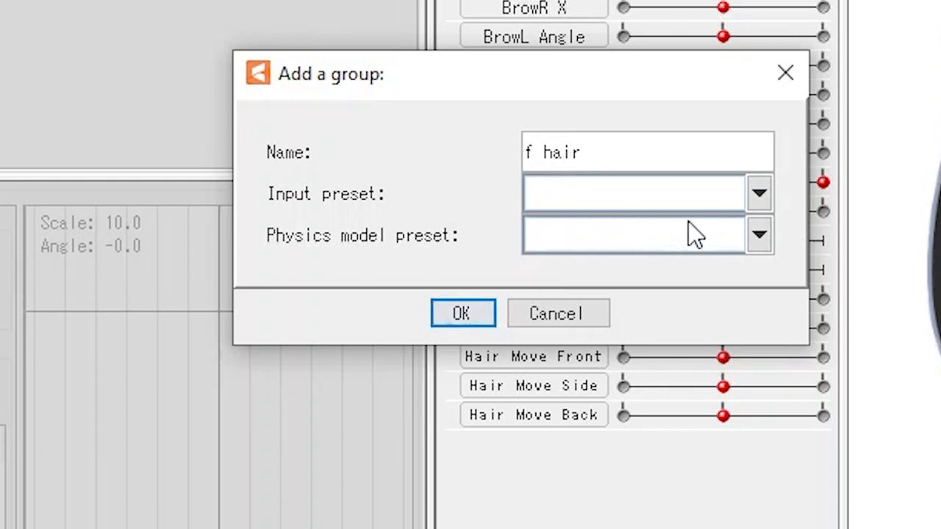
{"action": "left_click", "coordinate": [758, 196]}
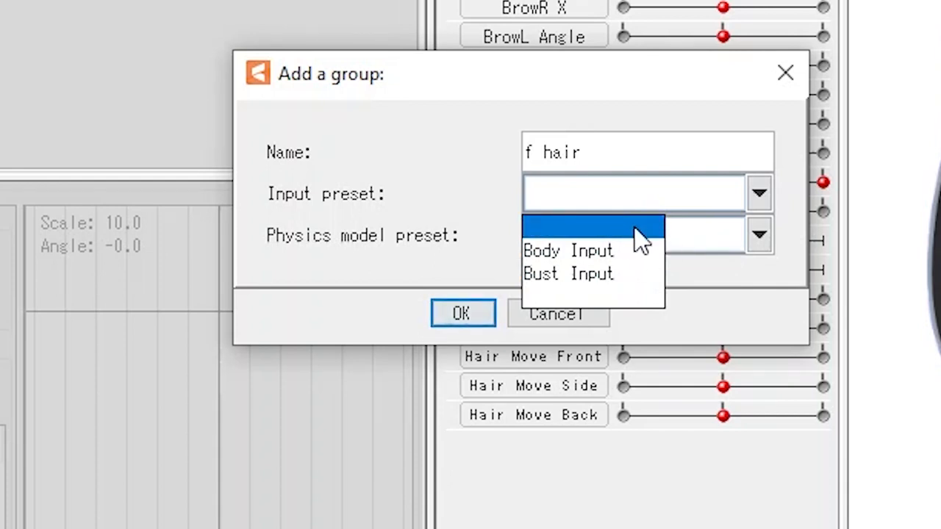
{"action": "left_click", "coordinate": [573, 251]}
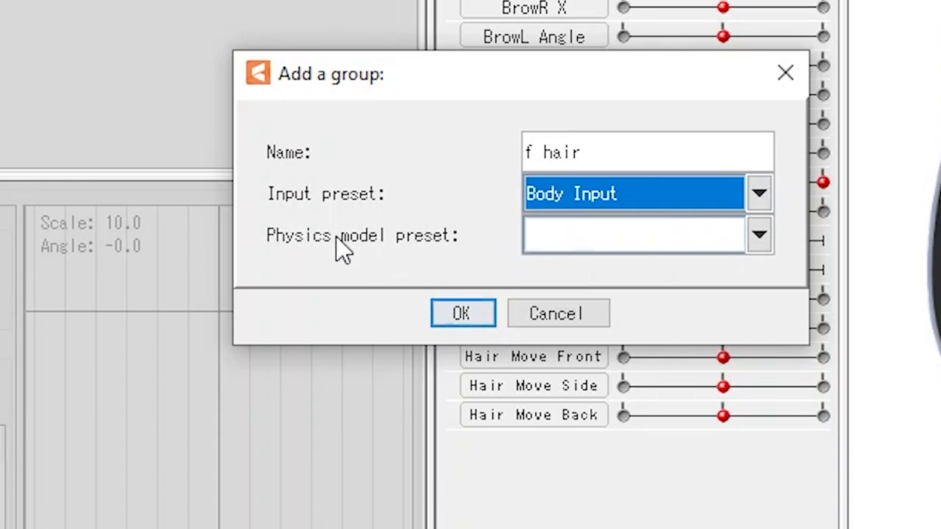
{"action": "left_click", "coordinate": [588, 241]}
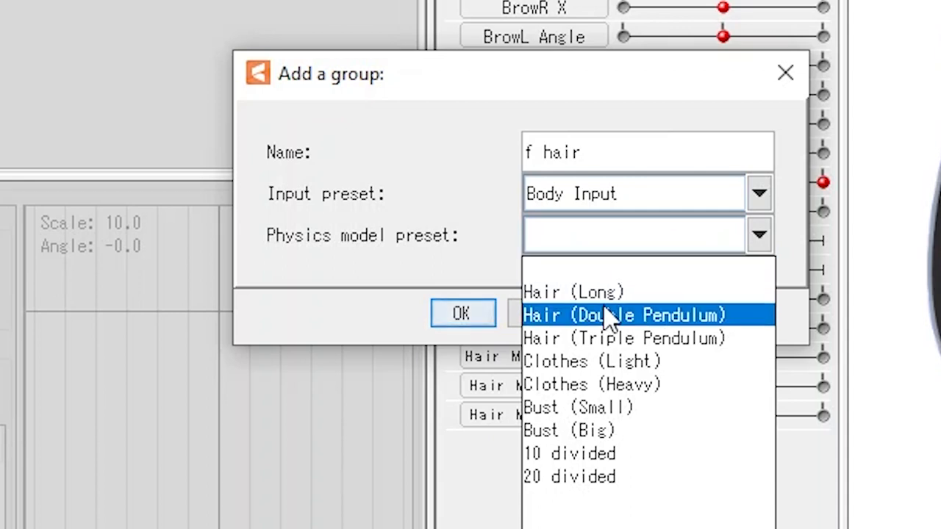
{"action": "left_click", "coordinate": [620, 291]}
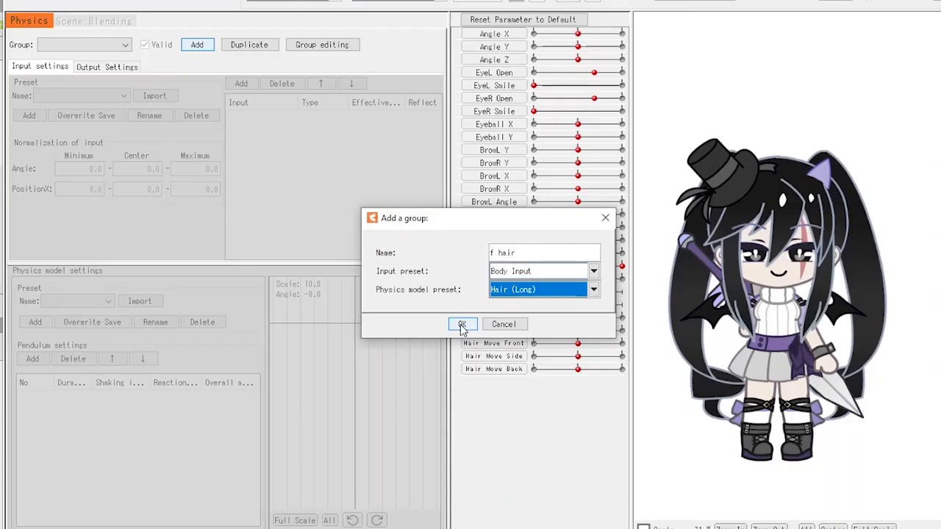
{"action": "left_click", "coordinate": [470, 316]}
- Test the pendulum by swinging the preview character, and change the f hair inputs to Angle X and Angle Z
{"action": "left_click_drag", "start_coordinate": [779, 247], "coordinate": [931, 268]}
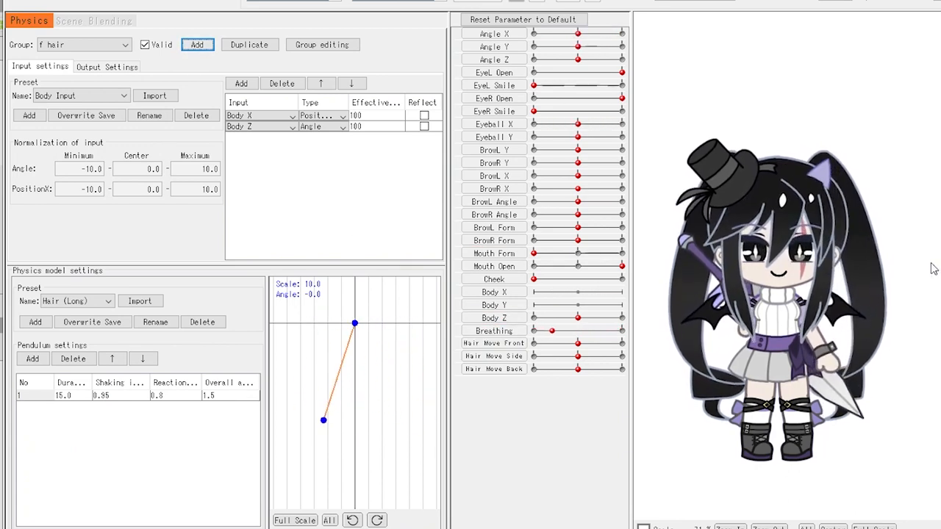
{"action": "left_click_drag", "start_coordinate": [779, 244], "coordinate": [528, 180]}
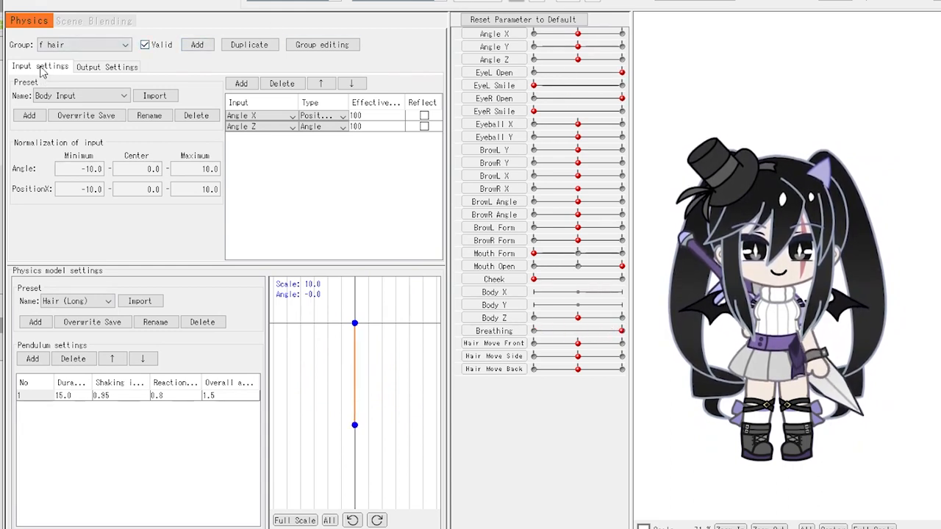
- Add Hair Move Front as the output parameter of the f hair group
{"action": "left_click", "coordinate": [114, 69]}
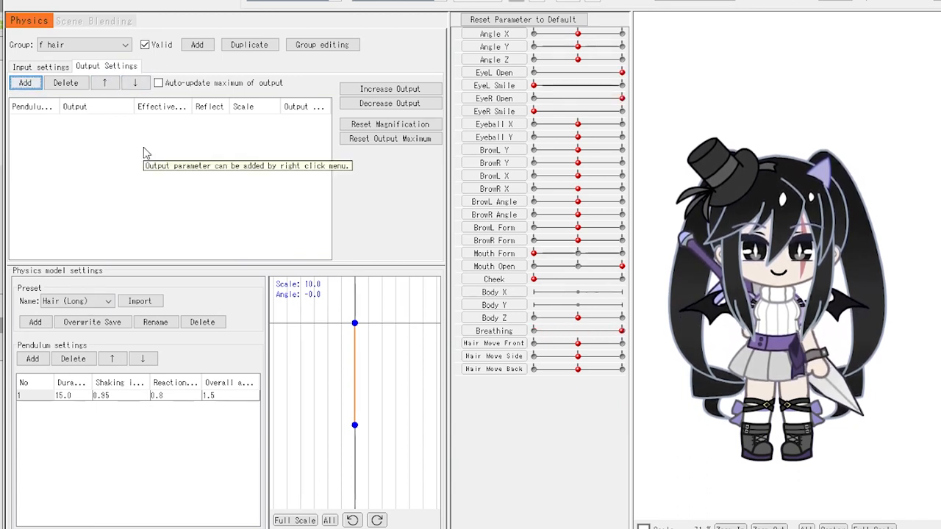
{"action": "left_click", "coordinate": [25, 83]}
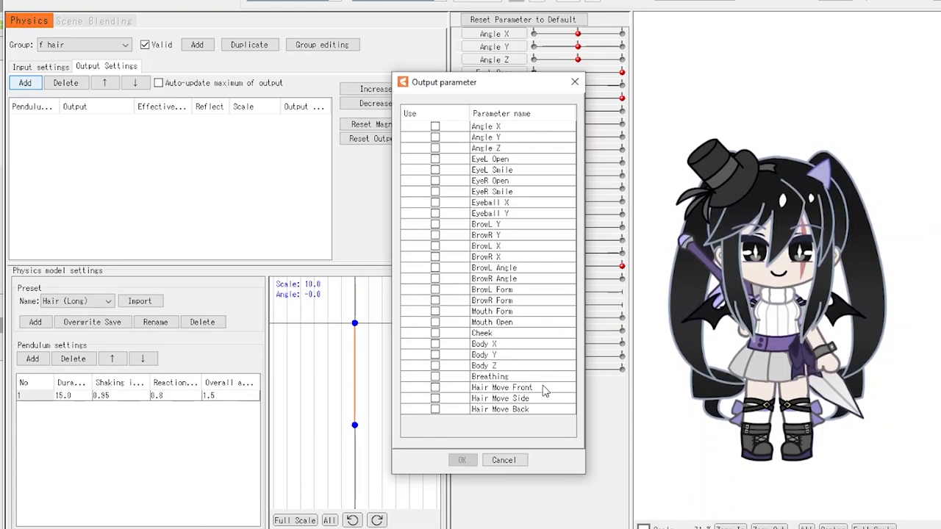
{"action": "left_click", "coordinate": [435, 387]}
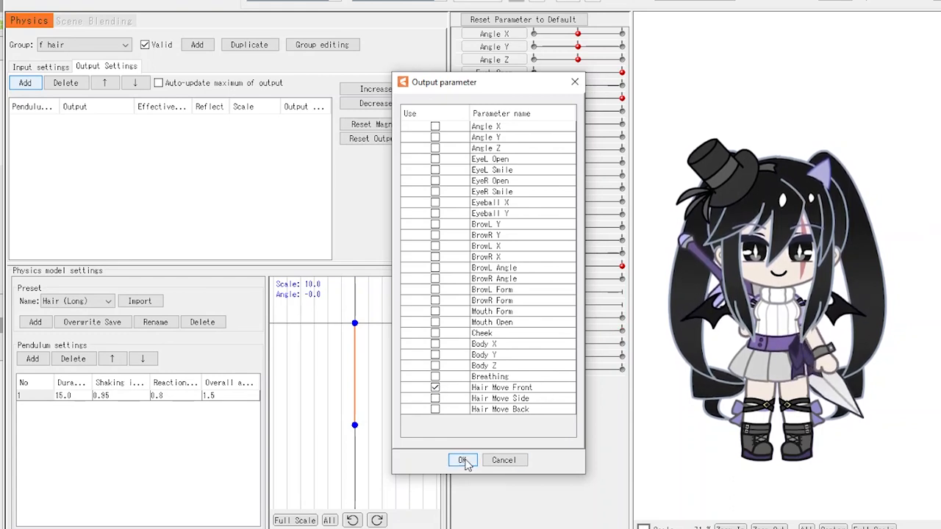
{"action": "left_click", "coordinate": [462, 460]}
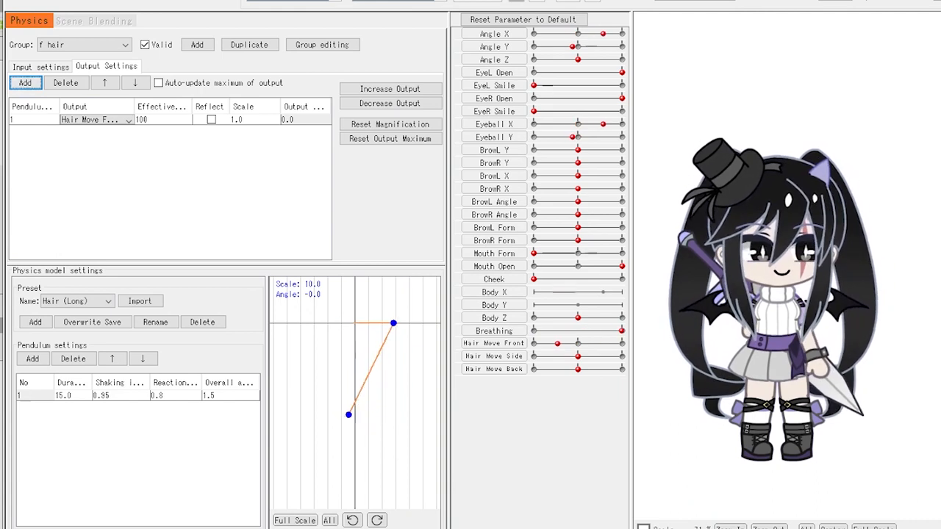
- Adjust all output magnification of the f hair physics group to fit the parameter range
{"action": "scroll", "coordinate": [781, 245], "scroll_direction": "up", "scroll_amount": 5}
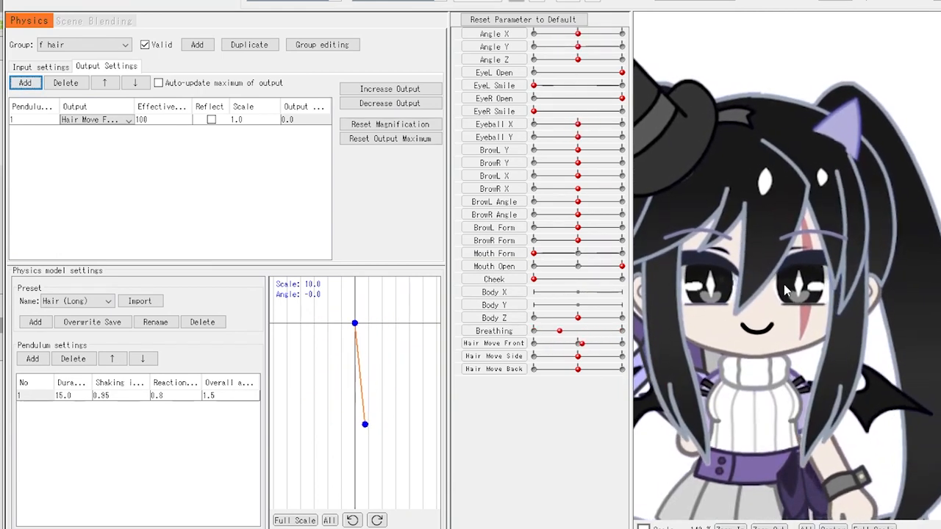
{"action": "scroll", "coordinate": [775, 293], "scroll_direction": "down", "scroll_amount": 5}
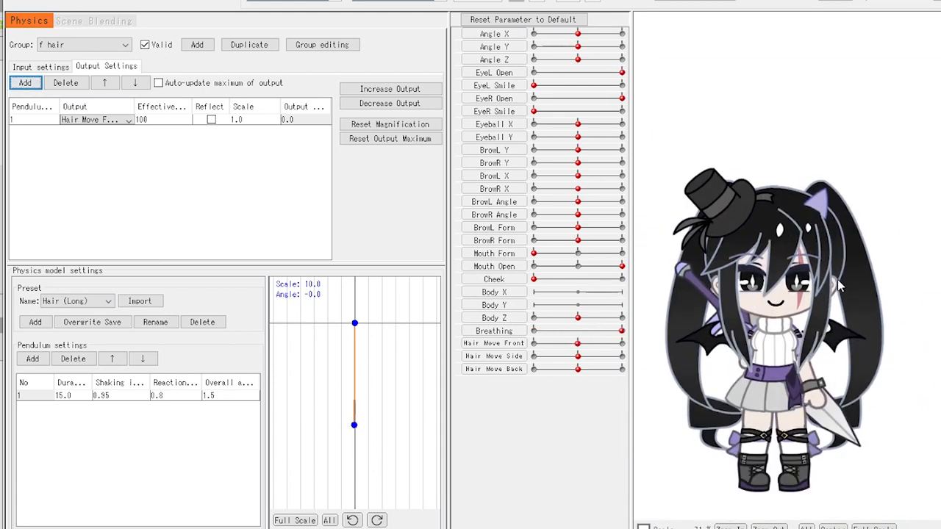
{"action": "left_click", "coordinate": [403, 91]}
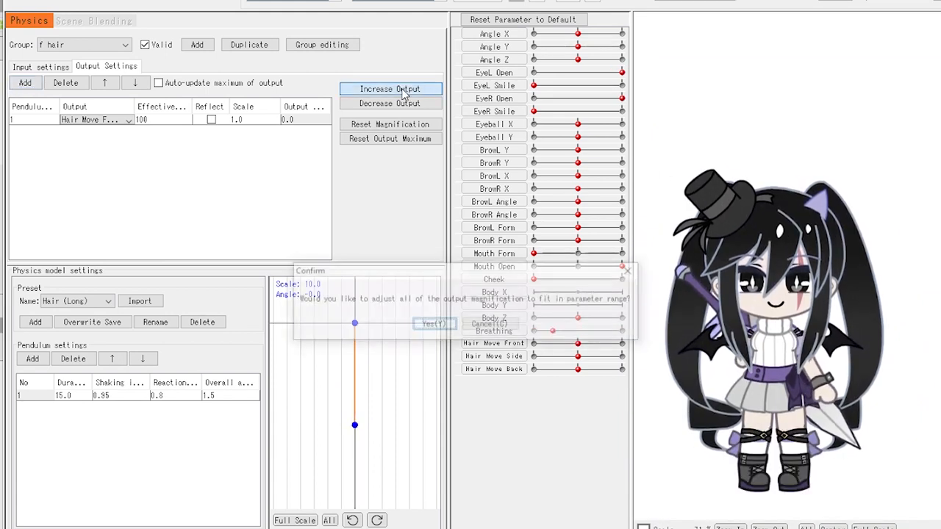
{"action": "left_click", "coordinate": [433, 324]}
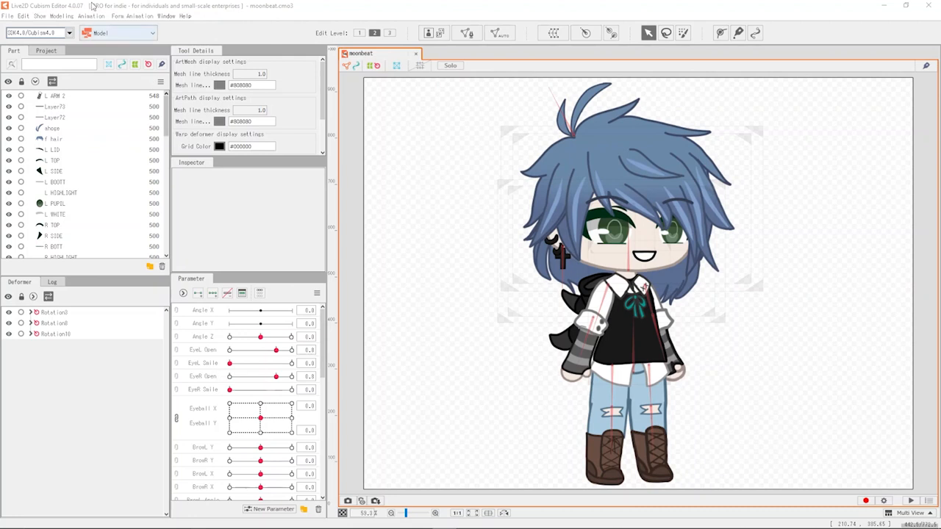
- Switch the moonbeat model to animation mode with the SDK (Unity) target and extend the model's track to the end of the scene
{"action": "left_click", "coordinate": [144, 37]}
{"action": "left_click", "coordinate": [141, 60]}
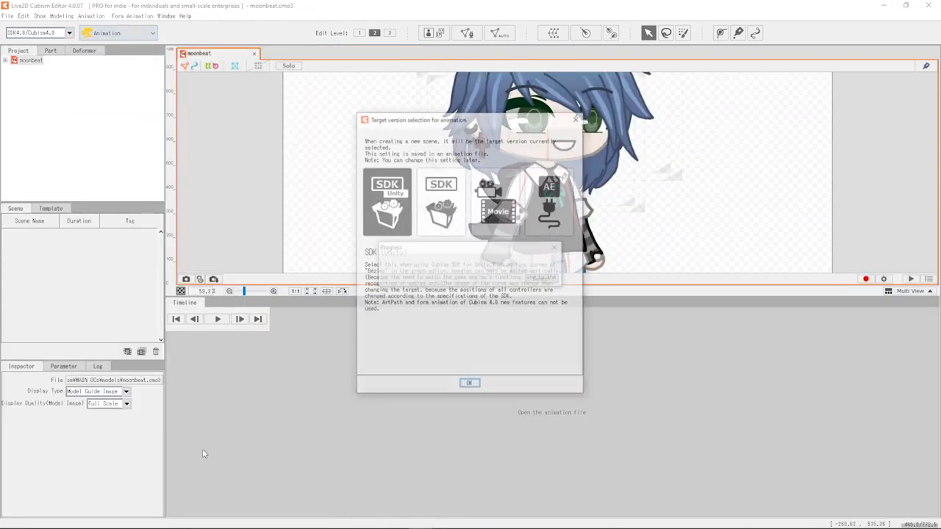
{"action": "left_click", "coordinate": [469, 383]}
{"action": "left_click_drag", "start_coordinate": [592, 350], "coordinate": [838, 350]}
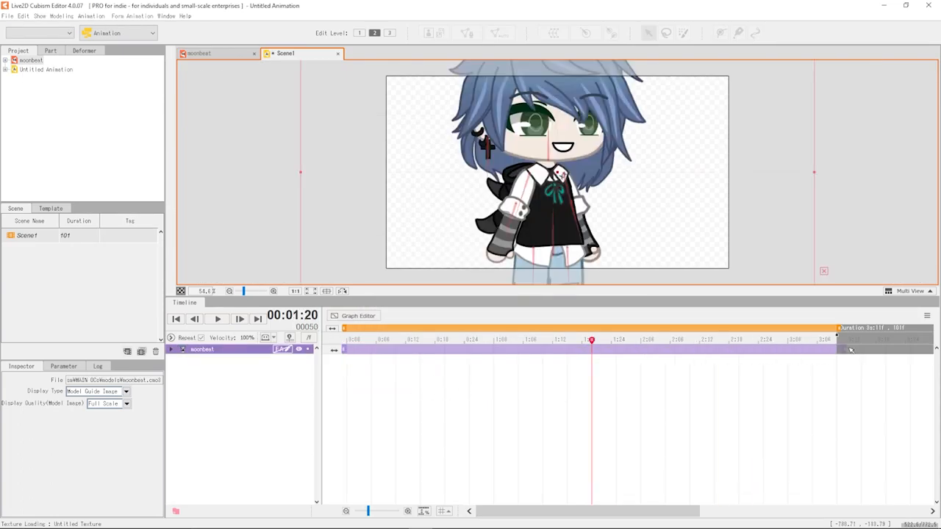
- Set the frame rate of Scene1 to 60
{"action": "left_click", "coordinate": [25, 237]}
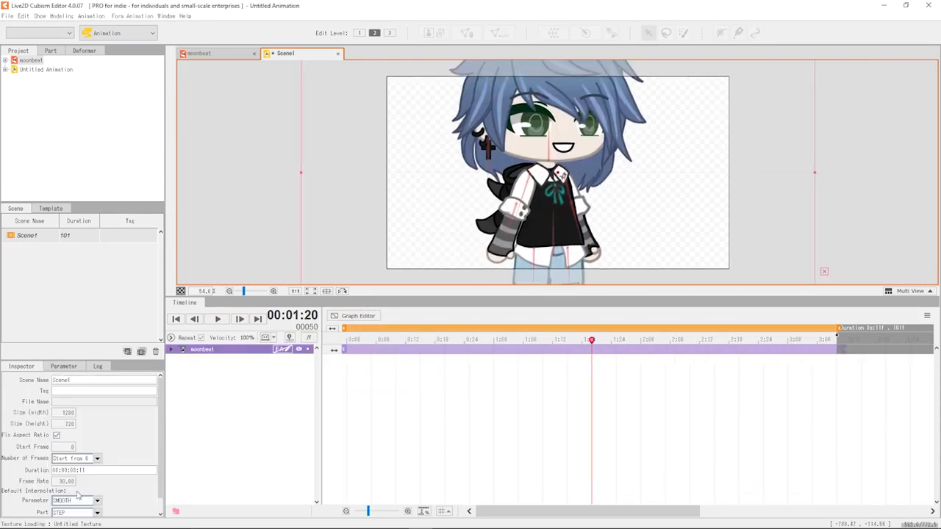
{"action": "type", "text": "60"}
{"action": "key", "text": "Return"}
- Scale the moonbeat model down to about half size so the whole character fits the scene canvas
{"action": "scroll", "coordinate": [565, 196], "scroll_direction": "down", "scroll_amount": 2}
{"action": "left_click_drag", "start_coordinate": [432, 86], "coordinate": [494, 133]}
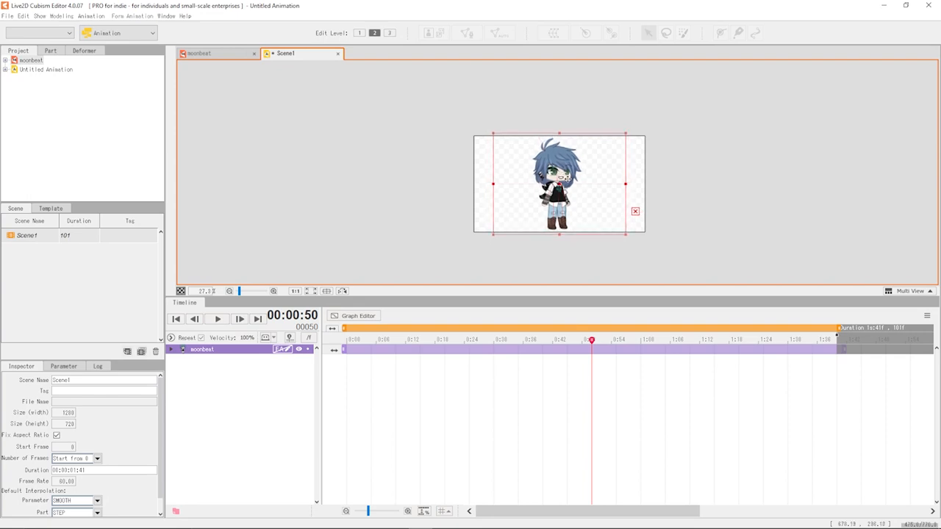
{"action": "scroll", "coordinate": [588, 166], "scroll_direction": "down", "scroll_amount": 3}
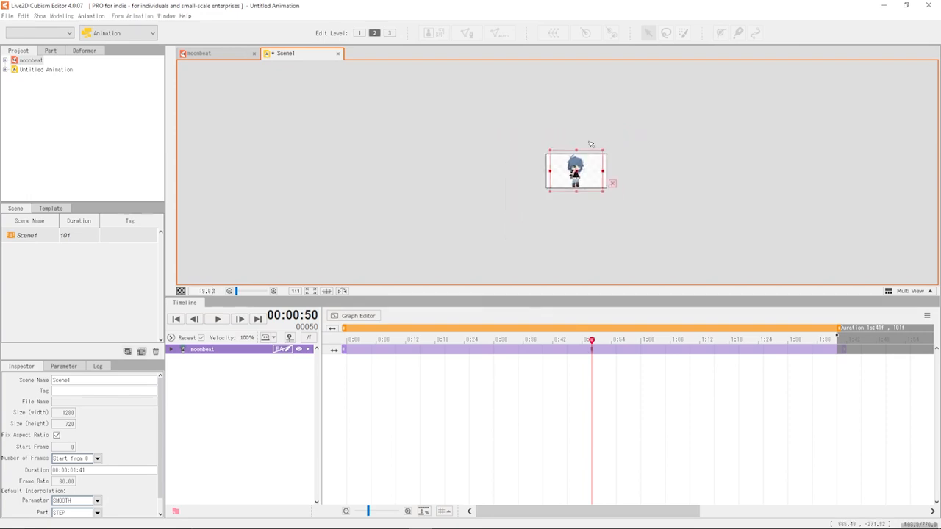
{"action": "scroll", "coordinate": [591, 144], "scroll_direction": "up", "scroll_amount": 3}
{"action": "scroll", "coordinate": [547, 233], "scroll_direction": "down", "scroll_amount": 2}
- Extend the scene duration to 00:00:03:57, stretch the moonbeat track past its end, and return the playhead to frame 0
{"action": "mouse_move", "coordinate": [837, 332]}
{"action": "left_mouse_down"}
{"action": "mouse_move", "coordinate": [926, 332]}
{"action": "mouse_move", "coordinate": [844, 332]}
{"action": "left_mouse_up"}
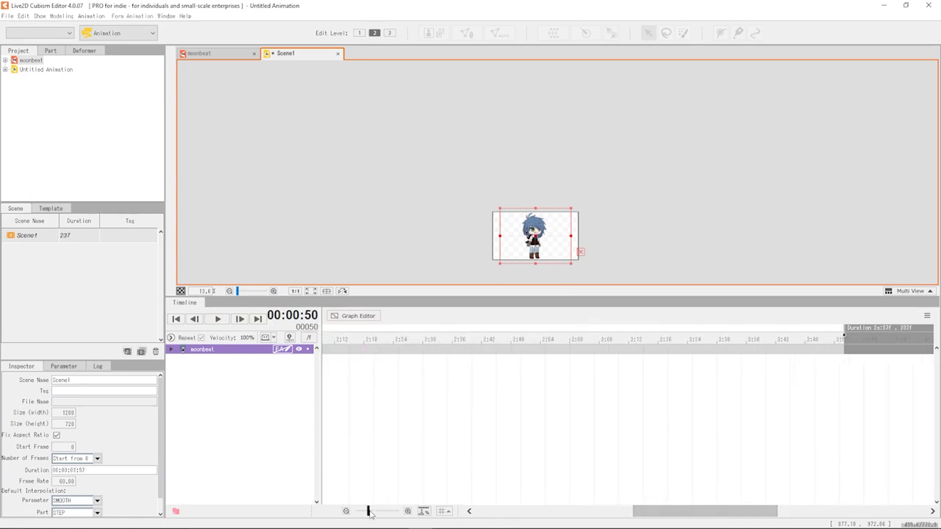
{"action": "scroll", "coordinate": [370, 512], "scroll_direction": "down", "scroll_amount": 2}
{"action": "left_click_drag", "start_coordinate": [691, 512], "coordinate": [562, 512]}
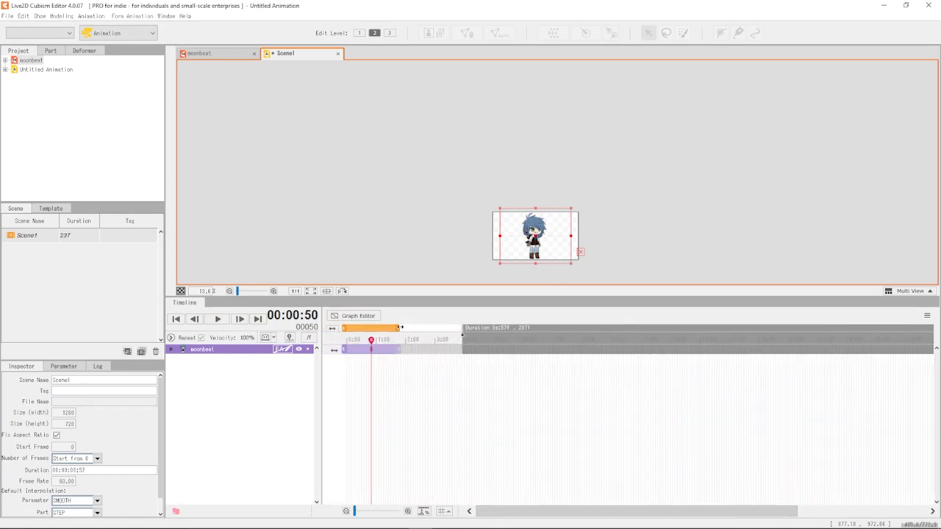
{"action": "left_click_drag", "start_coordinate": [401, 352], "coordinate": [463, 352]}
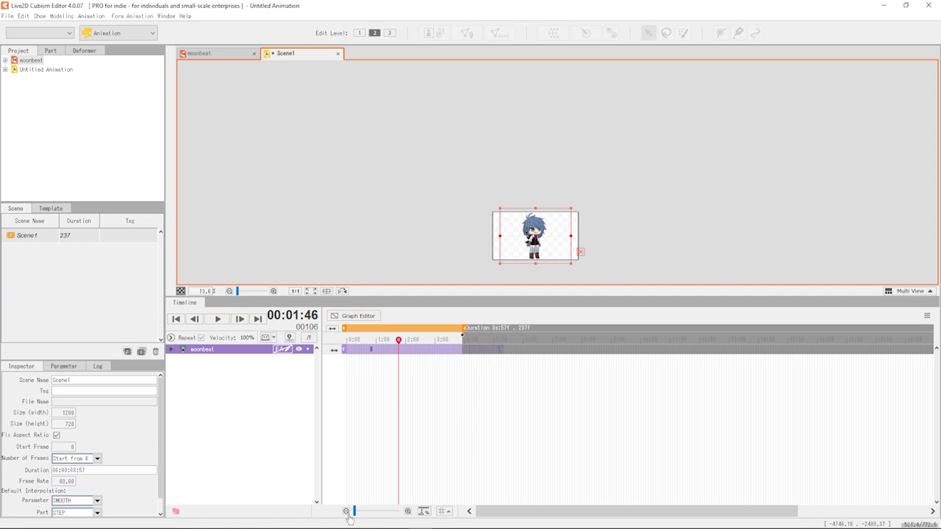
{"action": "scroll", "coordinate": [364, 516], "scroll_direction": "up", "scroll_amount": 1}
{"action": "left_click_drag", "start_coordinate": [574, 522], "coordinate": [515, 522]}
{"action": "left_click", "coordinate": [348, 341]}
{"action": "scroll", "coordinate": [556, 223], "scroll_direction": "down", "scroll_amount": 2}
{"action": "scroll", "coordinate": [556, 223], "scroll_direction": "up", "scroll_amount": 5}
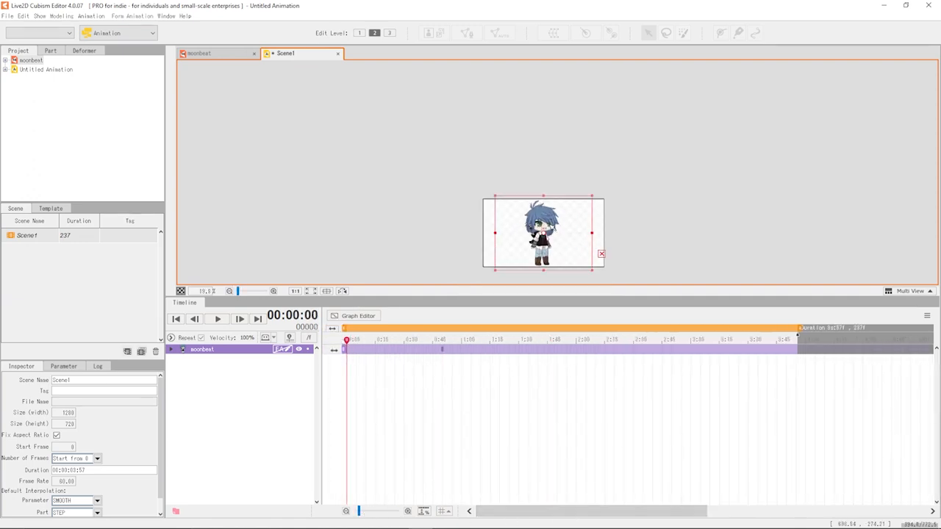
{"action": "scroll", "coordinate": [523, 187], "scroll_direction": "up", "scroll_amount": 2}
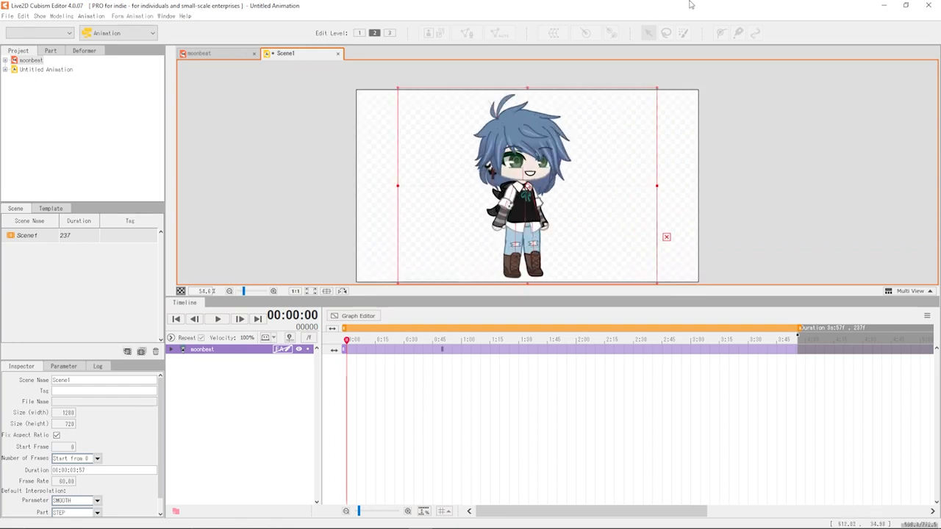
- Shrink the editor window and switch to Gacha Club to put the moonbeat character in the first Walking pose as reference
{"action": "left_click_drag", "start_coordinate": [658, 7], "coordinate": [676, 37]}
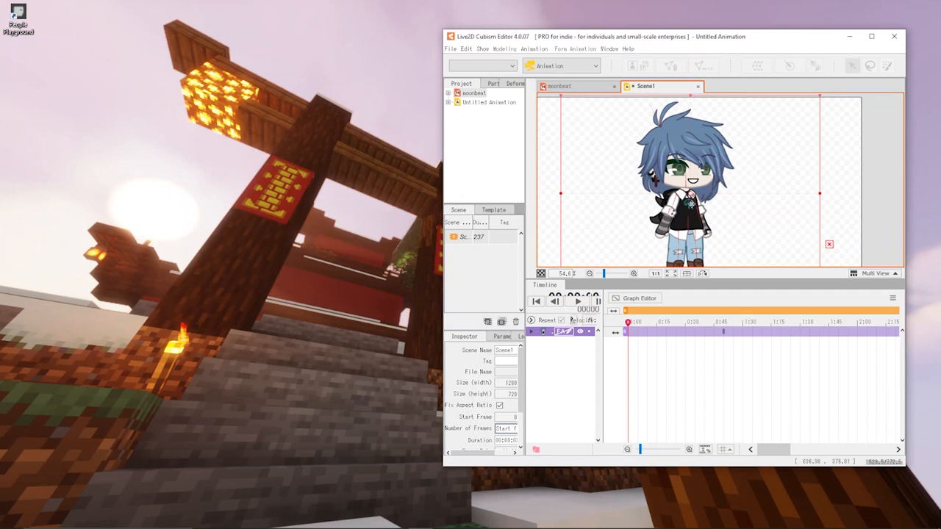
{"action": "left_click", "coordinate": [372, 519]}
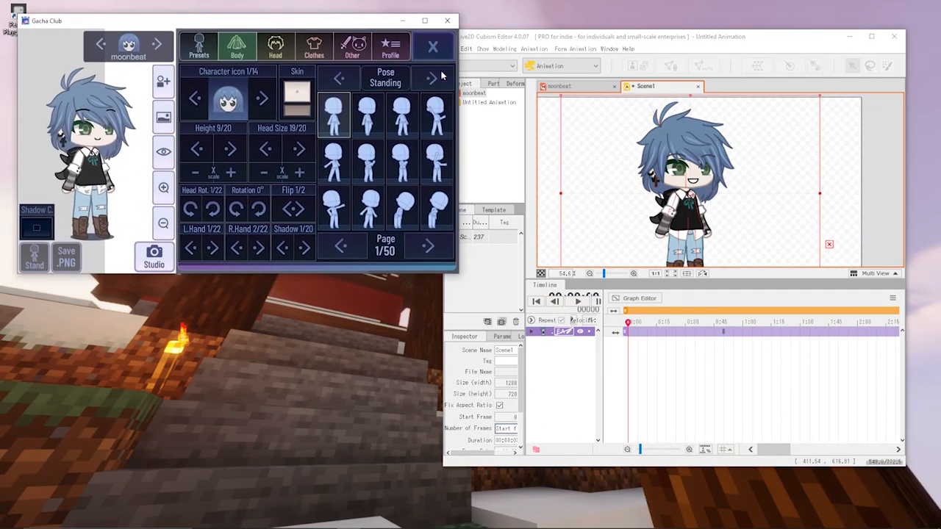
{"action": "left_click", "coordinate": [432, 78]}
{"action": "left_click", "coordinate": [333, 117]}
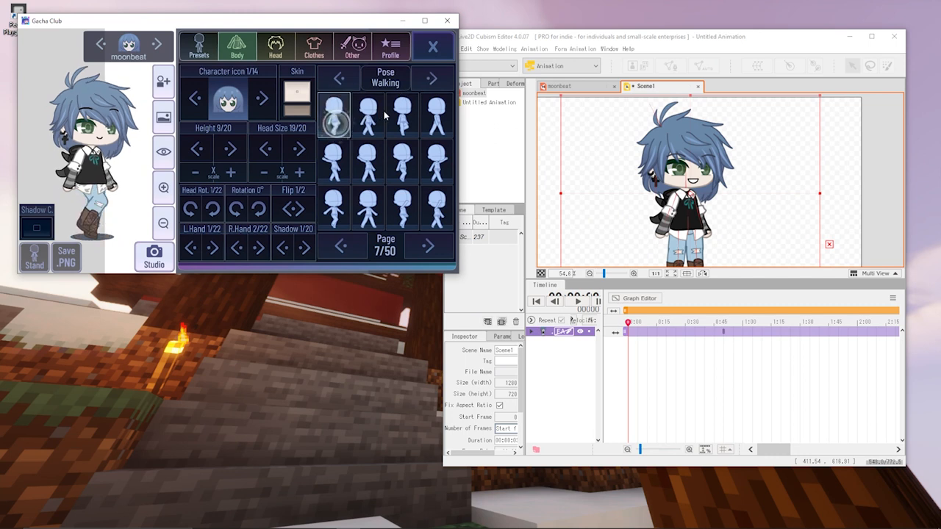
- Switch back to Live2D Cubism Editor, expand the moonbeat track's Live2D Parameters, and widen the window beside the reference pose
{"action": "left_click", "coordinate": [708, 208]}
{"action": "scroll", "coordinate": [708, 208], "scroll_direction": "down", "scroll_amount": 2}
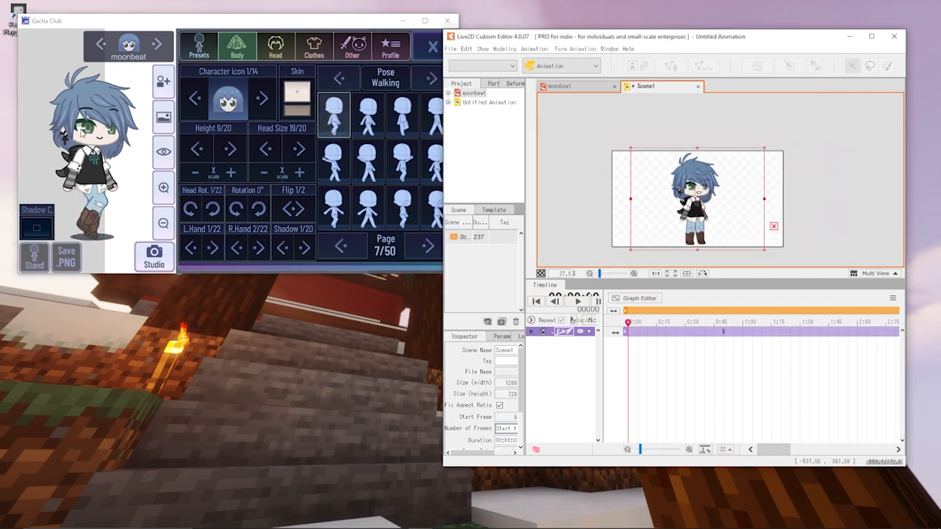
{"action": "scroll", "coordinate": [711, 233], "scroll_direction": "down", "scroll_amount": 1}
{"action": "scroll", "coordinate": [713, 234], "scroll_direction": "up", "scroll_amount": 3}
{"action": "scroll", "coordinate": [617, 161], "scroll_direction": "down", "scroll_amount": 2}
{"action": "scroll", "coordinate": [621, 164], "scroll_direction": "up", "scroll_amount": 2}
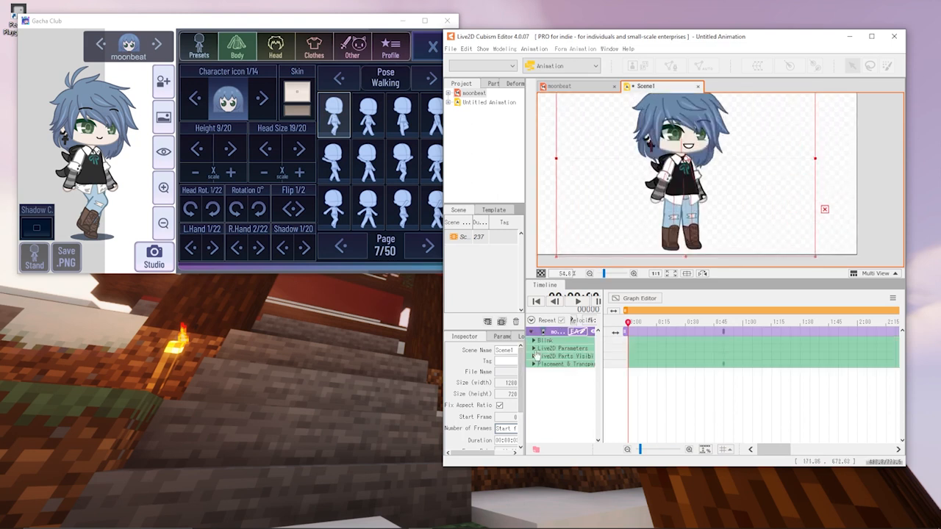
{"action": "left_click", "coordinate": [535, 350]}
{"action": "left_click_drag", "start_coordinate": [440, 177], "coordinate": [198, 180]}
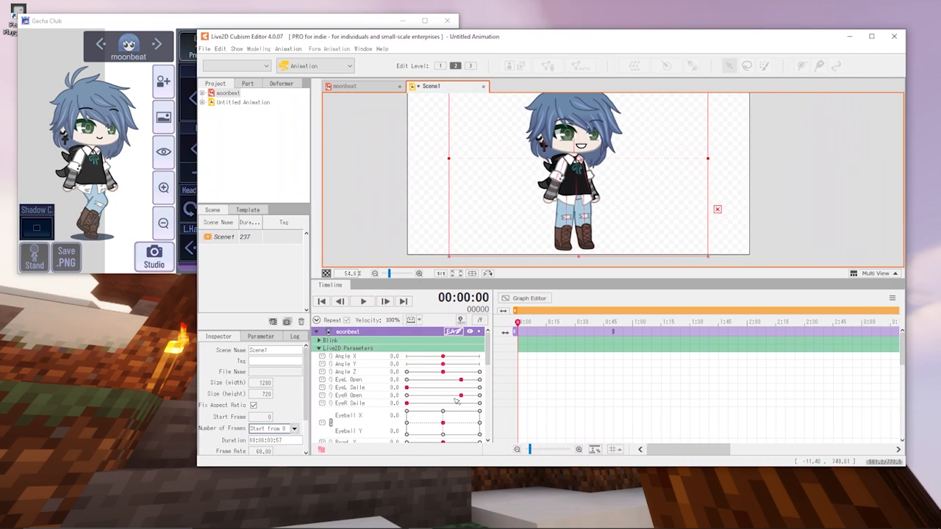
- Pose the legs at frame 0 with r leg 1 at 22.0, r leg 2 at -11.0, l leg 1 at -7.0 and l leg 2 at 0.0
{"action": "scroll", "coordinate": [471, 373], "scroll_direction": "down", "scroll_amount": 10}
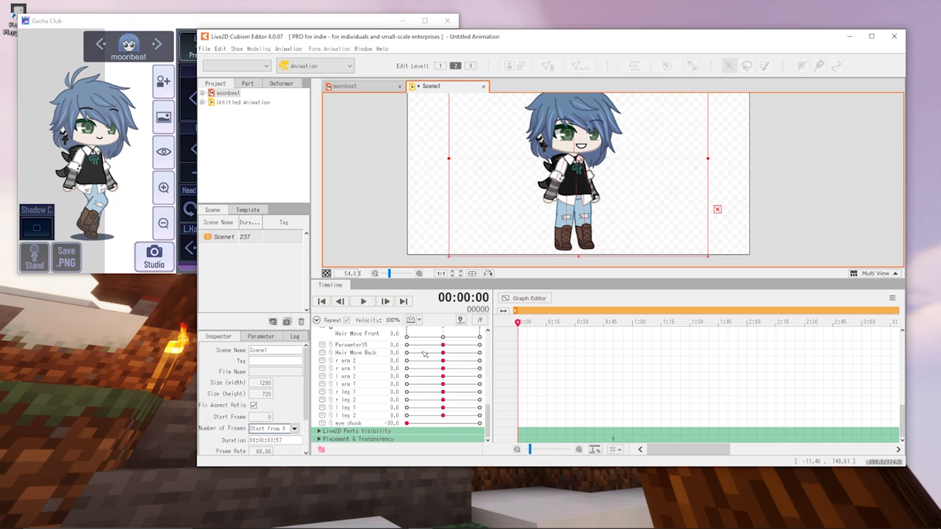
{"action": "scroll", "coordinate": [559, 183], "scroll_direction": "down", "scroll_amount": 2}
{"action": "scroll", "coordinate": [579, 126], "scroll_direction": "up", "scroll_amount": 2}
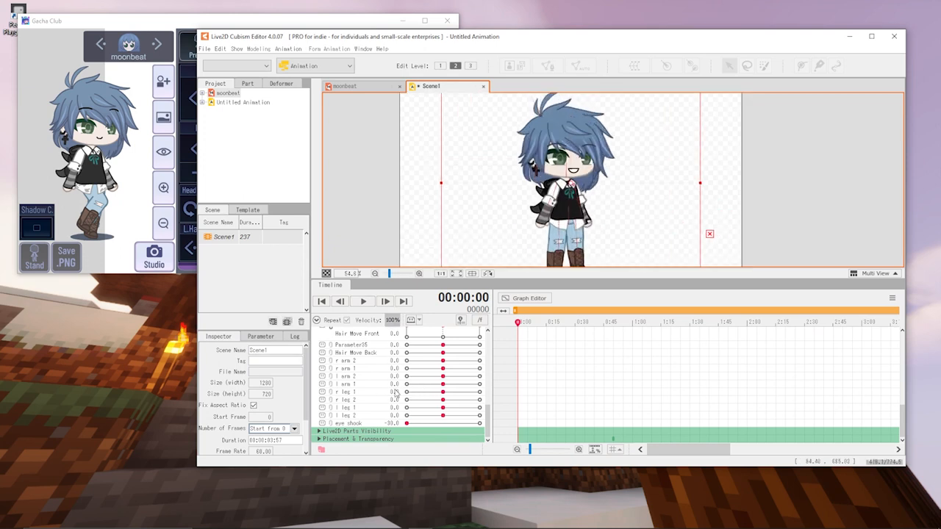
{"action": "left_click", "coordinate": [445, 408]}
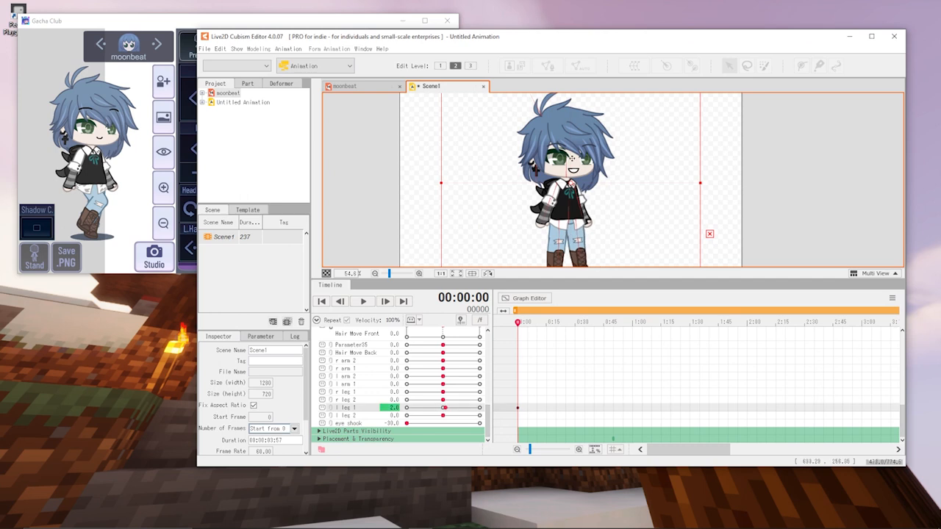
{"action": "scroll", "coordinate": [645, 197], "scroll_direction": "down", "scroll_amount": 2}
{"action": "scroll", "coordinate": [590, 185], "scroll_direction": "up", "scroll_amount": 2}
{"action": "scroll", "coordinate": [591, 185], "scroll_direction": "up", "scroll_amount": 2}
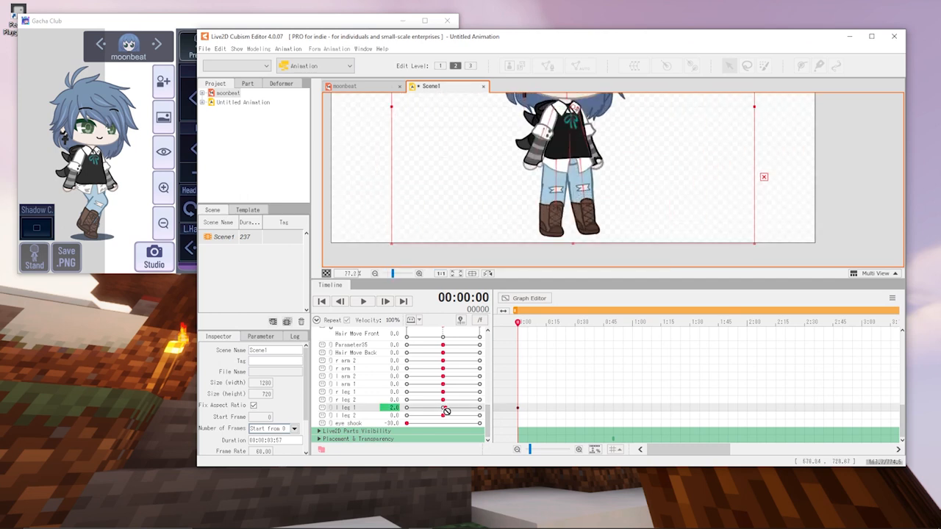
{"action": "mouse_move", "coordinate": [444, 409]}
{"action": "left_mouse_down"}
{"action": "mouse_move", "coordinate": [434, 408]}
{"action": "mouse_move", "coordinate": [442, 393]}
{"action": "left_mouse_up"}
{"action": "left_click_drag", "start_coordinate": [443, 399], "coordinate": [472, 395]}
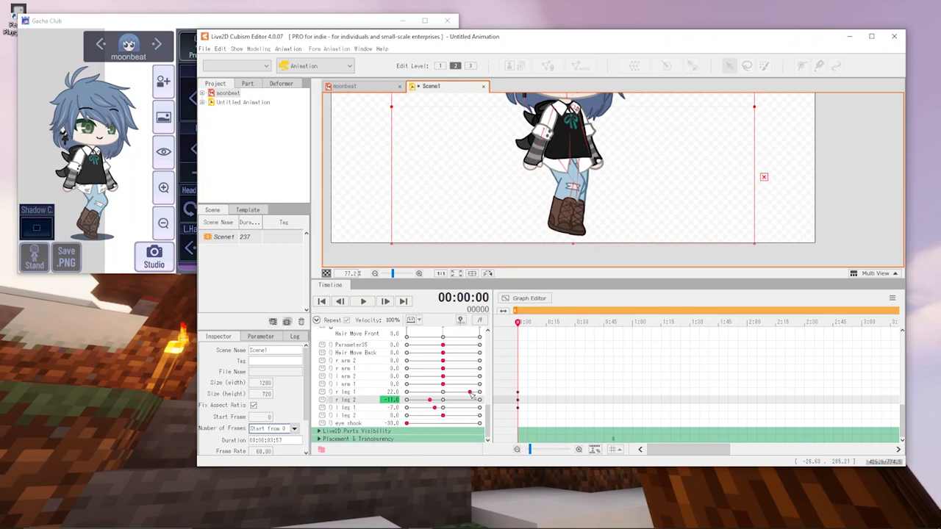
{"action": "left_click", "coordinate": [471, 394]}
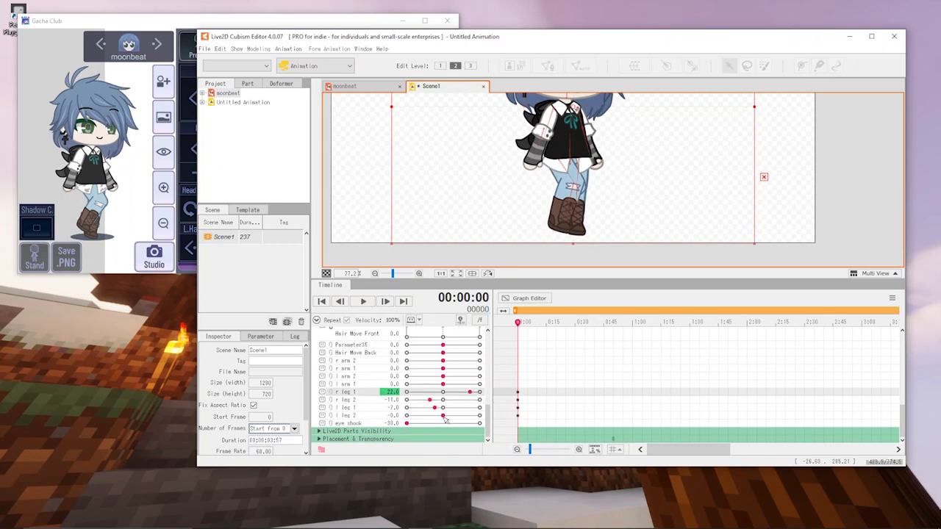
{"action": "left_click_drag", "start_coordinate": [444, 417], "coordinate": [442, 417]}
- Key the arms at frame 0 with r arm 2 at 2.0 and l arm 2 at 3.0, and key Parameter35 and Hair Move Back at 0.0
{"action": "left_click_drag", "start_coordinate": [443, 384], "coordinate": [446, 378]}
{"action": "left_click", "coordinate": [443, 368]}
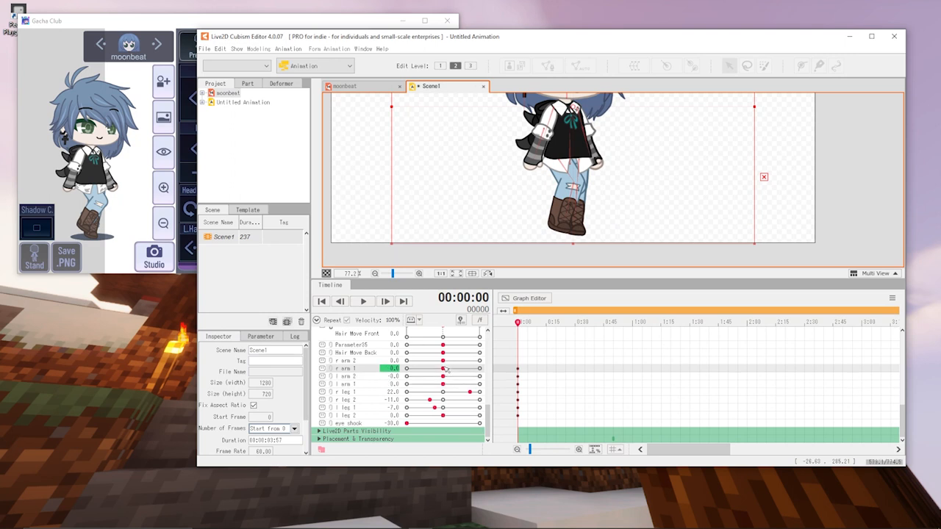
{"action": "left_click", "coordinate": [443, 360]}
{"action": "left_click_drag", "start_coordinate": [446, 362], "coordinate": [448, 363]}
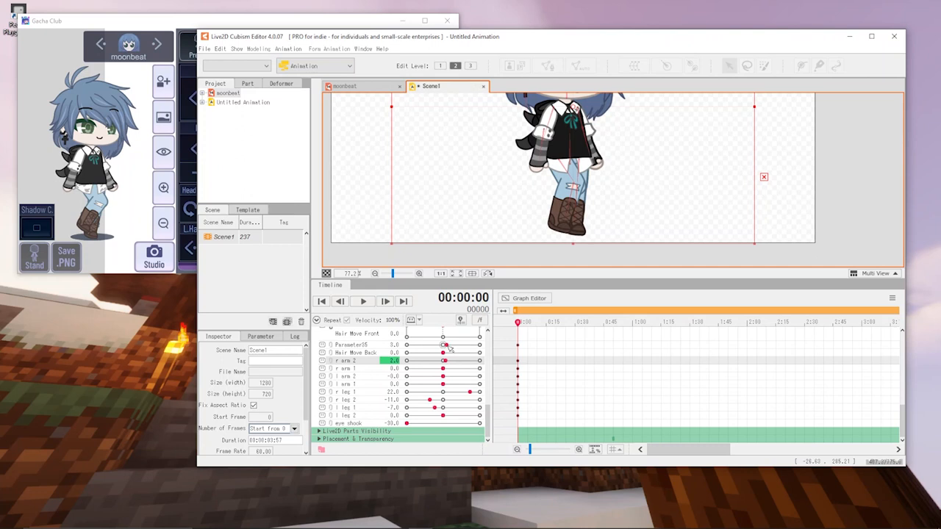
{"action": "left_click", "coordinate": [447, 346]}
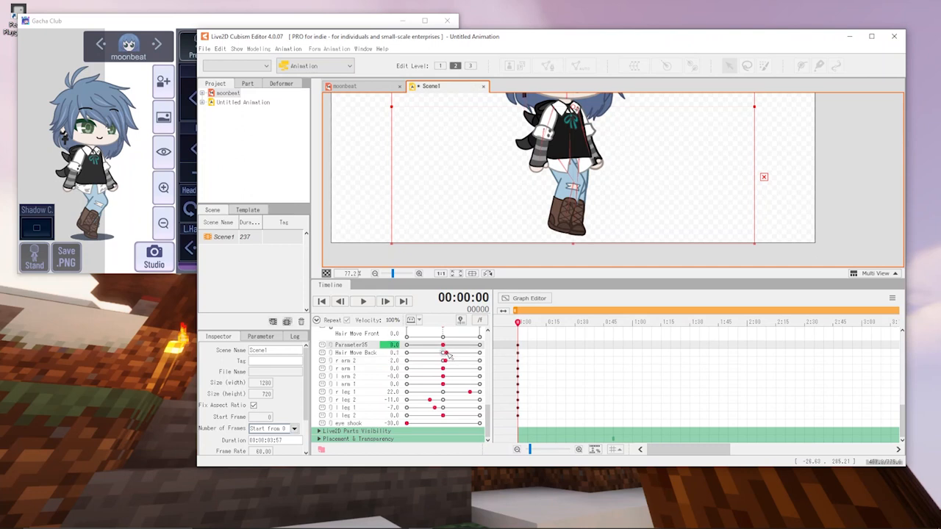
{"action": "left_click", "coordinate": [446, 354]}
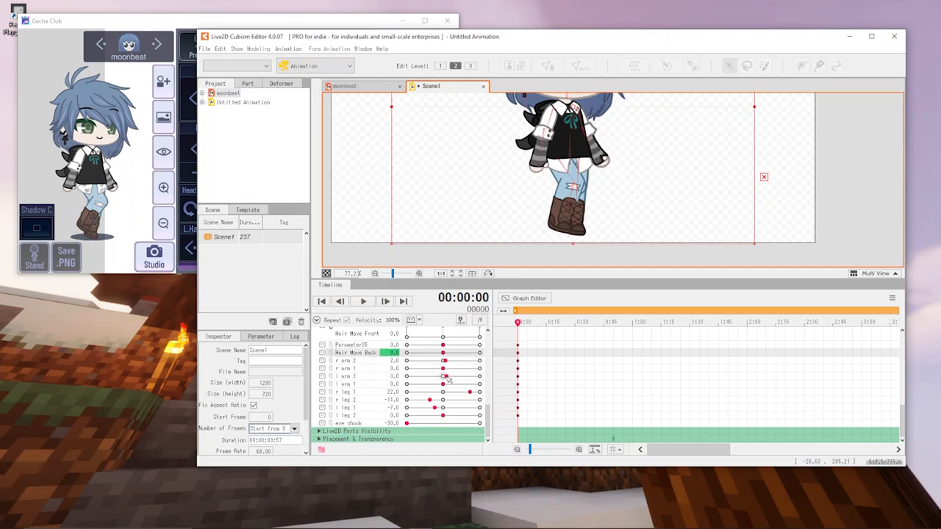
{"action": "left_click", "coordinate": [447, 376]}
{"action": "left_click_drag", "start_coordinate": [444, 368], "coordinate": [444, 369]}
- Set Body Z to 1.0 at frame 0 to tilt the body slightly
{"action": "scroll", "coordinate": [564, 195], "scroll_direction": "down", "scroll_amount": 3}
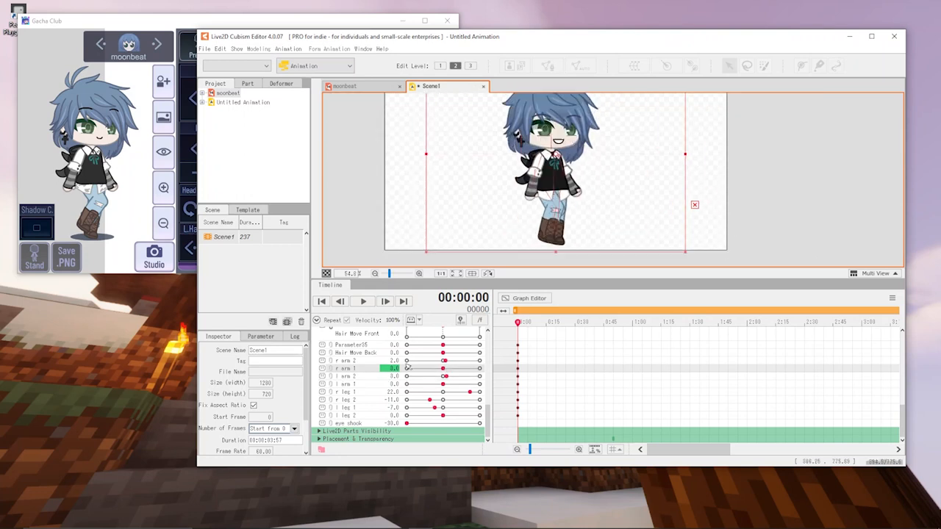
{"action": "scroll", "coordinate": [443, 379], "scroll_direction": "up", "scroll_amount": 1}
{"action": "scroll", "coordinate": [444, 371], "scroll_direction": "up", "scroll_amount": 2}
{"action": "left_click_drag", "start_coordinate": [444, 356], "coordinate": [447, 356]}
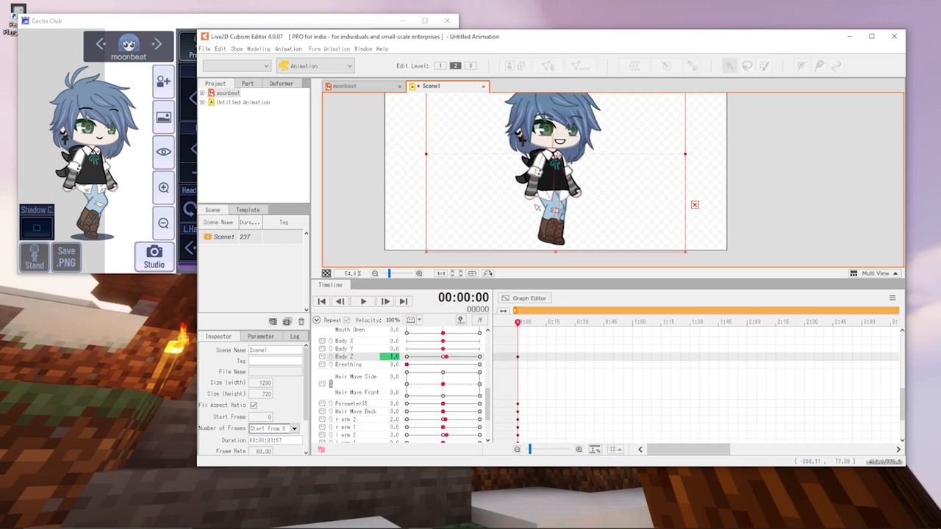
- Key the Eyeball parameters at 0.0, Mouth Form at -1.0 and Mouth Open at 0.0 on frame 0
{"action": "scroll", "coordinate": [546, 182], "scroll_direction": "down", "scroll_amount": 2}
{"action": "scroll", "coordinate": [555, 154], "scroll_direction": "up", "scroll_amount": 2}
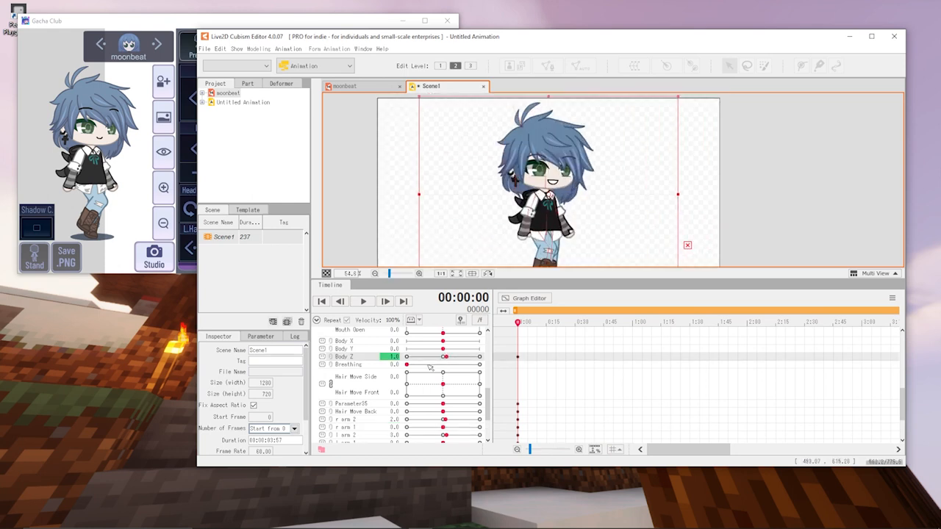
{"action": "scroll", "coordinate": [444, 394], "scroll_direction": "up", "scroll_amount": 5}
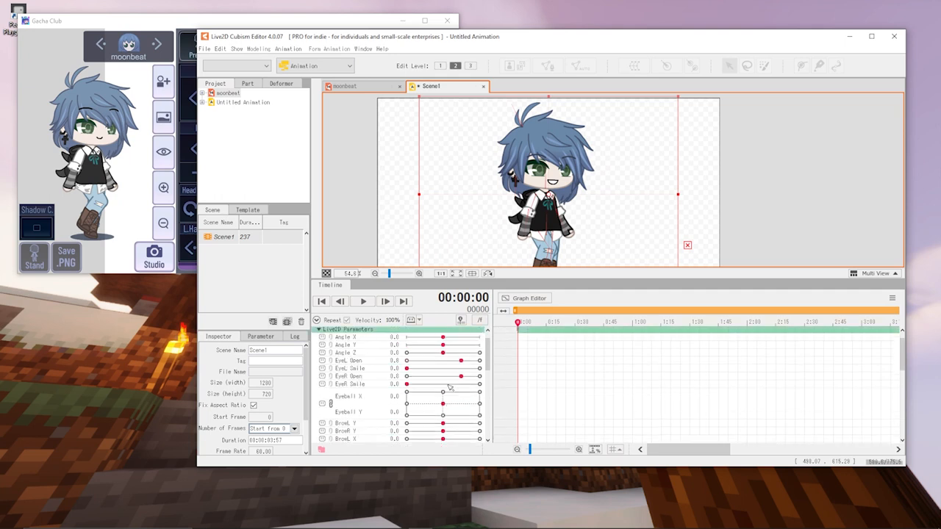
{"action": "scroll", "coordinate": [441, 401], "scroll_direction": "down", "scroll_amount": 5}
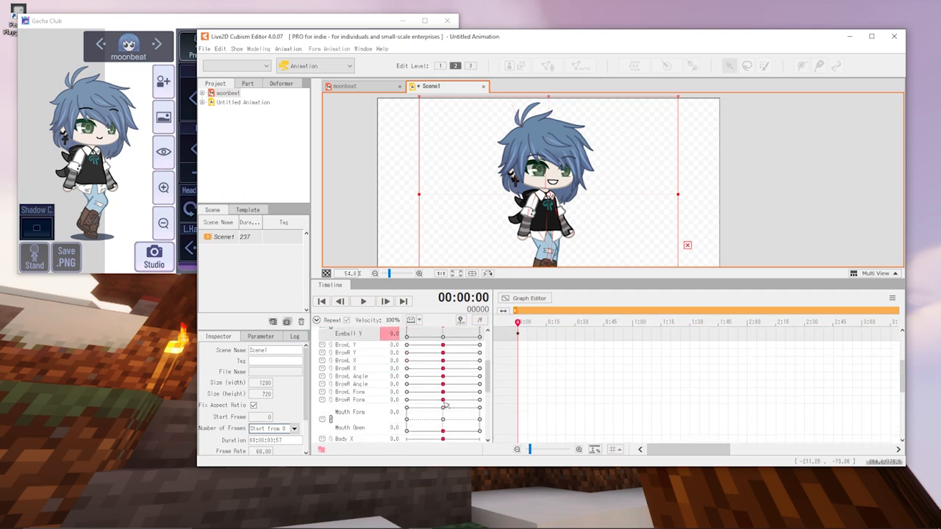
{"action": "scroll", "coordinate": [404, 400], "scroll_direction": "down", "scroll_amount": 5}
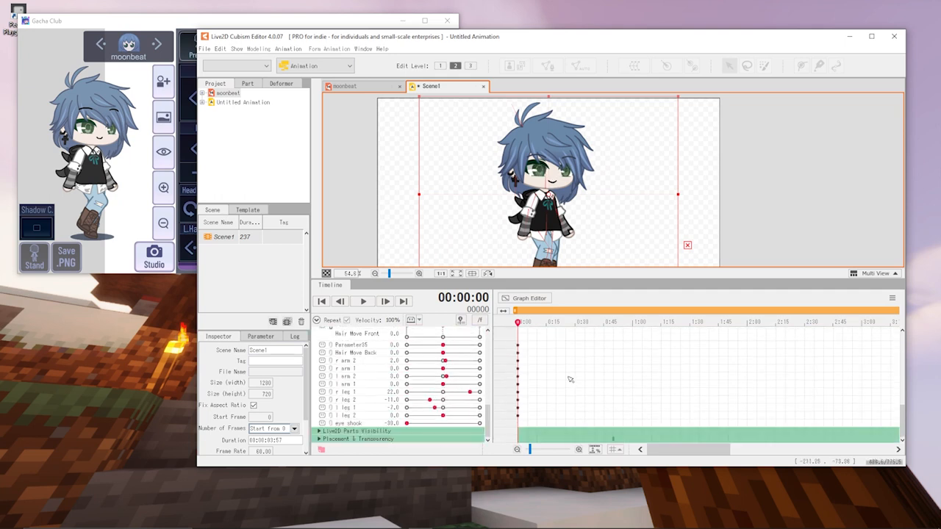
- Move the playhead to frame 30, switch to Gacha Club and compare the first-row Walking poses, choosing the second one as reference
{"action": "left_click_drag", "start_coordinate": [519, 323], "coordinate": [547, 362]}
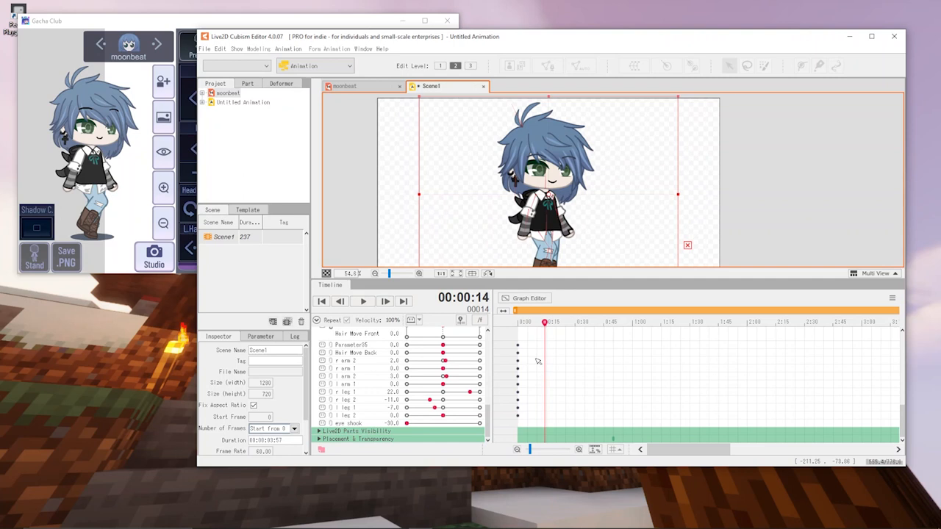
{"action": "left_click_drag", "start_coordinate": [558, 360], "coordinate": [578, 324]}
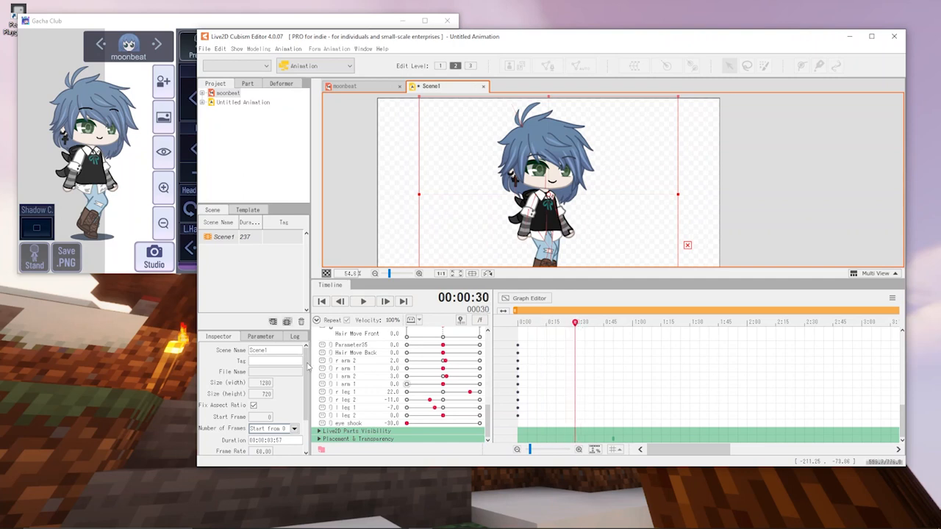
{"action": "left_click", "coordinate": [154, 26]}
{"action": "left_click", "coordinate": [370, 116]}
{"action": "left_click", "coordinate": [343, 129]}
{"action": "left_click", "coordinate": [368, 130]}
{"action": "left_click", "coordinate": [393, 129]}
{"action": "left_click", "coordinate": [432, 130]}
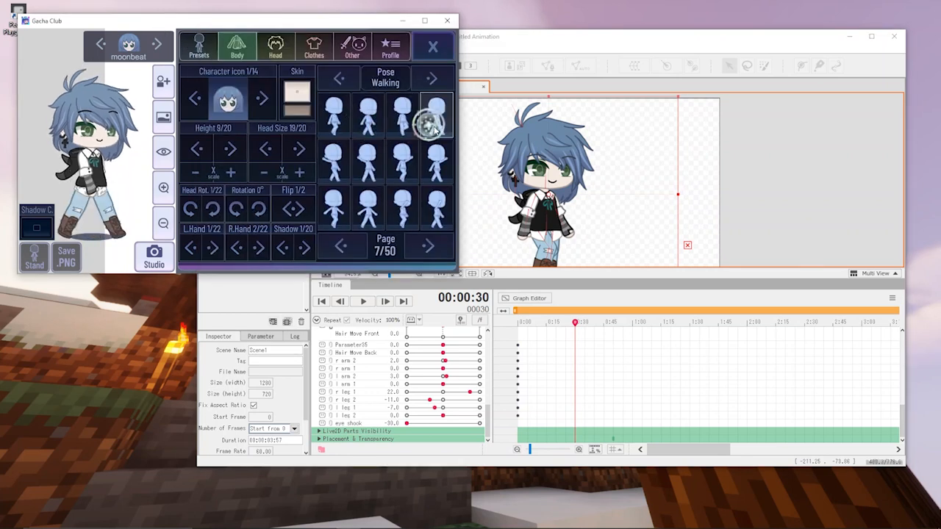
{"action": "left_click", "coordinate": [368, 124]}
{"action": "left_click", "coordinate": [402, 123]}
{"action": "left_click", "coordinate": [435, 123]}
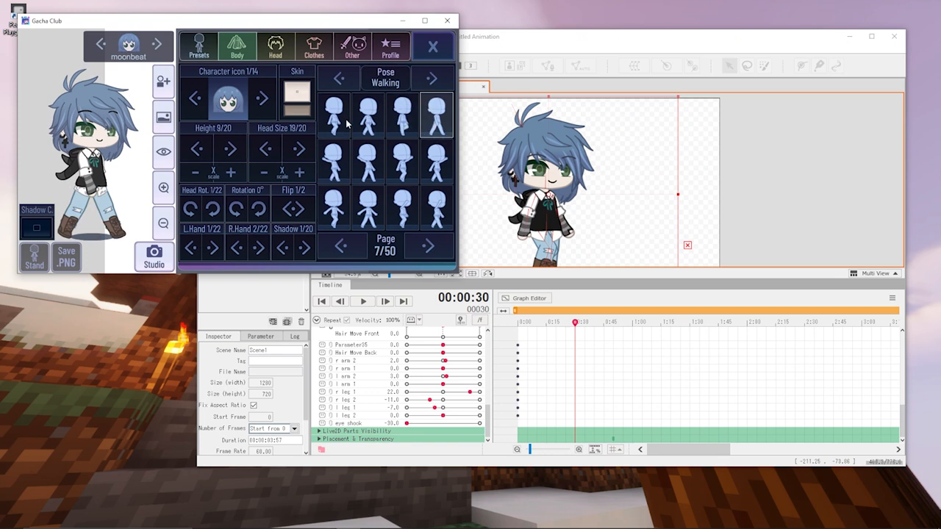
{"action": "left_click", "coordinate": [336, 124]}
{"action": "left_click", "coordinate": [382, 124]}
{"action": "left_click", "coordinate": [423, 120]}
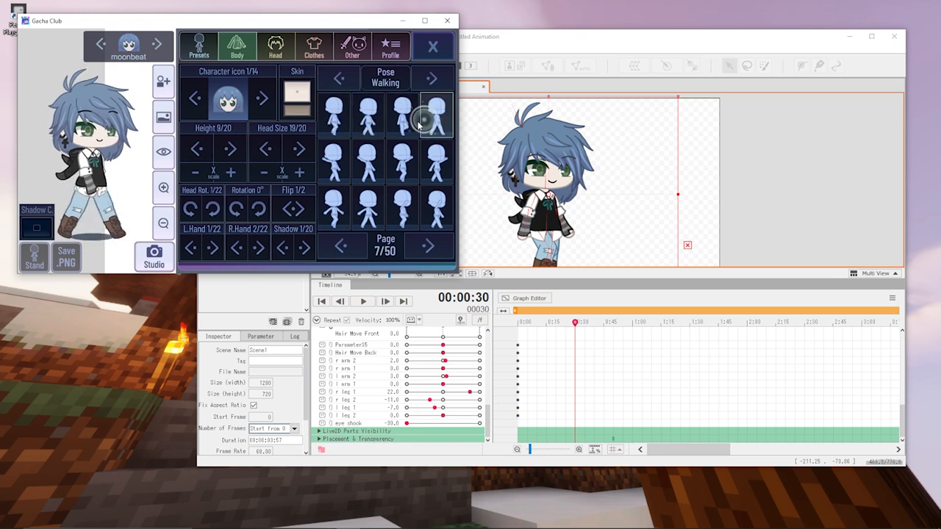
{"action": "left_click", "coordinate": [374, 124]}
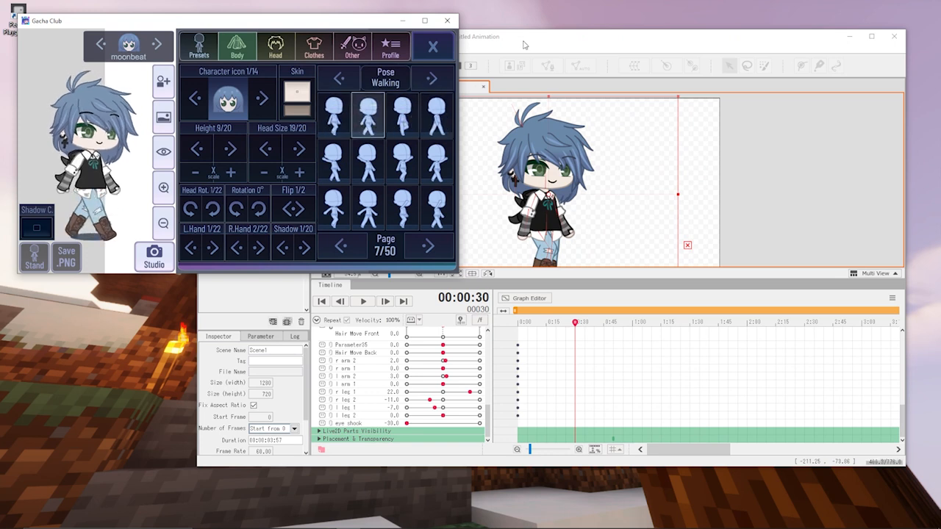
- Switch back to Live2D Cubism Editor and pose the legs at frame 30, with r leg 1 at 16.0 and r leg 2 at 0.0
{"action": "left_click", "coordinate": [524, 45]}
{"action": "scroll", "coordinate": [547, 220], "scroll_direction": "down", "scroll_amount": 2}
{"action": "scroll", "coordinate": [550, 223], "scroll_direction": "up", "scroll_amount": 2}
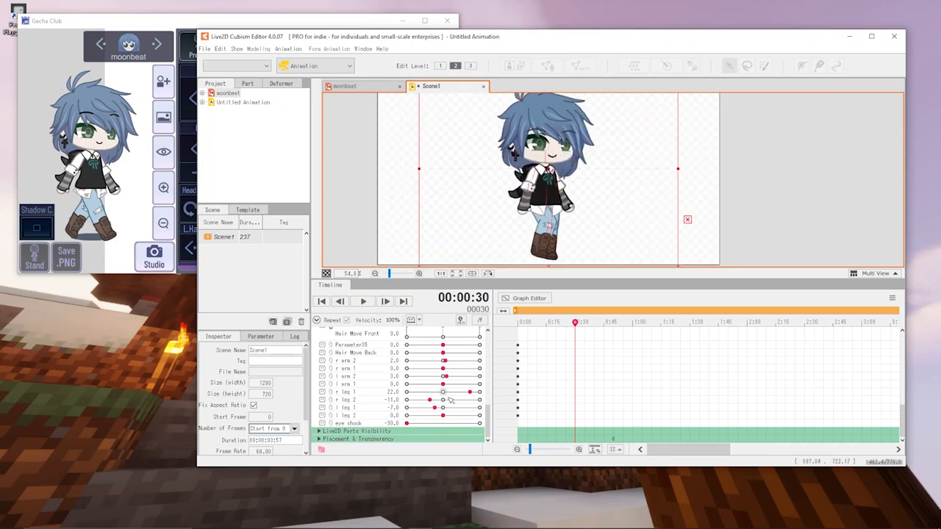
{"action": "left_click_drag", "start_coordinate": [468, 394], "coordinate": [406, 408]}
{"action": "left_click_drag", "start_coordinate": [443, 416], "coordinate": [437, 416]}
{"action": "mouse_move", "coordinate": [443, 408]}
{"action": "left_mouse_down"}
{"action": "mouse_move", "coordinate": [416, 408]}
{"action": "mouse_move", "coordinate": [447, 405]}
{"action": "left_mouse_up"}
- Swing the arms at frame 30 with r arm 1 at -4.0 and l arm 1 at 4.0, and set Body Z to 2.0
{"action": "scroll", "coordinate": [434, 393], "scroll_direction": "up", "scroll_amount": 1}
{"action": "left_click", "coordinate": [443, 365]}
{"action": "left_click", "coordinate": [443, 372]}
{"action": "left_click", "coordinate": [446, 381]}
{"action": "left_click", "coordinate": [438, 388]}
{"action": "scroll", "coordinate": [448, 404], "scroll_direction": "up", "scroll_amount": 1}
{"action": "left_click_drag", "start_coordinate": [443, 337], "coordinate": [450, 337]}
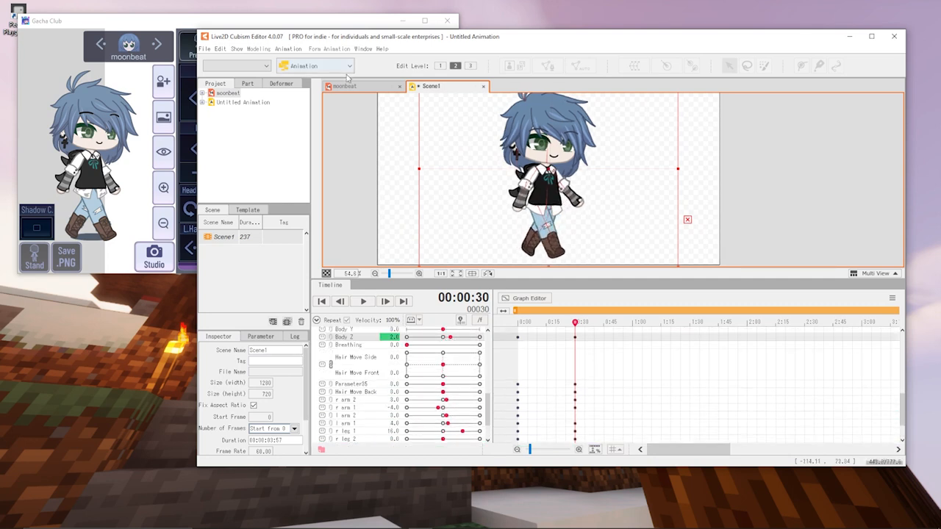
- Refine the frame 30 arms with r arm 1 at -7.0, l arm 2 at 5.0 and l arm 1 at 3.0, and move the playhead to frame 60
{"action": "left_click_drag", "start_coordinate": [574, 323], "coordinate": [634, 343]}
{"action": "left_click", "coordinate": [445, 400]}
{"action": "left_click", "coordinate": [436, 408]}
{"action": "left_click", "coordinate": [447, 415]}
{"action": "left_click", "coordinate": [447, 424]}
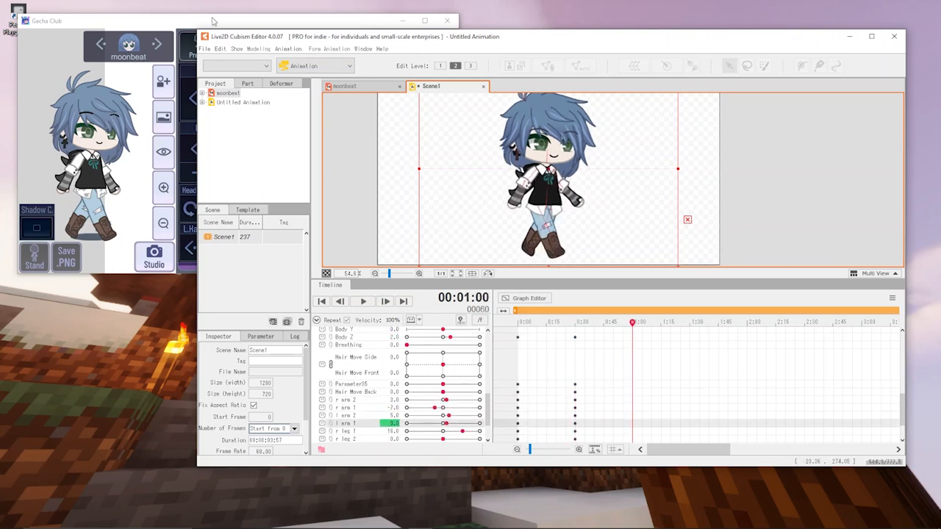
- Pose the arms at frame 60 with r arm 2 at 2.0, r arm 1 at 1.0, l arm 2 at 2.0 and l arm 1 at -2.0
{"action": "scroll", "coordinate": [456, 376], "scroll_direction": "down", "scroll_amount": 1}
{"action": "left_click", "coordinate": [448, 411]}
{"action": "left_click", "coordinate": [443, 403]}
{"action": "left_click", "coordinate": [445, 396]}
{"action": "left_click", "coordinate": [441, 403]}
{"action": "left_click", "coordinate": [444, 388]}
{"action": "left_click", "coordinate": [445, 380]}
- At frame 60, set Body Z to 1.0, r leg 1 to 6.0, r leg 2 to 0.0, l leg 1 to 3.0 and l leg 2 to -16.0
{"action": "scroll", "coordinate": [446, 382], "scroll_direction": "up", "scroll_amount": 2}
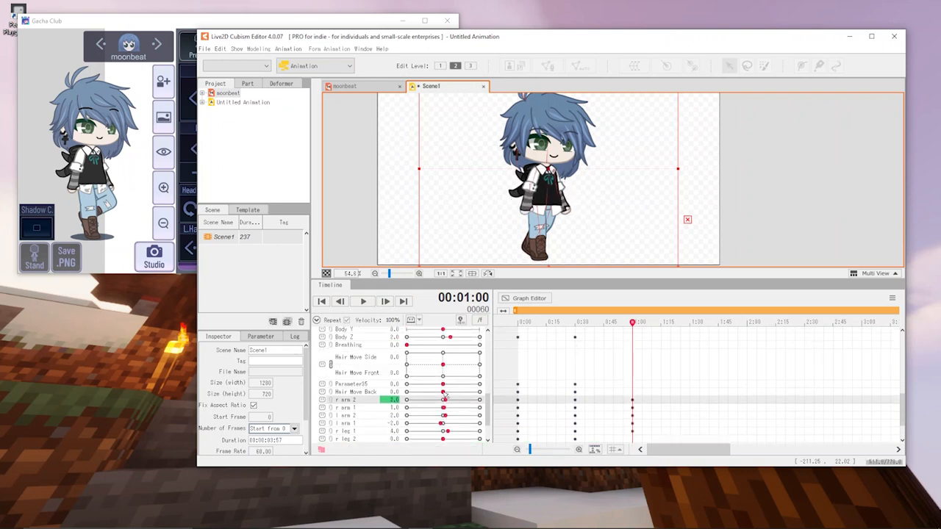
{"action": "left_click", "coordinate": [440, 355]}
{"action": "scroll", "coordinate": [439, 382], "scroll_direction": "down", "scroll_amount": 2}
{"action": "left_click", "coordinate": [445, 427]}
{"action": "left_click", "coordinate": [430, 435]}
{"action": "left_click", "coordinate": [450, 412]}
{"action": "scroll", "coordinate": [445, 414], "scroll_direction": "down", "scroll_amount": 1}
{"action": "left_click", "coordinate": [423, 416]}
- Pose the arms at frame 90 with r arm 2 and r arm 1 at 6.0, l arm 2 at 4.0 and l arm 1 at -16.0
{"action": "left_click_drag", "start_coordinate": [519, 323], "coordinate": [688, 361]}
{"action": "left_click_drag", "start_coordinate": [688, 360], "coordinate": [691, 361]}
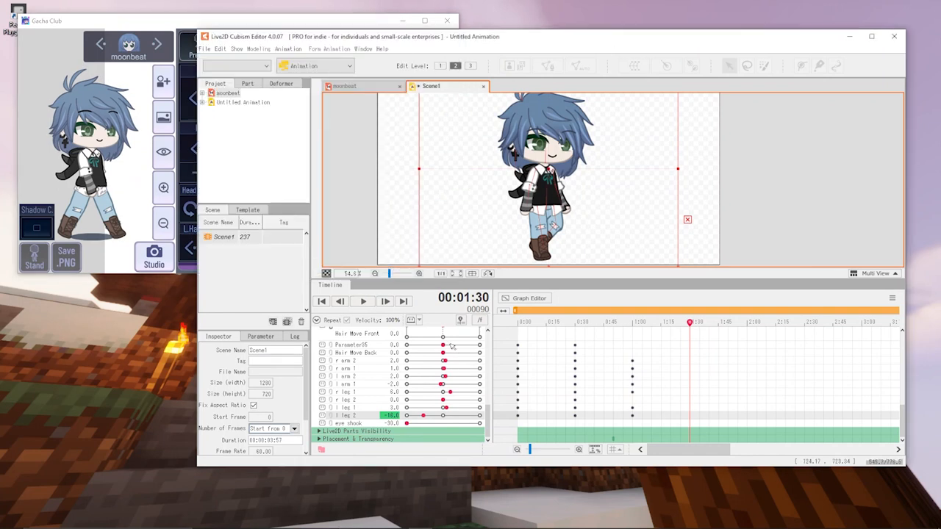
{"action": "left_click", "coordinate": [450, 369]}
{"action": "left_click", "coordinate": [450, 362]}
{"action": "left_click", "coordinate": [450, 369]}
{"action": "left_click", "coordinate": [448, 377]}
{"action": "left_click", "coordinate": [424, 385]}
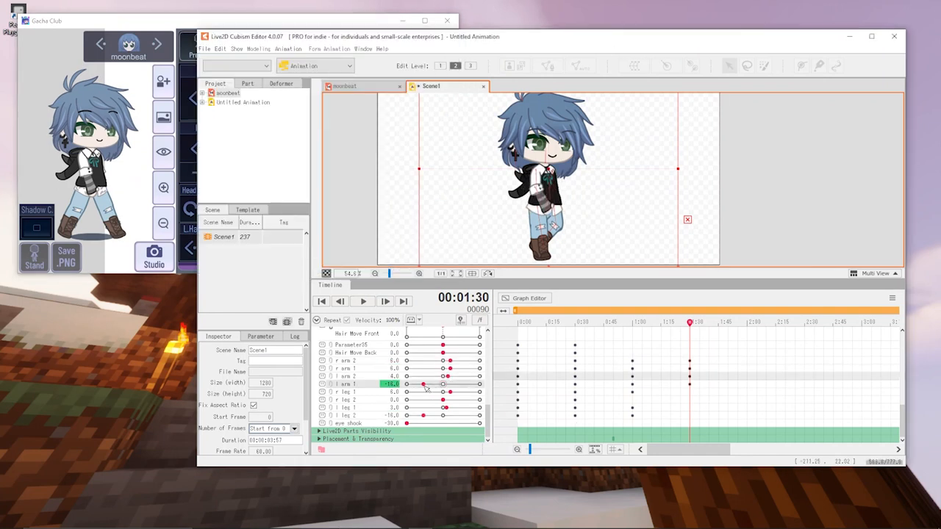
- Spread both legs at frame 90, with r leg 1 and r leg 2 at -4.0 and l leg 2 at -3.0, and set Body Z to 2.0
{"action": "left_click", "coordinate": [430, 392]}
{"action": "left_click", "coordinate": [438, 400]}
{"action": "left_click", "coordinate": [438, 392]}
{"action": "left_click", "coordinate": [439, 415]}
{"action": "left_click", "coordinate": [453, 407]}
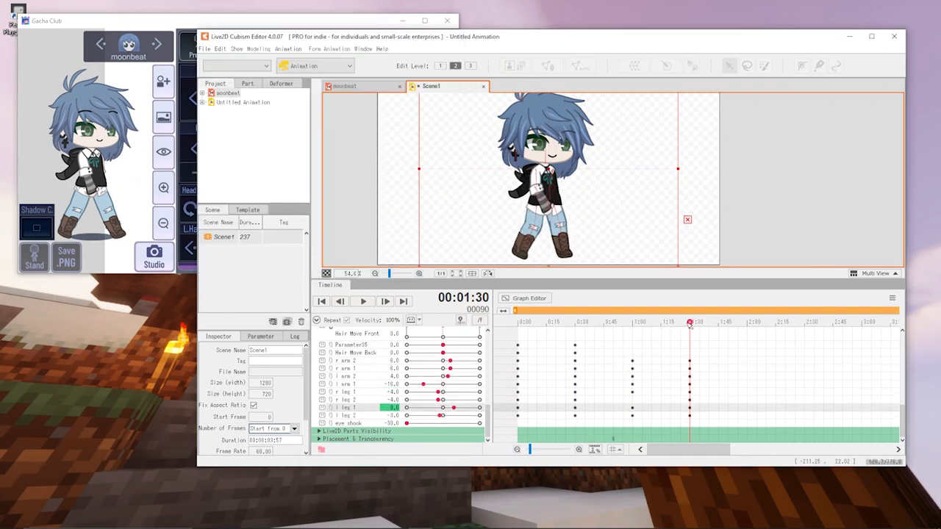
{"action": "scroll", "coordinate": [412, 382], "scroll_direction": "up", "scroll_amount": 5}
{"action": "left_click", "coordinate": [449, 377]}
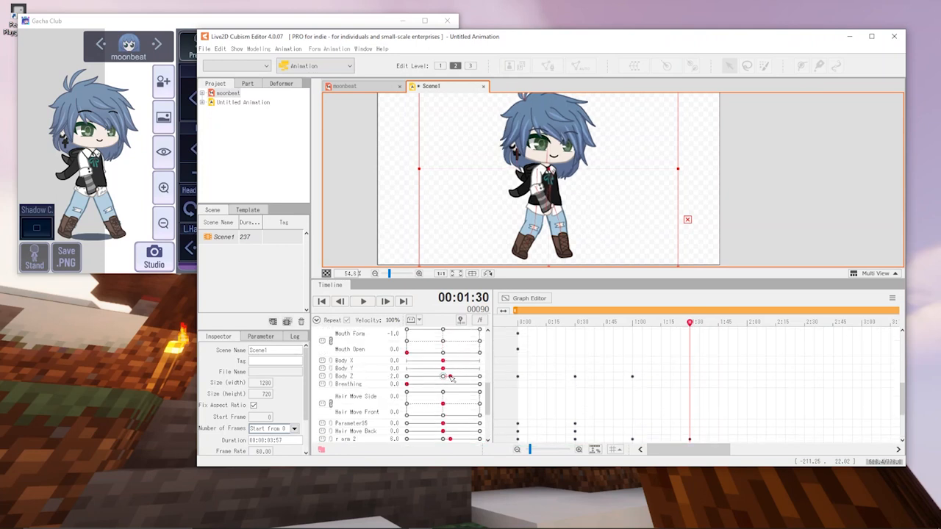
- Shorten the scene duration to 99 frames and play the walk animation from frame 0
{"action": "scroll", "coordinate": [676, 349], "scroll_direction": "up", "scroll_amount": 5}
{"action": "left_click_drag", "start_coordinate": [529, 449], "coordinate": [521, 452]}
{"action": "left_click_drag", "start_coordinate": [636, 320], "coordinate": [512, 331]}
{"action": "scroll", "coordinate": [563, 321], "scroll_direction": "down", "scroll_amount": 10}
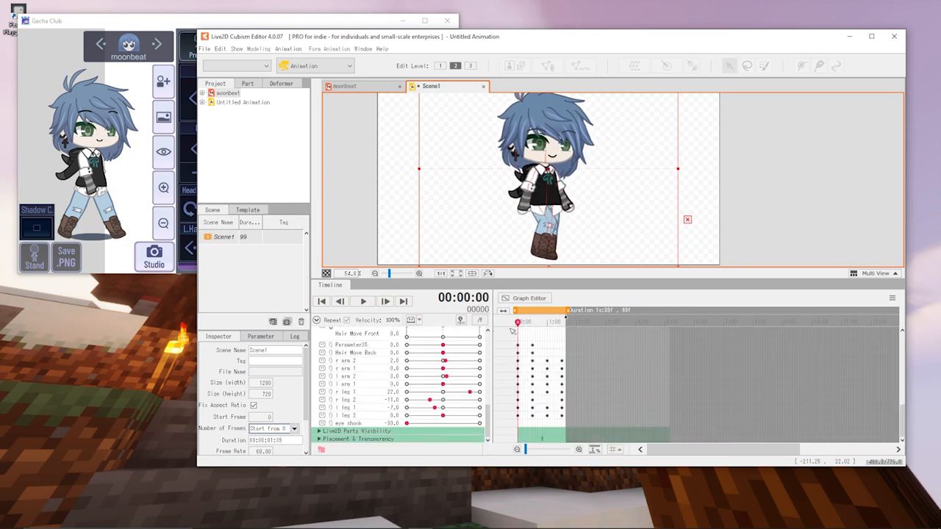
{"action": "left_click", "coordinate": [363, 301]}
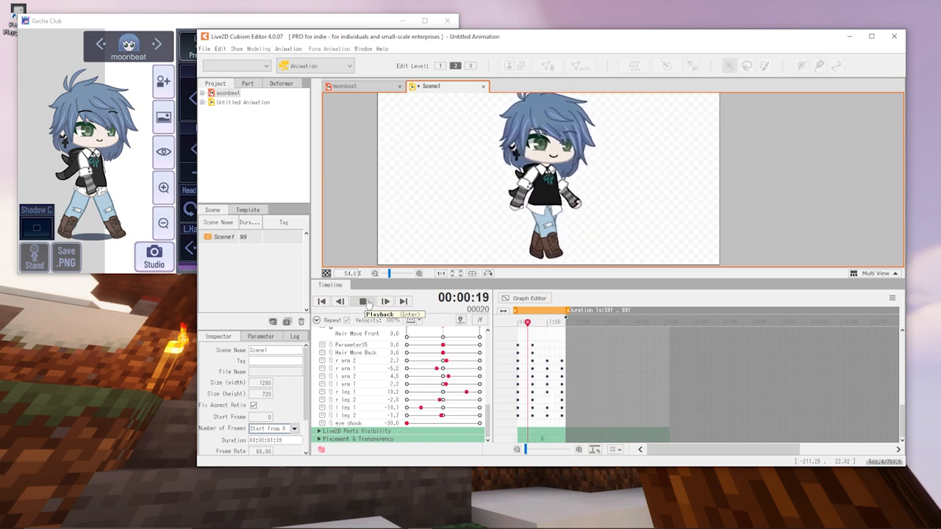
{"action": "left_click", "coordinate": [368, 303]}
- Retime the hair, arm and leg keyframes so the poses after frame 0 fall on frames 20, 40 and 60
{"action": "left_click_drag", "start_coordinate": [526, 450], "coordinate": [528, 452]}
{"action": "left_click_drag", "start_coordinate": [686, 453], "coordinate": [638, 450]}
{"action": "left_click_drag", "start_coordinate": [549, 341], "coordinate": [642, 419]}
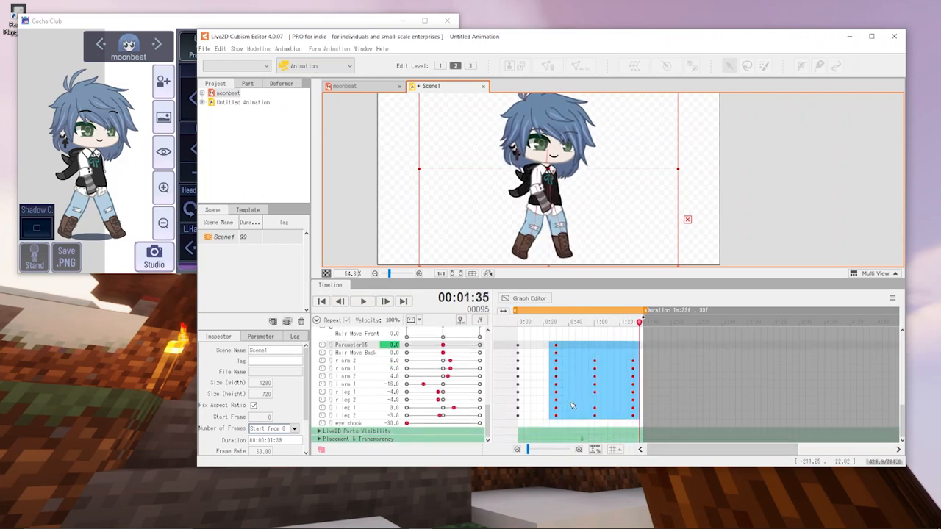
{"action": "left_click_drag", "start_coordinate": [558, 419], "coordinate": [546, 418]}
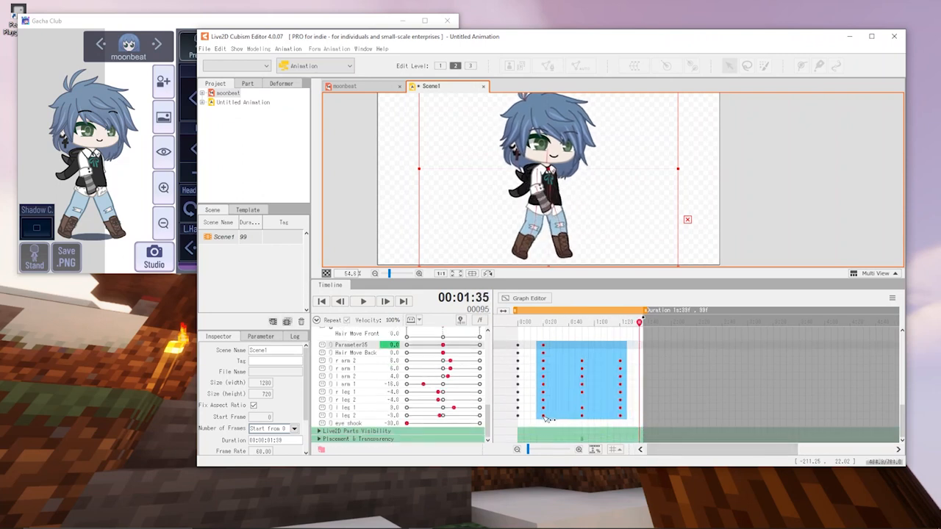
{"action": "left_click", "coordinate": [579, 359]}
{"action": "left_click_drag", "start_coordinate": [577, 350], "coordinate": [621, 416]}
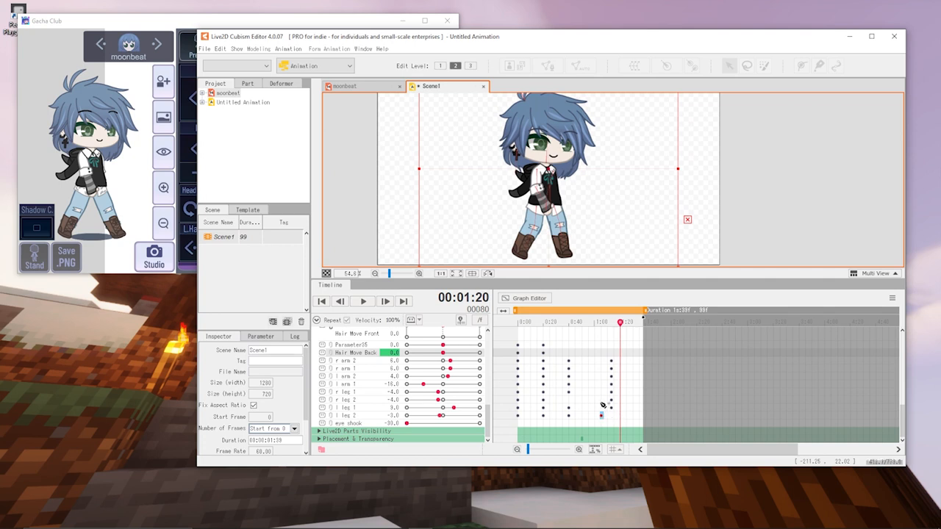
{"action": "left_click_drag", "start_coordinate": [605, 346], "coordinate": [597, 417]}
- Play the retimed walk, shorten the scene duration to 65 frames and replay it from frame 0
{"action": "left_click_drag", "start_coordinate": [623, 339], "coordinate": [497, 341]}
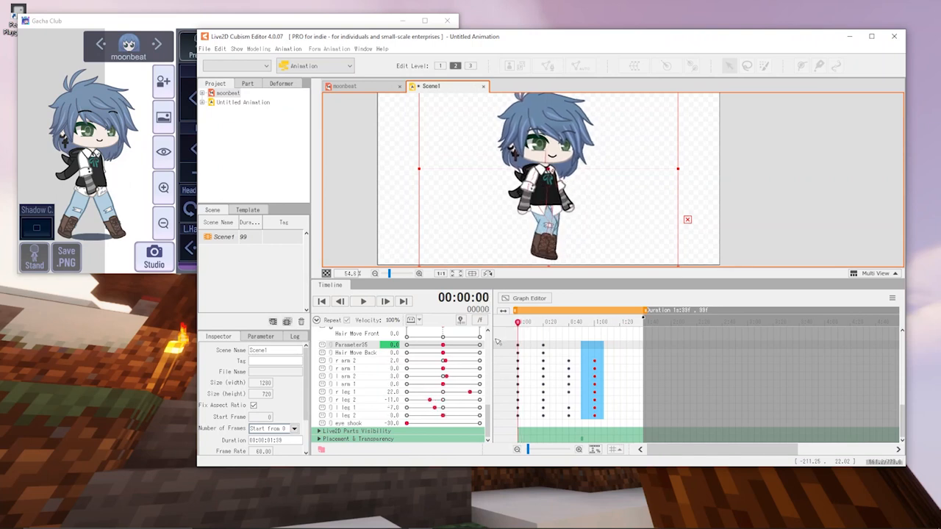
{"action": "left_click", "coordinate": [363, 301]}
{"action": "left_click", "coordinate": [605, 323]}
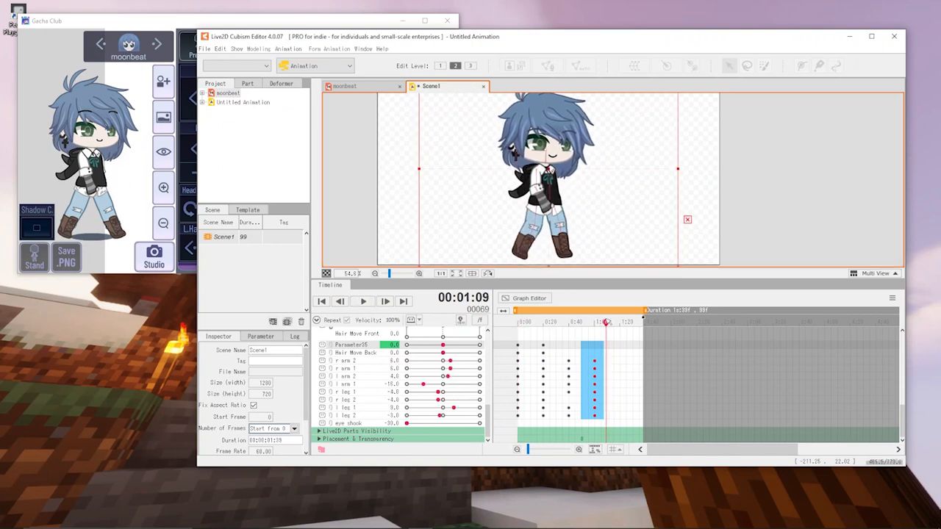
{"action": "mouse_move", "coordinate": [650, 317]}
{"action": "left_mouse_down"}
{"action": "mouse_move", "coordinate": [589, 320]}
{"action": "mouse_move", "coordinate": [598, 309]}
{"action": "mouse_move", "coordinate": [404, 335]}
{"action": "left_mouse_up"}
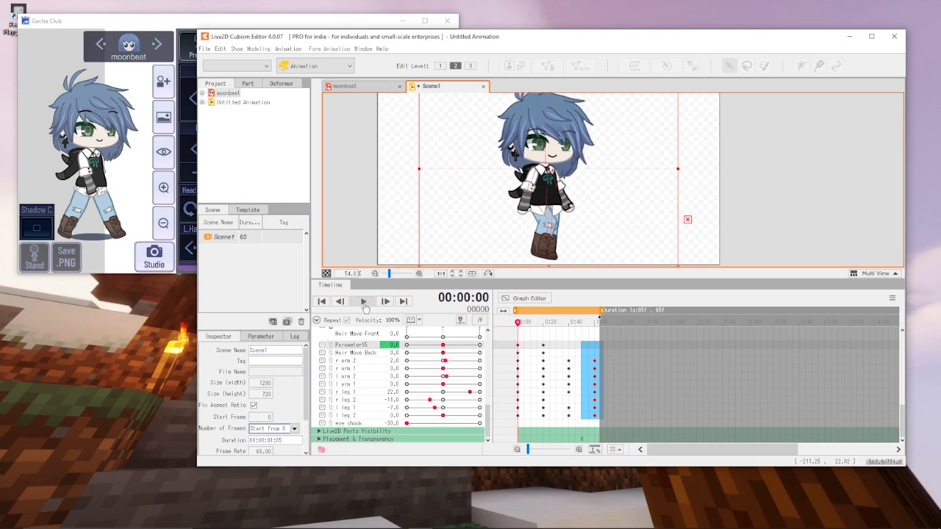
{"action": "left_click", "coordinate": [364, 302]}
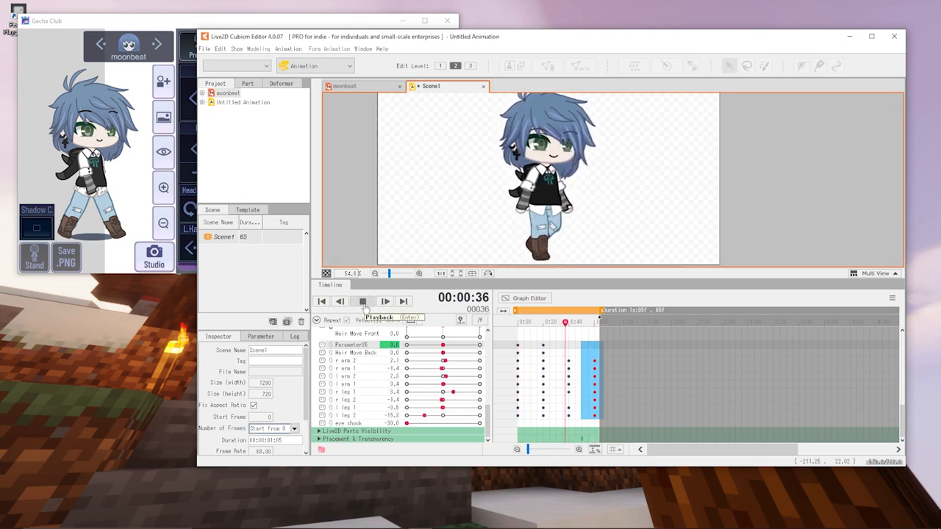
{"action": "left_click", "coordinate": [362, 302]}
- Move the Body Z keyframes to line up with the poses near frames 20, 40 and 60, and key Breathing at 1.0 on frame 0
{"action": "scroll", "coordinate": [436, 377], "scroll_direction": "up", "scroll_amount": 2}
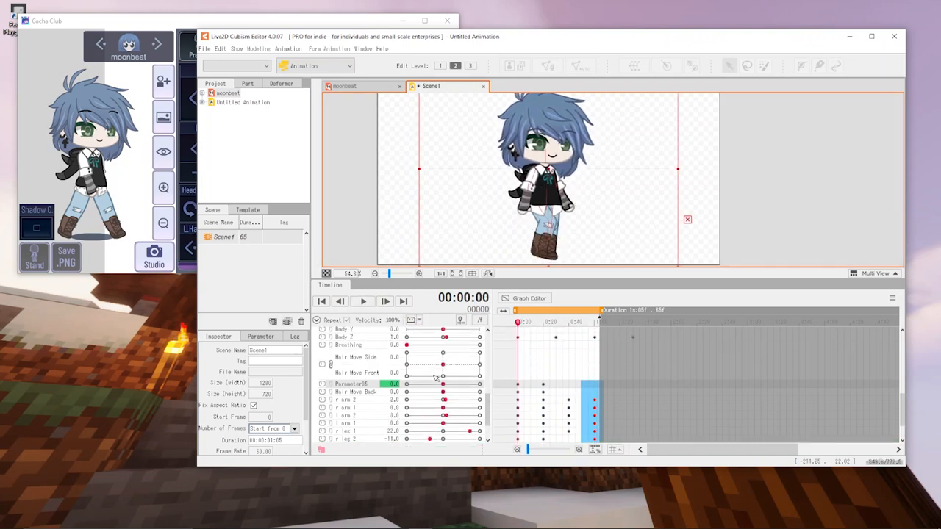
{"action": "scroll", "coordinate": [436, 377], "scroll_direction": "up", "scroll_amount": 2}
{"action": "left_click_drag", "start_coordinate": [546, 336], "coordinate": [544, 336]}
{"action": "left_click_drag", "start_coordinate": [559, 377], "coordinate": [548, 377]}
{"action": "left_click_drag", "start_coordinate": [558, 327], "coordinate": [543, 333]}
{"action": "left_click_drag", "start_coordinate": [547, 377], "coordinate": [544, 377]}
{"action": "left_click_drag", "start_coordinate": [596, 377], "coordinate": [570, 378]}
{"action": "left_click", "coordinate": [568, 325]}
{"action": "left_click_drag", "start_coordinate": [633, 377], "coordinate": [605, 380]}
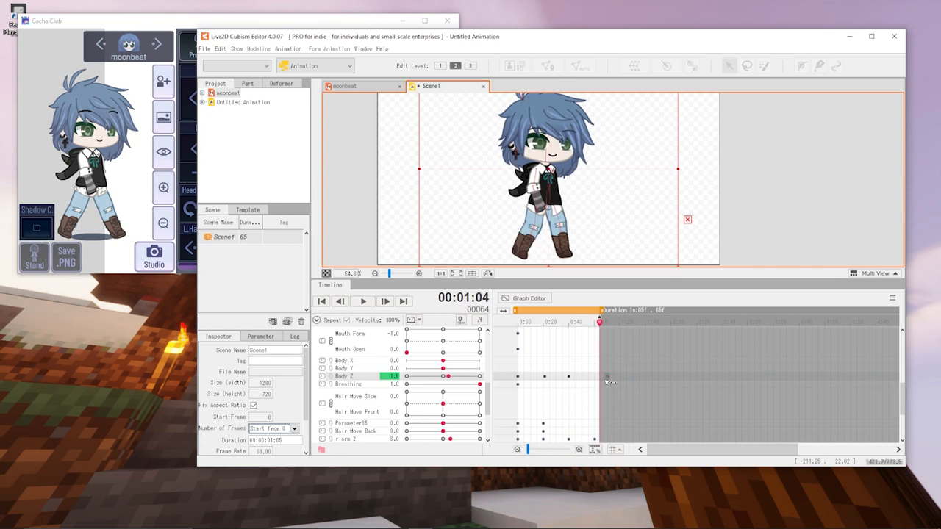
{"action": "left_click_drag", "start_coordinate": [599, 323], "coordinate": [518, 324]}
{"action": "key", "text": "space"}
{"action": "key", "text": "space"}
- Key Breathing on frames 20, 40 and 60, with 1.0 at frame 40 and 0.0 at frame 60
{"action": "left_click", "coordinate": [569, 324]}
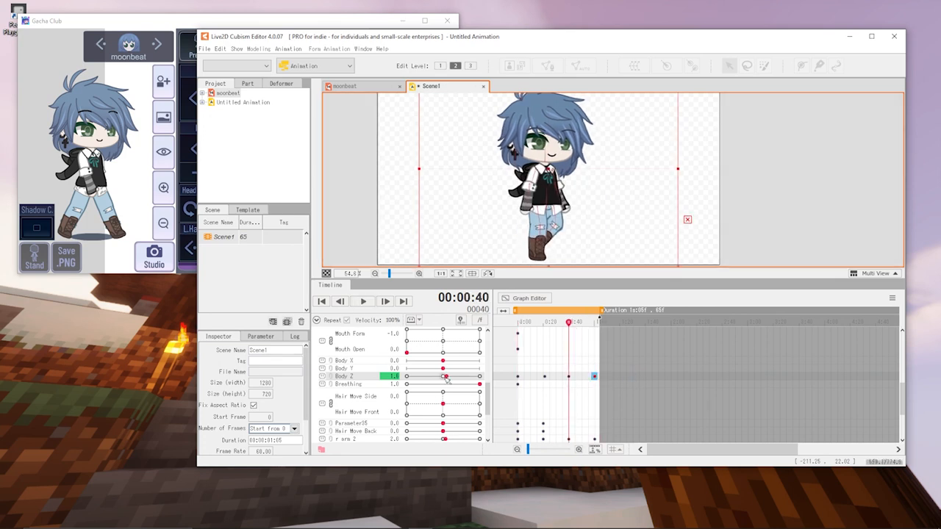
{"action": "left_click", "coordinate": [407, 384]}
{"action": "left_click", "coordinate": [595, 323]}
{"action": "left_click", "coordinate": [479, 384]}
{"action": "left_click", "coordinate": [517, 323]}
{"action": "left_click", "coordinate": [363, 301]}
{"action": "left_click", "coordinate": [363, 301]}
{"action": "left_click_drag", "start_coordinate": [519, 323], "coordinate": [595, 331]}
{"action": "left_click", "coordinate": [545, 322]}
- Play the walk animation with the whole character in view to review the motion
{"action": "key", "text": "space"}
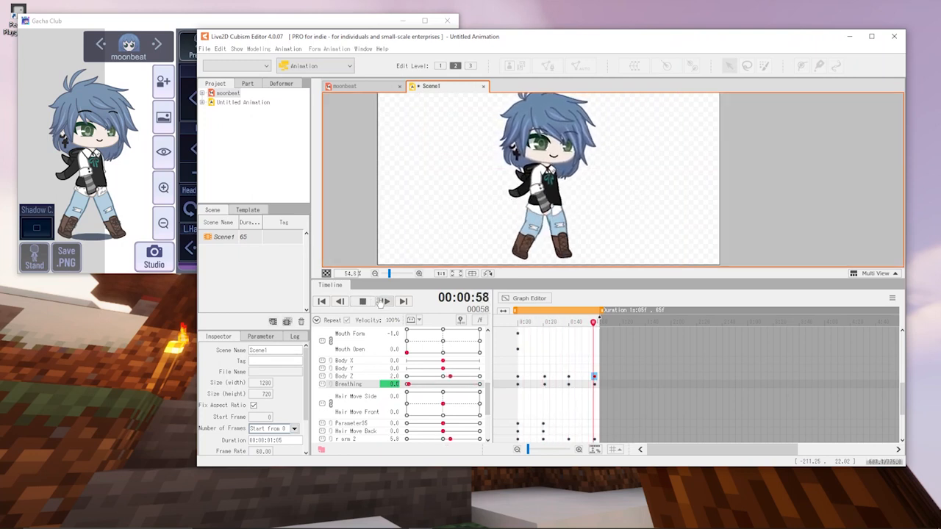
{"action": "scroll", "coordinate": [568, 215], "scroll_direction": "down", "scroll_amount": 2}
{"action": "scroll", "coordinate": [568, 215], "scroll_direction": "up", "scroll_amount": 1}
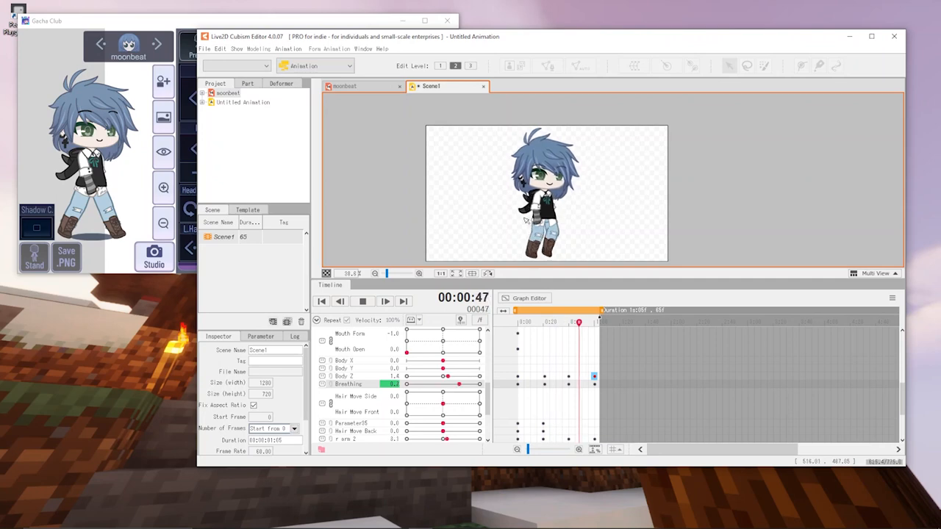